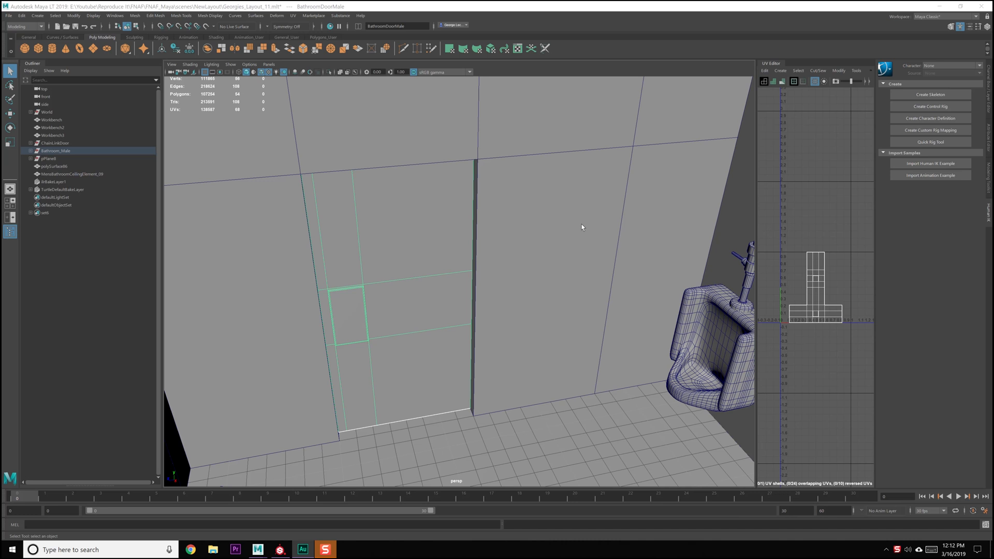
Hide the bathroom wall surrounding the door, then select the door and frame it in the view
{"action": "left_click", "coordinate": [552, 190]}
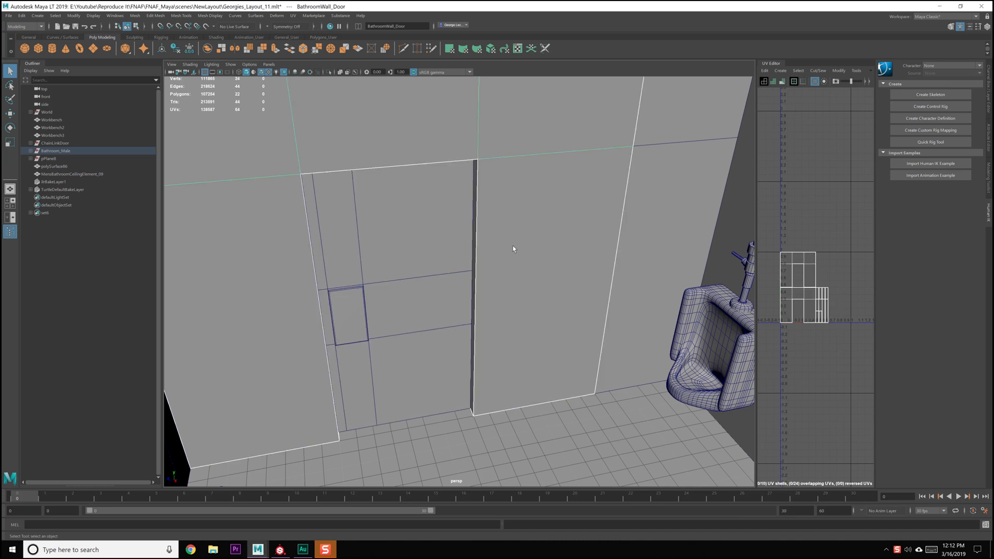
{"action": "key", "text": "ctrl+h"}
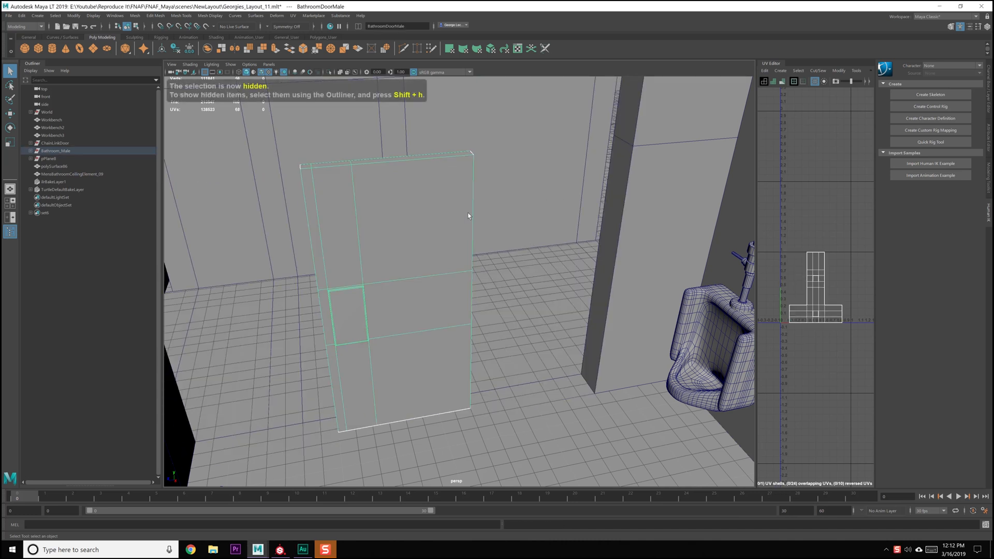
{"action": "left_click", "coordinate": [468, 215]}
{"action": "key", "text": "f"}
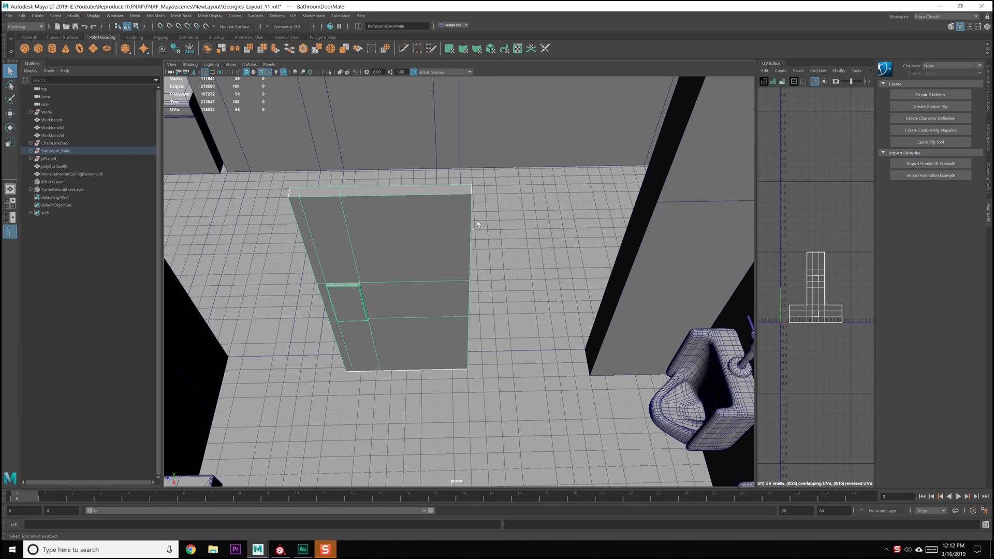
{"action": "scroll", "coordinate": [477, 223], "scroll_direction": "up", "scroll_amount": 5}
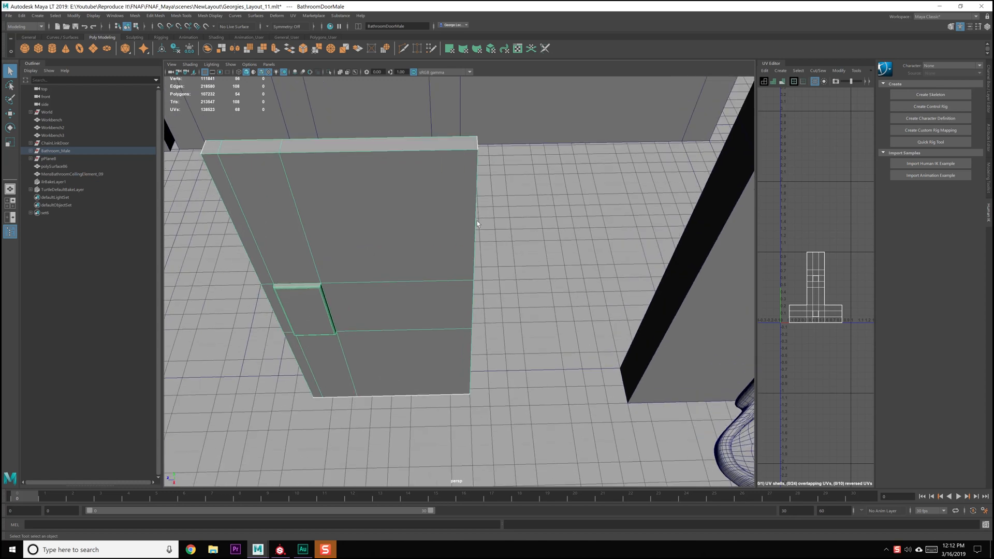
{"action": "left_click_drag", "start_coordinate": [484, 233], "coordinate": [493, 248], "text": "alt"}
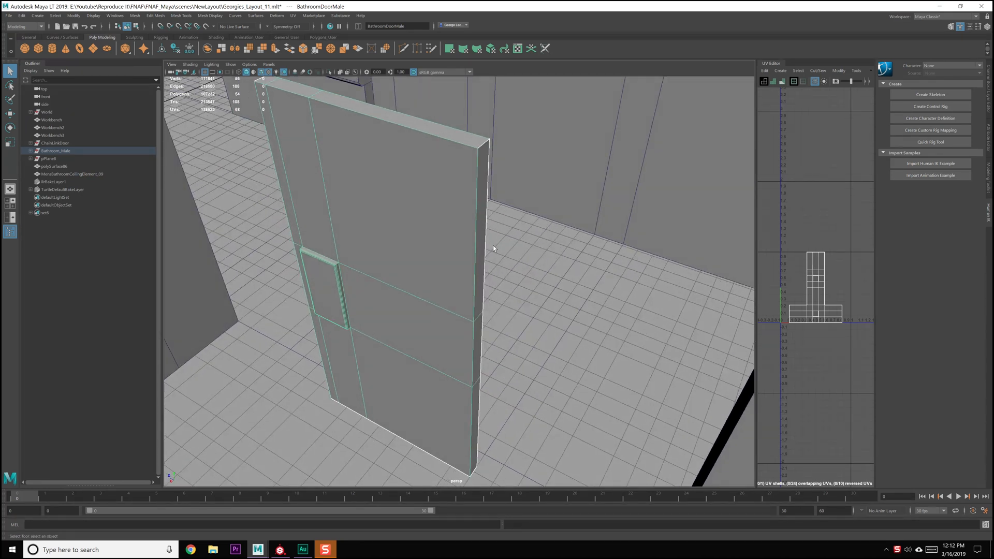
Bevel the vertical edges on the door side farther from the raised plate into a rounded profile and save the scene
{"action": "right_click_drag", "start_coordinate": [411, 230], "coordinate": [411, 206]}
{"action": "left_click", "coordinate": [477, 223]}
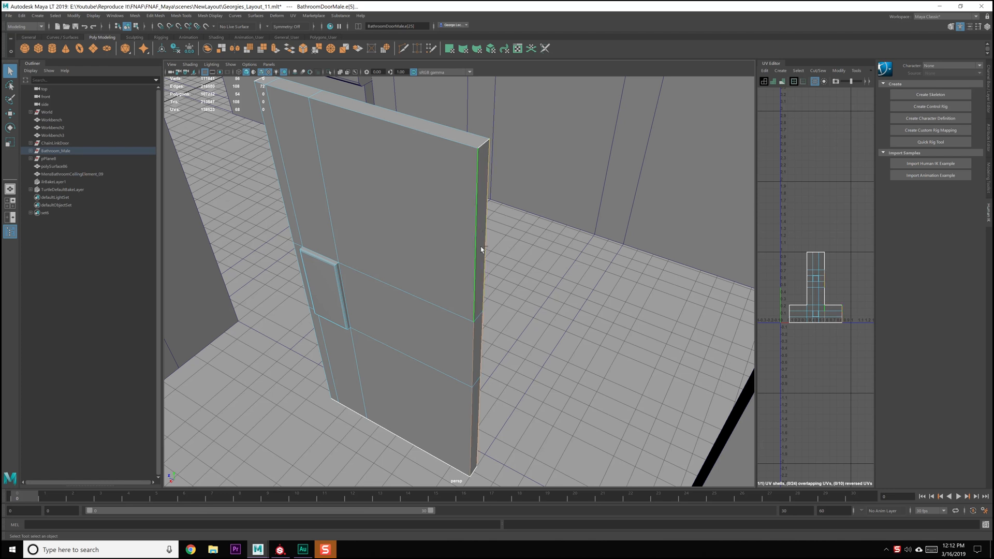
{"action": "middle_click_drag", "start_coordinate": [474, 256], "coordinate": [468, 259], "text": "alt"}
{"action": "right_click_drag", "start_coordinate": [465, 241], "coordinate": [492, 241], "text": "shift"}
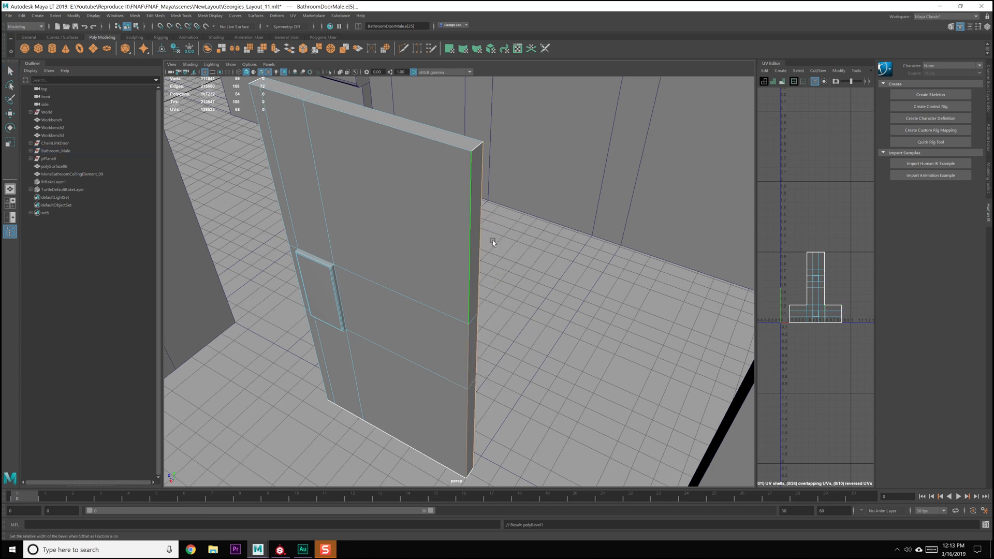
{"action": "scroll", "coordinate": [480, 243], "scroll_direction": "up", "scroll_amount": 3}
{"action": "middle_click_drag", "start_coordinate": [477, 207], "coordinate": [455, 328], "text": "alt"}
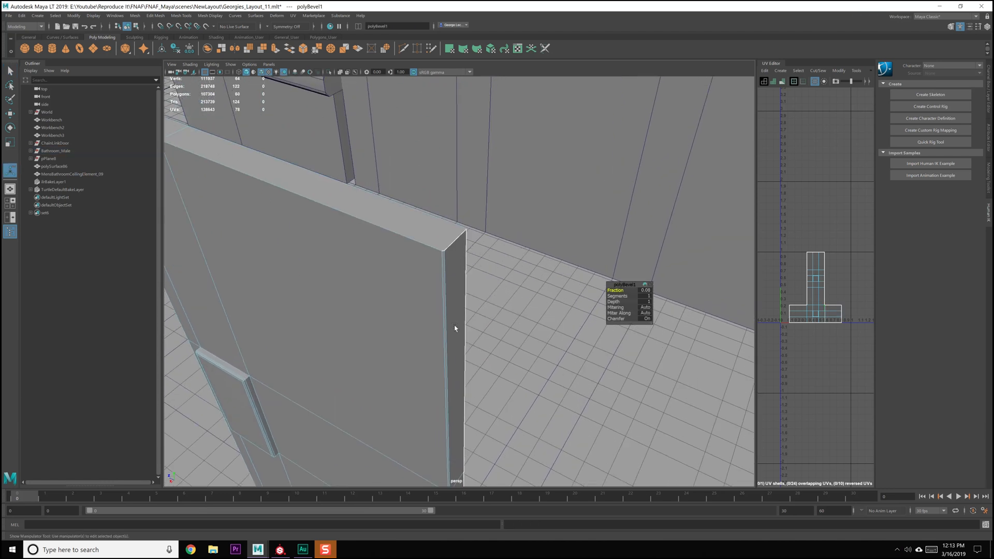
{"action": "scroll", "coordinate": [456, 328], "scroll_direction": "up", "scroll_amount": 3}
{"action": "scroll", "coordinate": [456, 328], "scroll_direction": "up", "scroll_amount": 1}
{"action": "left_click_drag", "start_coordinate": [615, 290], "coordinate": [625, 297]}
{"action": "left_click_drag", "start_coordinate": [414, 305], "coordinate": [384, 303], "text": "alt"}
{"action": "key", "text": "F8"}
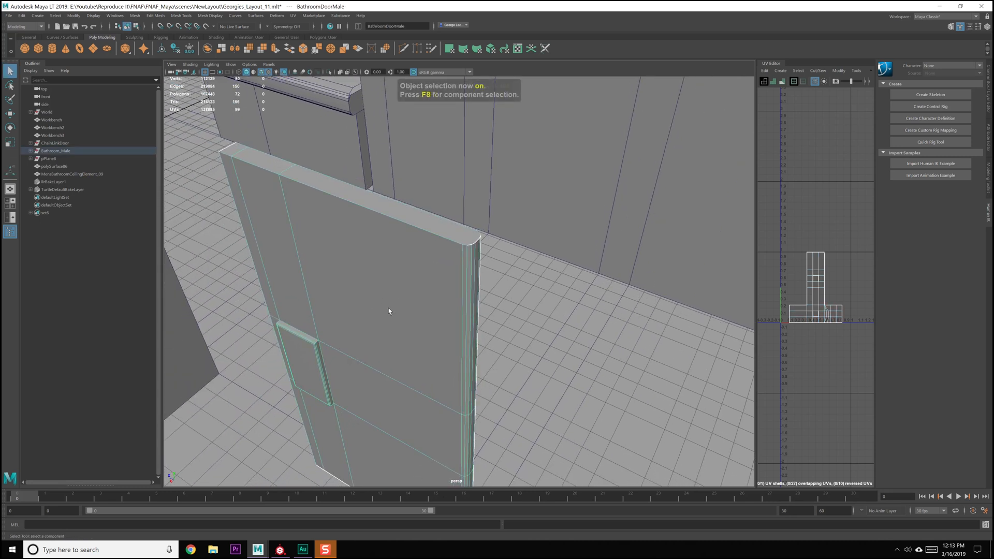
{"action": "key", "text": "q"}
{"action": "key", "text": "ctrl+s"}
Use Multi-Cut to add an edge across the door's top face where the rounded end begins
{"action": "scroll", "coordinate": [402, 312], "scroll_direction": "down", "scroll_amount": 5}
{"action": "left_click_drag", "start_coordinate": [389, 325], "coordinate": [411, 318], "text": "alt"}
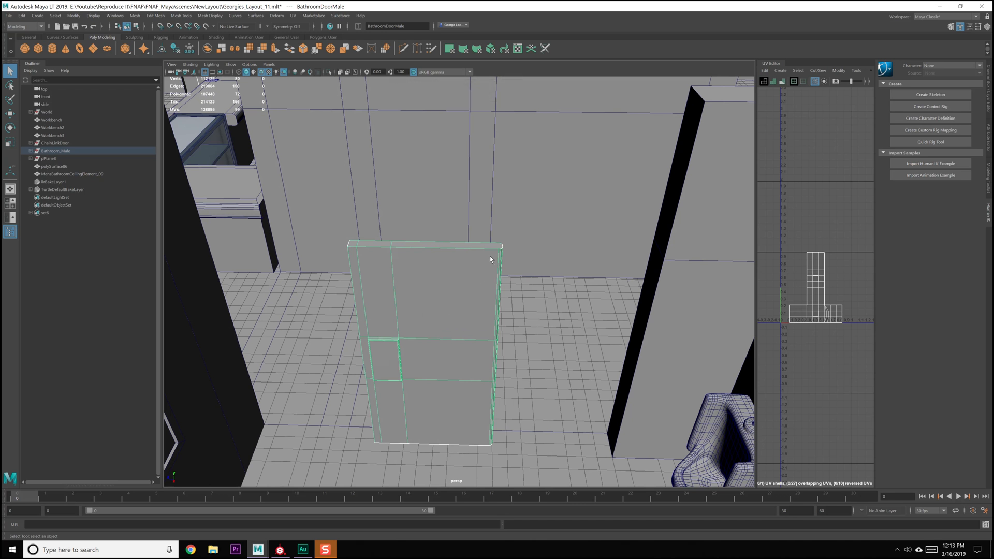
{"action": "scroll", "coordinate": [479, 271], "scroll_direction": "up", "scroll_amount": 6}
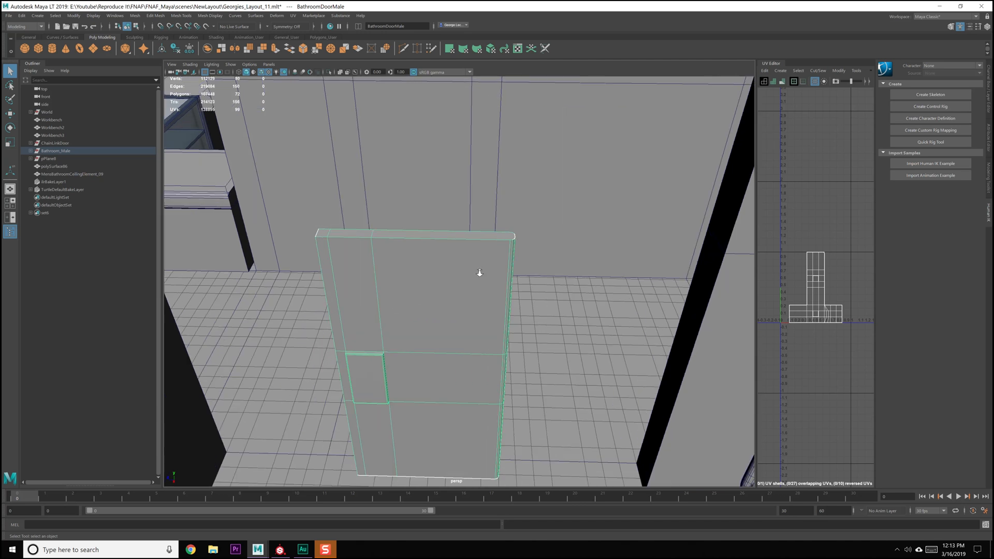
{"action": "middle_click_drag", "start_coordinate": [480, 269], "coordinate": [433, 273], "text": "alt"}
{"action": "left_click_drag", "start_coordinate": [434, 273], "coordinate": [414, 296], "text": "alt"}
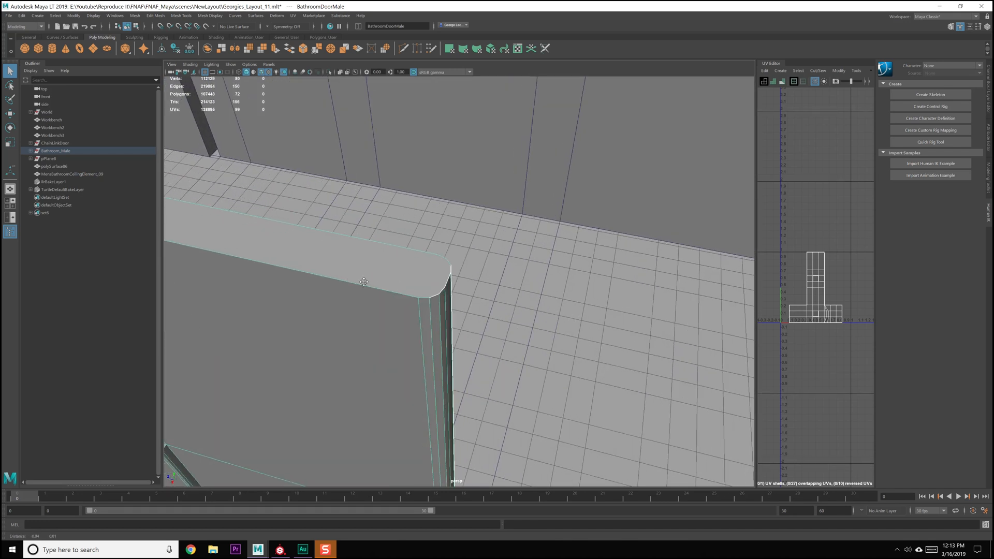
{"action": "scroll", "coordinate": [349, 279], "scroll_direction": "up", "scroll_amount": 2}
{"action": "middle_click_drag", "start_coordinate": [349, 278], "coordinate": [395, 278], "text": "alt"}
{"action": "mouse_move", "coordinate": [394, 278]}
{"action": "left_mouse_down", "text": "alt"}
{"action": "mouse_move", "coordinate": [393, 290]}
{"action": "mouse_move", "coordinate": [394, 279]}
{"action": "left_mouse_up", "text": "alt"}
{"action": "right_click_drag", "start_coordinate": [392, 271], "coordinate": [345, 282], "text": "shift"}
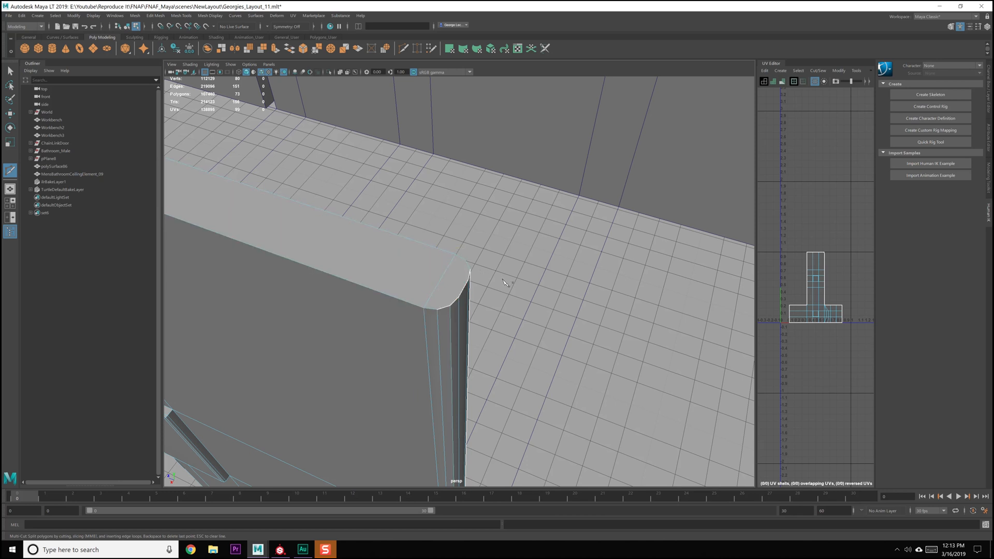
Use Multi-Cut to add an edge across the door's bottom face at the same rounded end
{"action": "scroll", "coordinate": [446, 327], "scroll_direction": "down", "scroll_amount": 5}
{"action": "left_click_drag", "start_coordinate": [440, 345], "coordinate": [445, 186], "text": "alt"}
{"action": "scroll", "coordinate": [441, 289], "scroll_direction": "up", "scroll_amount": 4}
{"action": "scroll", "coordinate": [440, 289], "scroll_direction": "down", "scroll_amount": 2}
{"action": "scroll", "coordinate": [439, 237], "scroll_direction": "up", "scroll_amount": 2}
{"action": "scroll", "coordinate": [440, 260], "scroll_direction": "down", "scroll_amount": 3}
{"action": "middle_click_drag", "start_coordinate": [389, 185], "coordinate": [429, 219], "text": "alt"}
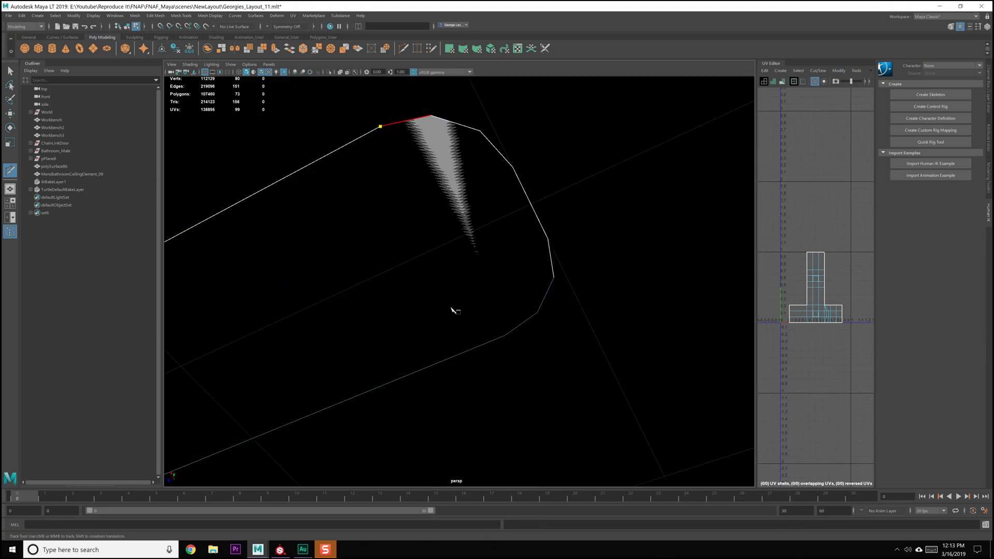
{"action": "left_click", "coordinate": [504, 335]}
{"action": "left_click", "coordinate": [513, 167]}
{"action": "scroll", "coordinate": [527, 207], "scroll_direction": "down", "scroll_amount": 8}
Bevel the vertical edges on the door side nearest the raised plate with 3 segments and a fraction of 0.58
{"action": "left_click_drag", "start_coordinate": [519, 242], "coordinate": [547, 285], "text": "alt"}
{"action": "middle_click_drag", "start_coordinate": [546, 285], "coordinate": [568, 281], "text": "alt"}
{"action": "left_click_drag", "start_coordinate": [444, 297], "coordinate": [482, 285], "text": "alt"}
{"action": "left_click_drag", "start_coordinate": [386, 197], "coordinate": [400, 264], "text": "alt"}
{"action": "left_click", "coordinate": [400, 264]}
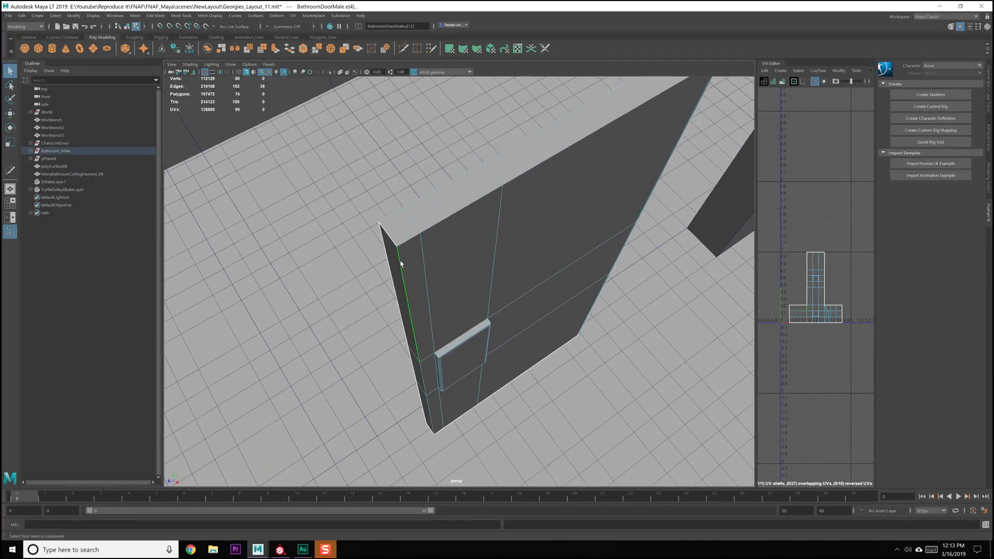
{"action": "right_click", "coordinate": [399, 264]}
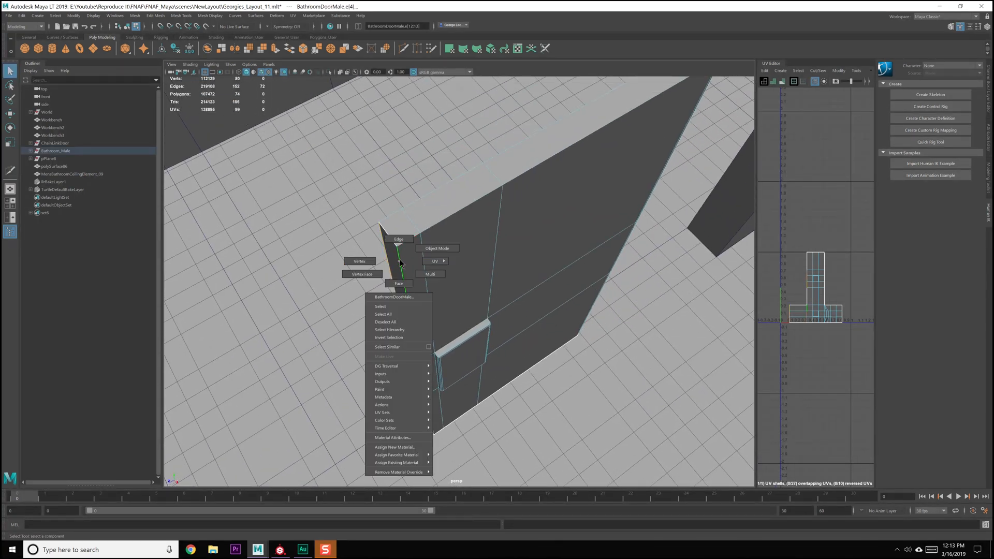
{"action": "right_click_drag", "start_coordinate": [400, 263], "coordinate": [435, 262], "text": "shift"}
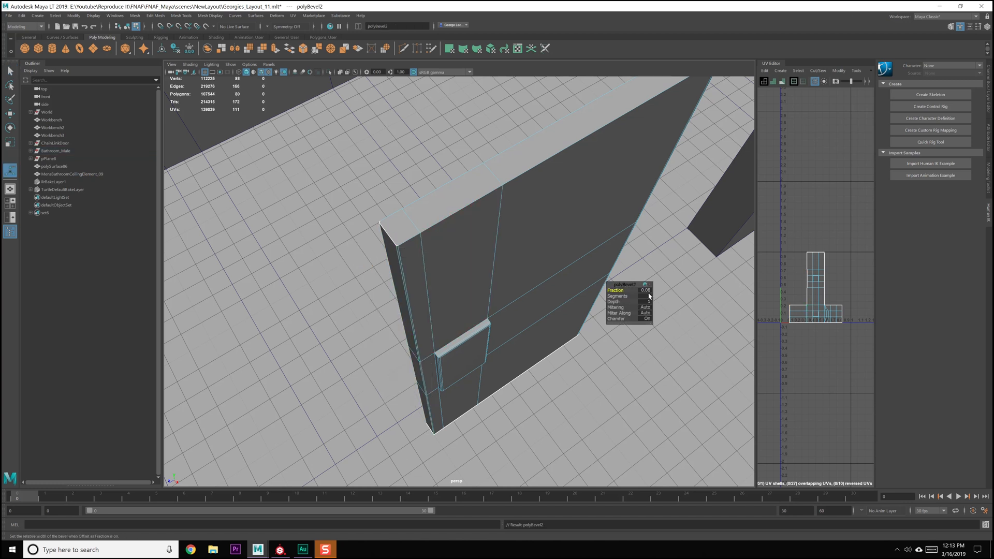
{"action": "mouse_move", "coordinate": [622, 289]}
{"action": "left_mouse_down"}
{"action": "mouse_move", "coordinate": [651, 290]}
{"action": "mouse_move", "coordinate": [629, 296]}
{"action": "left_mouse_up"}
{"action": "middle_click_drag", "start_coordinate": [537, 237], "coordinate": [464, 283], "text": "alt"}
{"action": "left_click_drag", "start_coordinate": [464, 282], "coordinate": [481, 285], "text": "alt"}
{"action": "left_click_drag", "start_coordinate": [619, 291], "coordinate": [455, 306]}
{"action": "right_click", "coordinate": [446, 302], "text": "shift"}
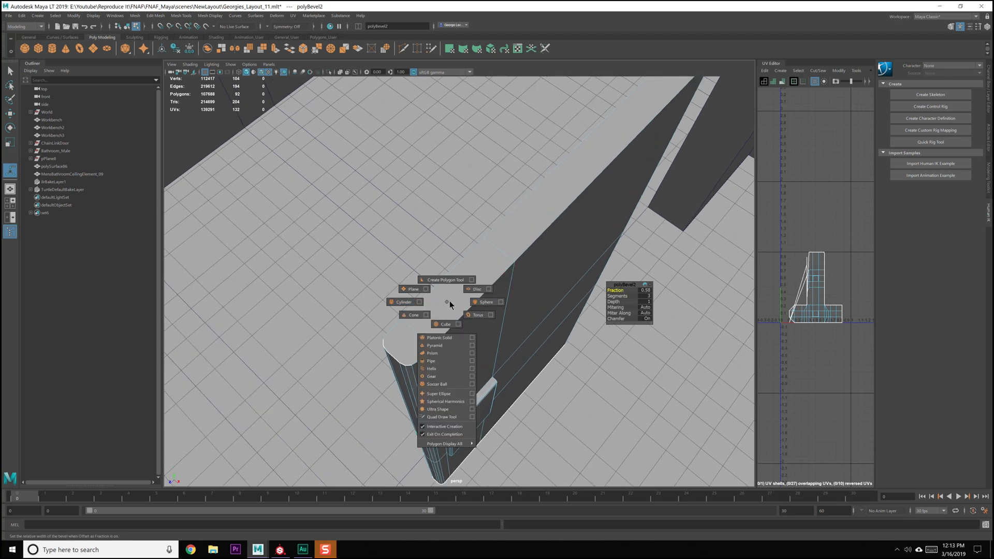
{"action": "key", "text": "q"}
{"action": "left_click", "coordinate": [449, 304]}
{"action": "key", "text": "F8"}
Use Multi-Cut to add two lengthwise edges along the door's top face, connecting vertices of both rounded ends
{"action": "right_click_drag", "start_coordinate": [436, 319], "coordinate": [402, 345], "text": "shift"}
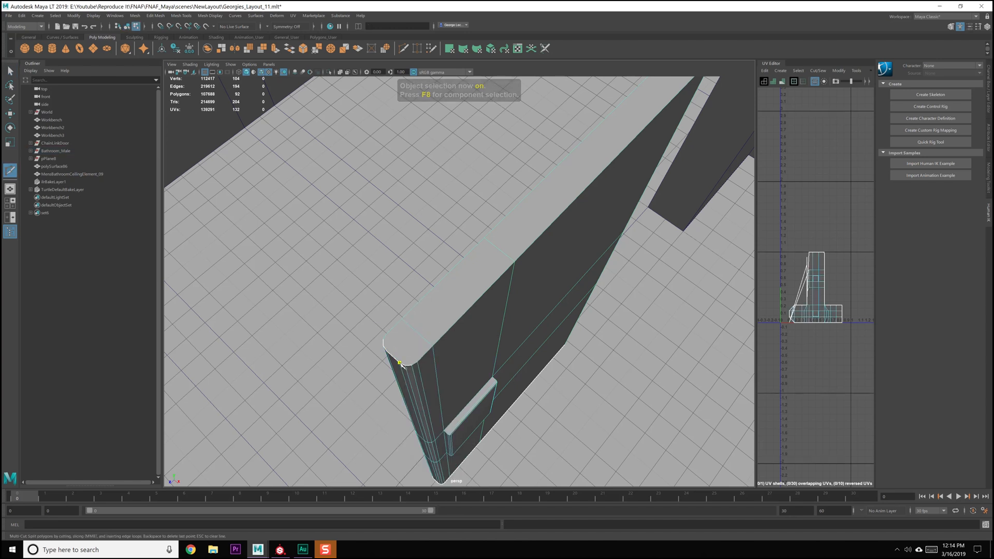
{"action": "middle_click_drag", "start_coordinate": [497, 264], "coordinate": [444, 346], "text": "alt"}
{"action": "right_click_drag", "start_coordinate": [449, 350], "coordinate": [507, 327], "text": "alt"}
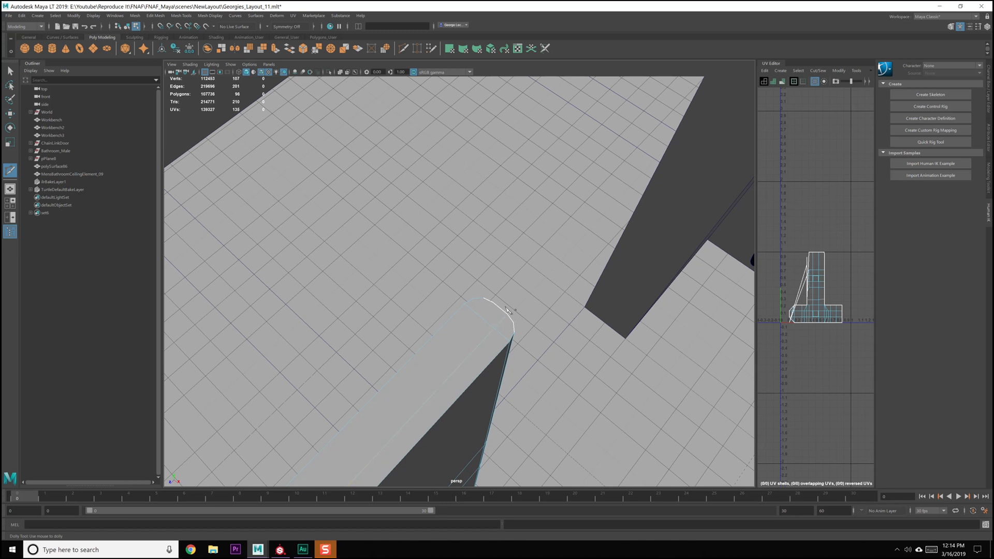
{"action": "left_click_drag", "start_coordinate": [465, 288], "coordinate": [422, 309], "text": "alt"}
{"action": "middle_click_drag", "start_coordinate": [421, 310], "coordinate": [400, 332], "text": "alt"}
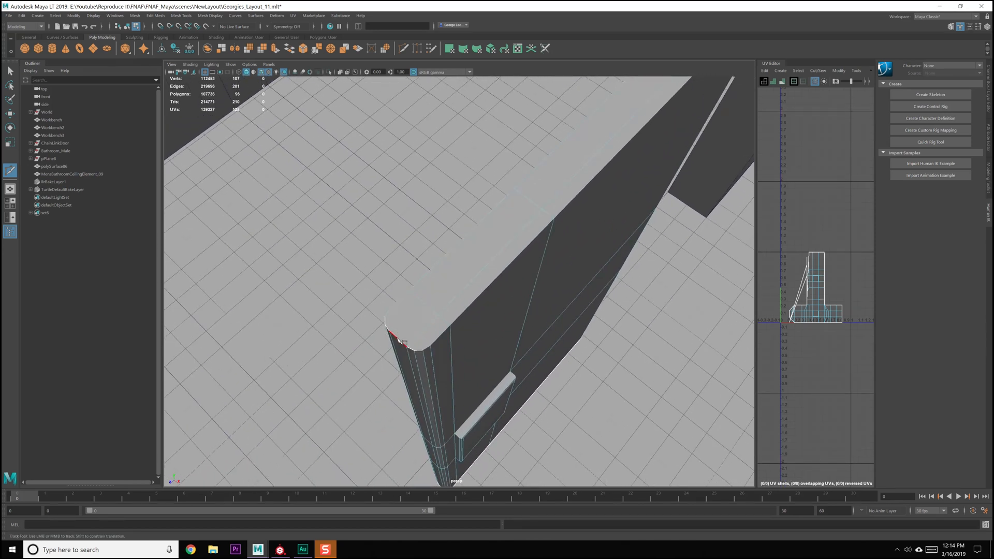
{"action": "scroll", "coordinate": [452, 357], "scroll_direction": "down", "scroll_amount": 3}
{"action": "left_click_drag", "start_coordinate": [466, 343], "coordinate": [493, 353], "text": "alt"}
{"action": "key", "text": "q"}
Hide the bathroom floor beneath the door and reselect the door
{"action": "scroll", "coordinate": [506, 390], "scroll_direction": "down", "scroll_amount": 3}
{"action": "middle_click_drag", "start_coordinate": [507, 390], "coordinate": [502, 379], "text": "alt"}
{"action": "left_click", "coordinate": [502, 380]}
{"action": "key", "text": "F8"}
{"action": "left_click", "coordinate": [509, 422]}
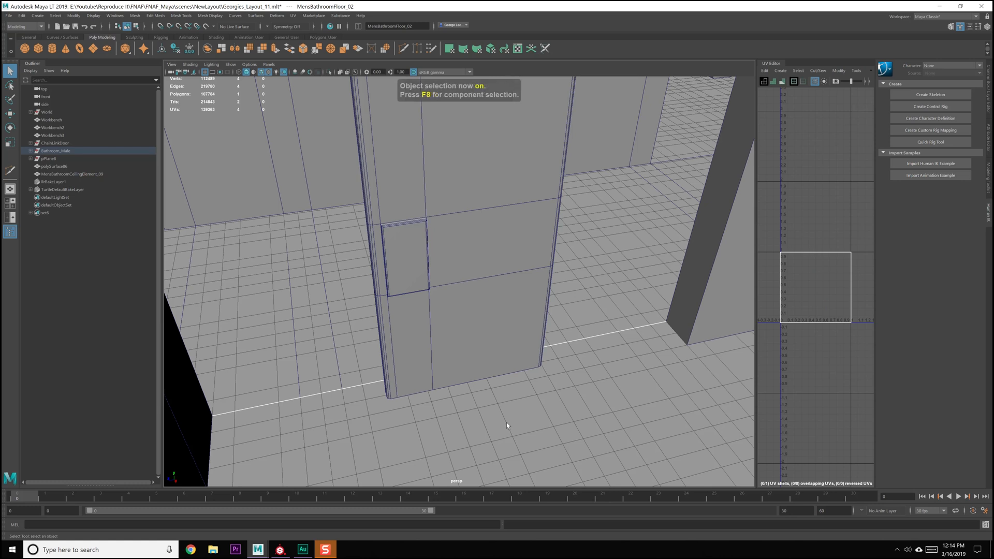
{"action": "key", "text": "ctrl+h"}
{"action": "left_click", "coordinate": [465, 362]}
Use Multi-Cut to add two lengthwise edges along the door's bottom face, connecting vertices of both rounded ends
{"action": "scroll", "coordinate": [399, 305], "scroll_direction": "up", "scroll_amount": 3}
{"action": "left_click_drag", "start_coordinate": [399, 305], "coordinate": [337, 222], "text": "alt"}
{"action": "right_click_drag", "start_coordinate": [337, 222], "coordinate": [337, 242]}
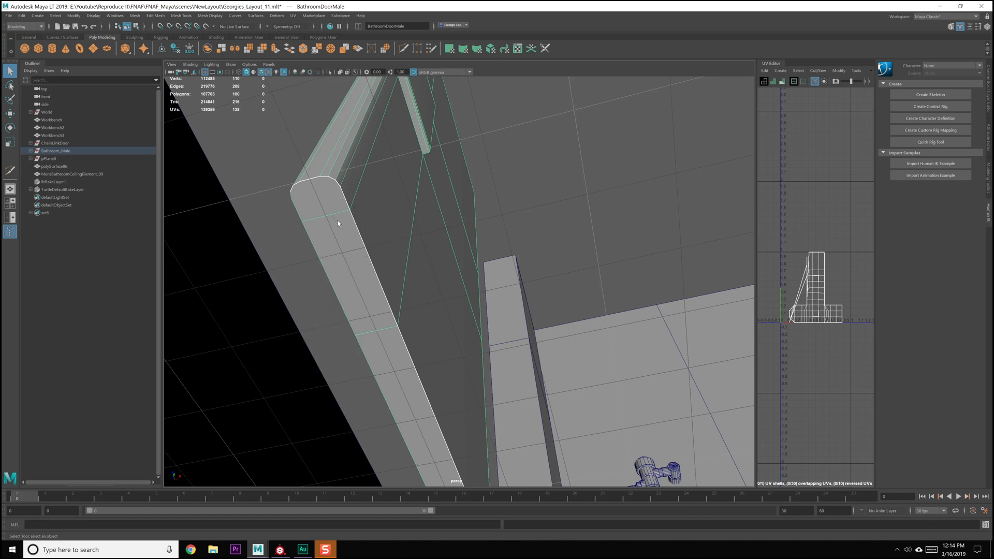
{"action": "left_click", "coordinate": [333, 204]}
{"action": "right_click", "coordinate": [322, 206]}
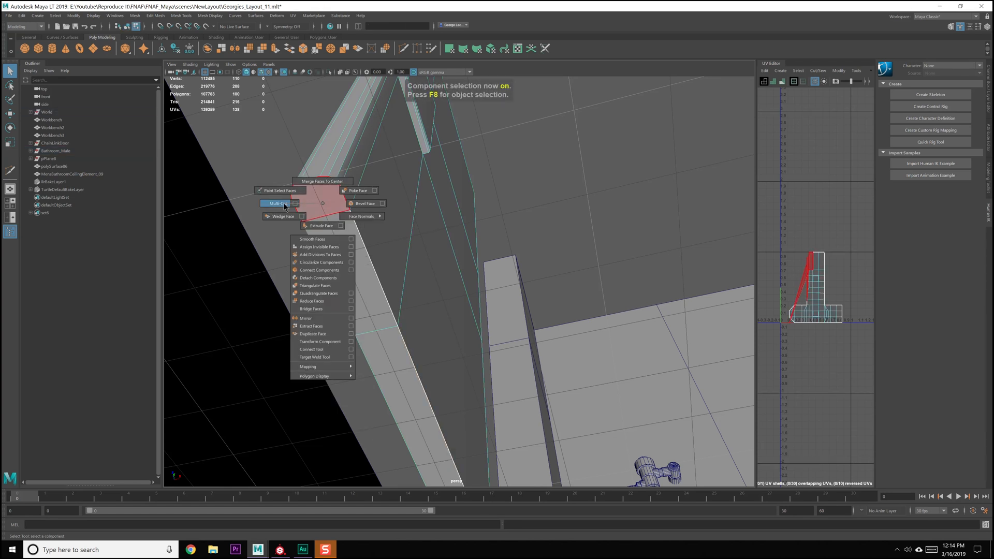
{"action": "left_click", "coordinate": [279, 204]}
{"action": "left_click", "coordinate": [315, 178]}
{"action": "left_click_drag", "start_coordinate": [404, 300], "coordinate": [431, 260], "text": "alt"}
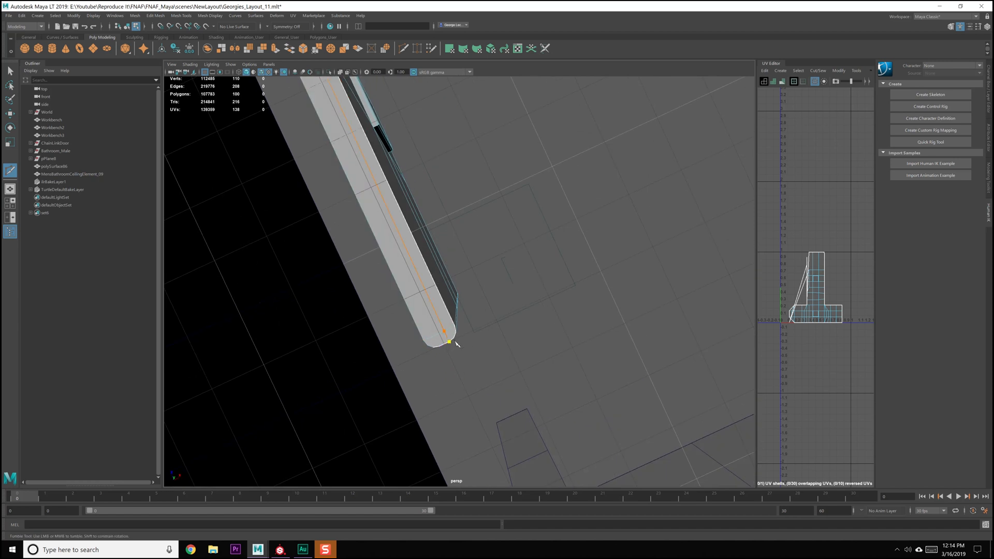
{"action": "right_click", "coordinate": [432, 354]}
{"action": "key", "text": "ctrl+z"}
{"action": "left_click_drag", "start_coordinate": [423, 355], "coordinate": [425, 356]}
{"action": "key", "text": "ctrl+z"}
{"action": "left_click_drag", "start_coordinate": [346, 171], "coordinate": [456, 281], "text": "alt"}
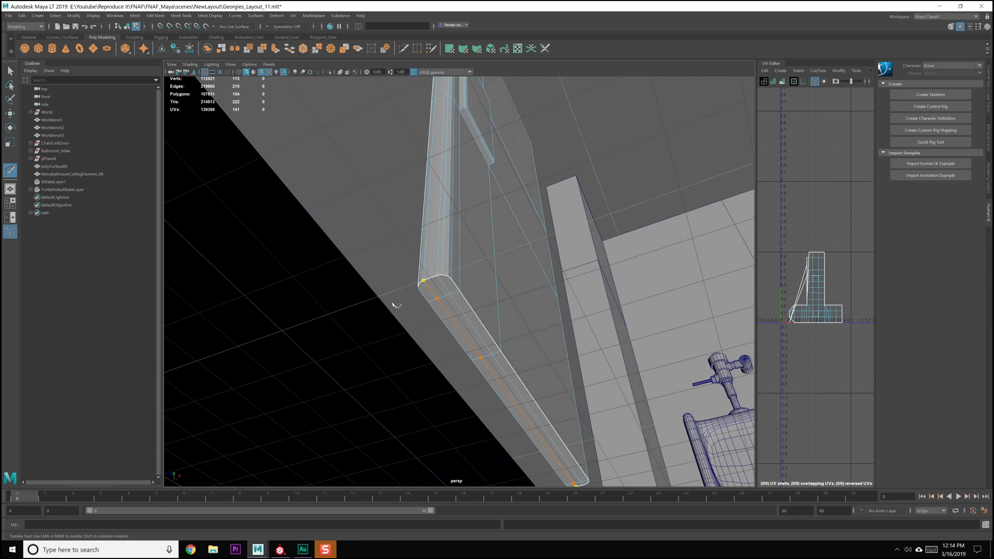
{"action": "key", "text": "q"}
Return the door to object selection mode and save the scene
{"action": "scroll", "coordinate": [483, 277], "scroll_direction": "down", "scroll_amount": 1}
{"action": "left_click_drag", "start_coordinate": [517, 240], "coordinate": [458, 288], "text": "alt"}
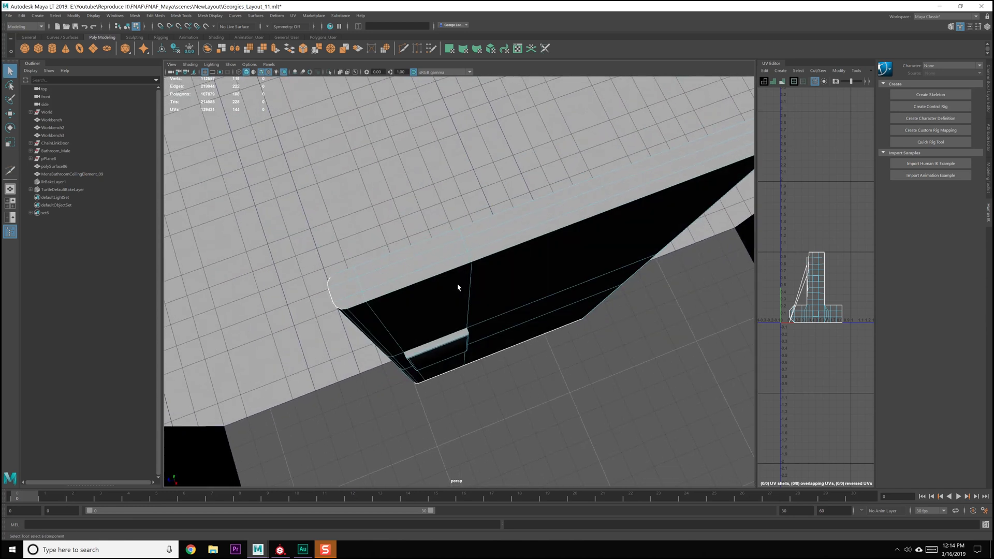
{"action": "key", "text": "F8"}
{"action": "key", "text": "ctrl+s"}
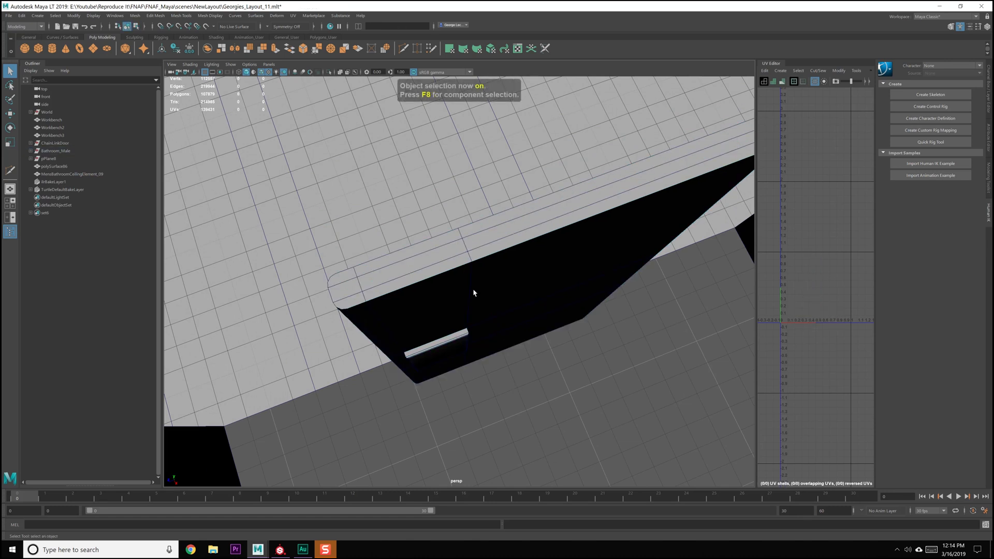
Enlarge the UV Editor and apply a planar UV projection from the X axis to the door
{"action": "left_click_drag", "start_coordinate": [482, 296], "coordinate": [434, 285], "text": "alt"}
{"action": "left_click_drag", "start_coordinate": [755, 237], "coordinate": [524, 256]}
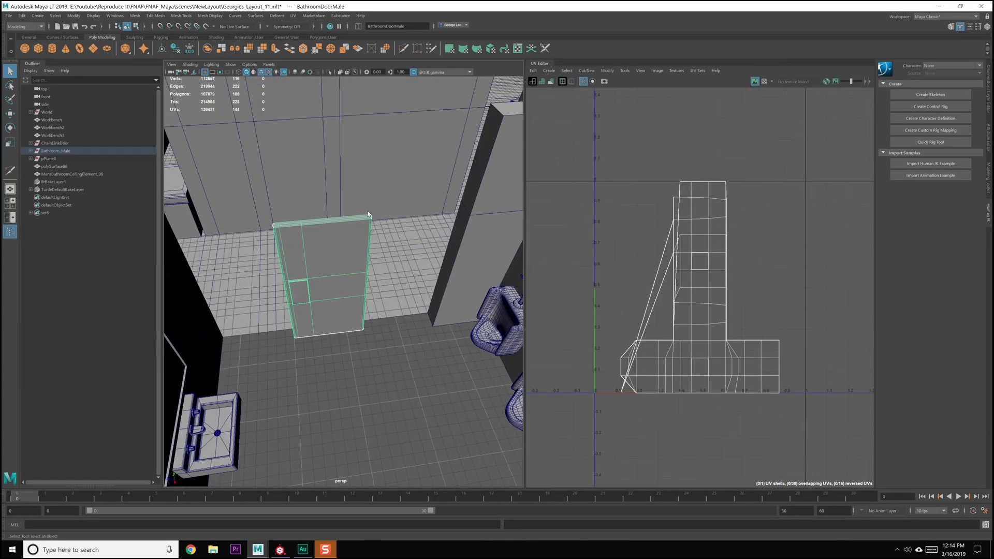
{"action": "left_click_drag", "start_coordinate": [367, 214], "coordinate": [398, 212], "text": "alt"}
{"action": "left_click", "coordinate": [293, 16]}
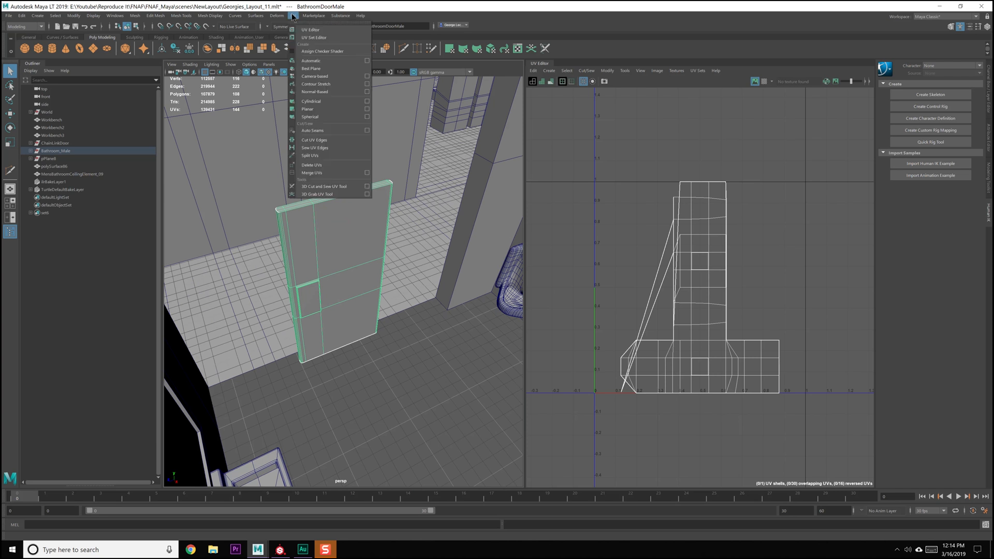
{"action": "left_click", "coordinate": [366, 109]}
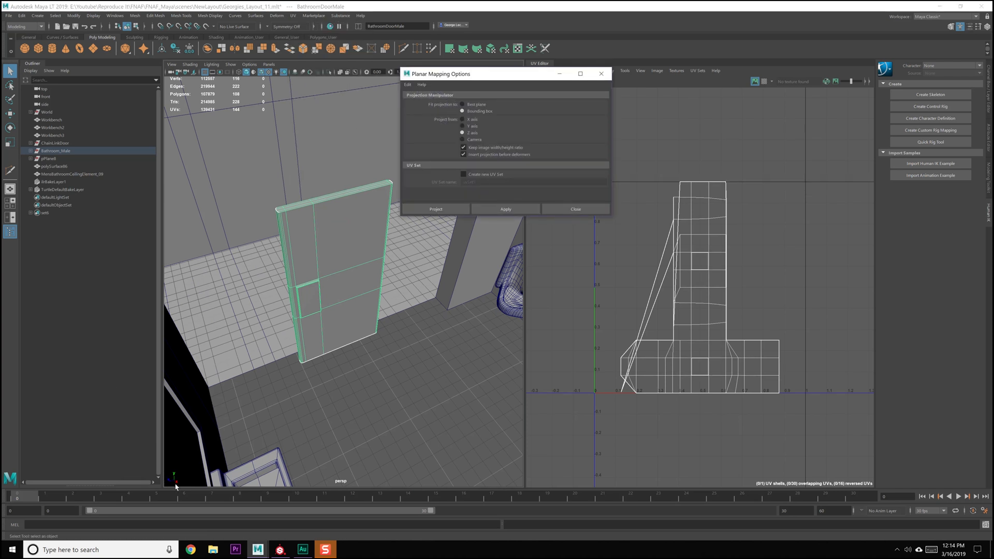
{"action": "left_click", "coordinate": [501, 209]}
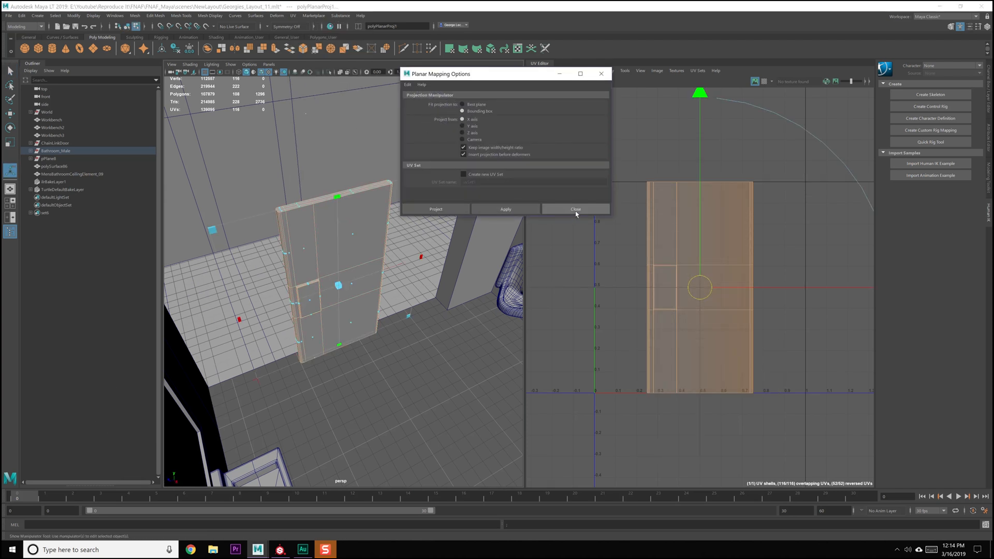
{"action": "left_click", "coordinate": [575, 210]}
Select the faces of the raised rectangular push plates on both sides of the door, growing the selection to include their sides
{"action": "scroll", "coordinate": [646, 241], "scroll_direction": "up", "scroll_amount": 5}
{"action": "scroll", "coordinate": [646, 241], "scroll_direction": "up", "scroll_amount": 1}
{"action": "left_click", "coordinate": [650, 234]}
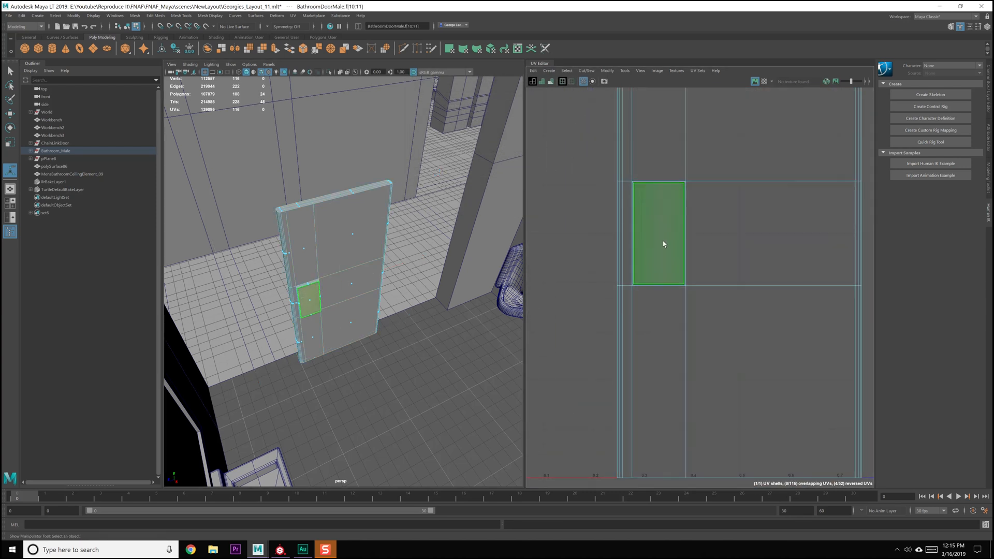
{"action": "right_click_drag", "start_coordinate": [657, 228], "coordinate": [681, 215]}
{"action": "scroll", "coordinate": [399, 295], "scroll_direction": "up", "scroll_amount": 8}
{"action": "left_click_drag", "start_coordinate": [206, 315], "coordinate": [251, 304], "text": "alt"}
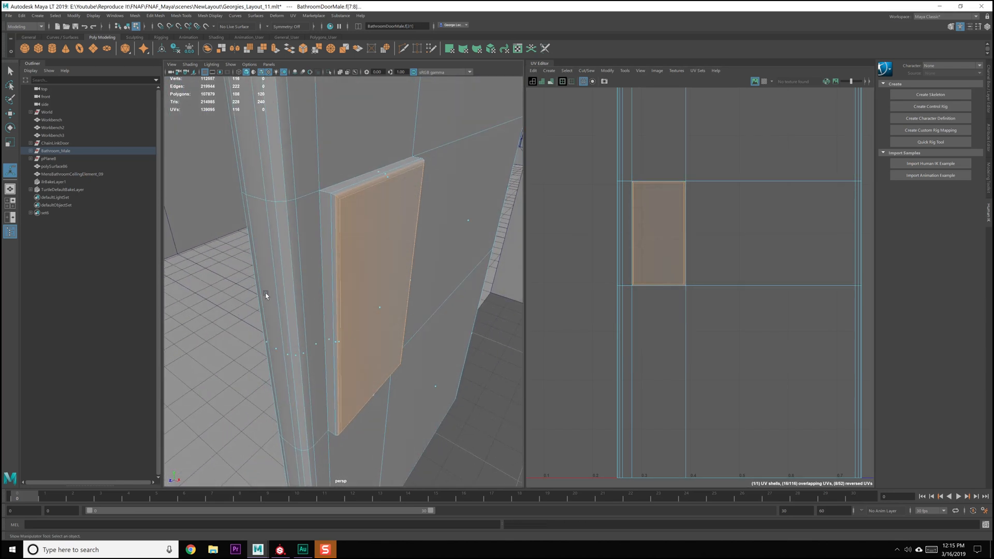
{"action": "key", "text": "shift+period"}
{"action": "left_click_drag", "start_coordinate": [297, 269], "coordinate": [325, 270], "text": "alt"}
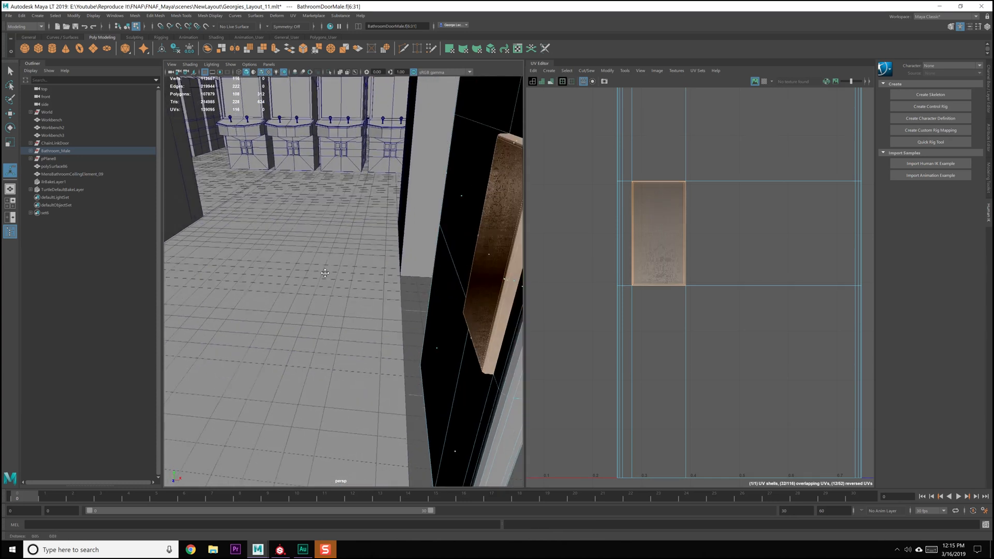
{"action": "scroll", "coordinate": [325, 269], "scroll_direction": "down", "scroll_amount": 3}
{"action": "scroll", "coordinate": [702, 249], "scroll_direction": "down", "scroll_amount": 3}
{"action": "scroll", "coordinate": [703, 251], "scroll_direction": "down", "scroll_amount": 4}
Cut the selected push plate faces into their own UV shells and move them beside the door's shell
{"action": "right_click", "coordinate": [642, 262], "text": "shift"}
{"action": "right_click_drag", "start_coordinate": [666, 270], "coordinate": [668, 272], "text": "shift"}
{"action": "scroll", "coordinate": [658, 273], "scroll_direction": "down", "scroll_amount": 3}
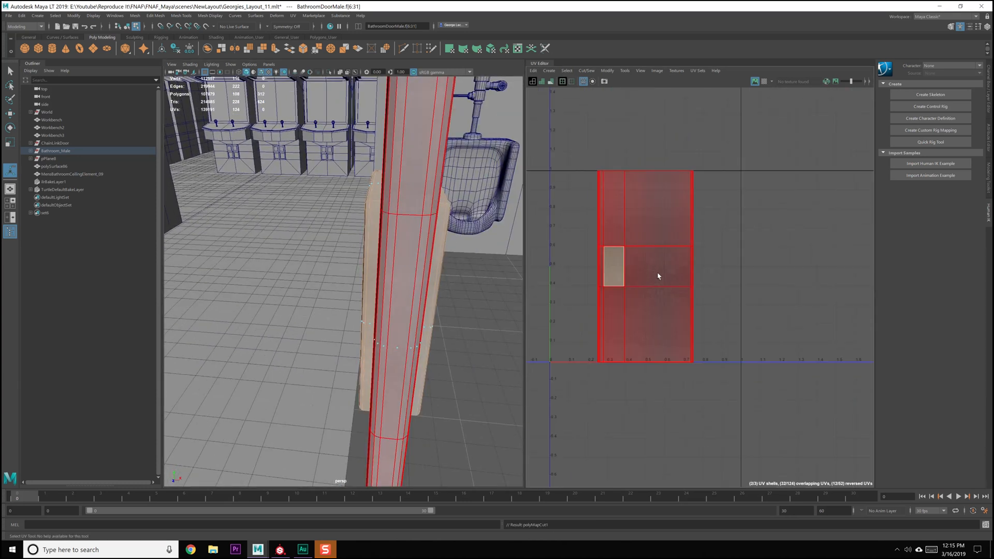
{"action": "left_click", "coordinate": [618, 270]}
{"action": "left_click_drag", "start_coordinate": [617, 255], "coordinate": [623, 269]}
{"action": "key", "text": "w"}
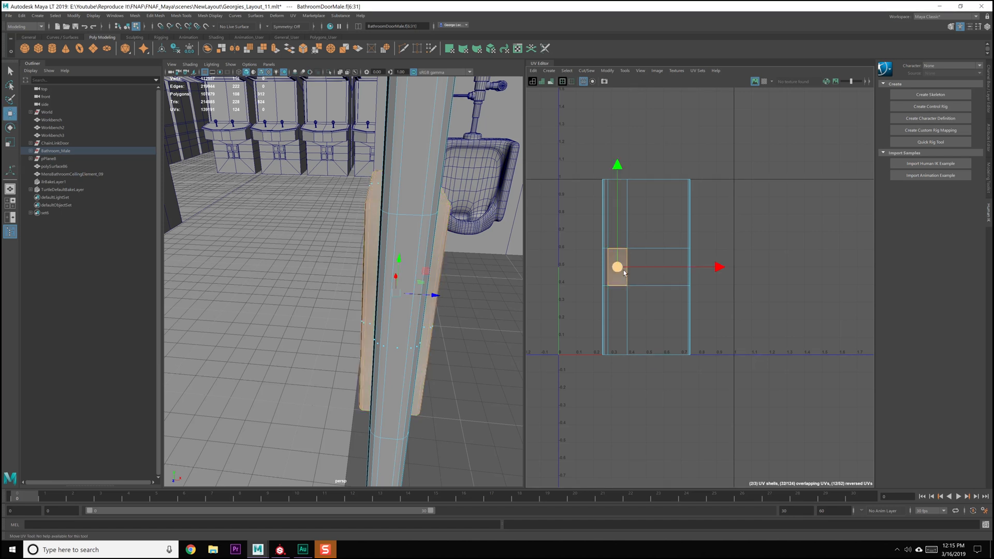
{"action": "left_click_drag", "start_coordinate": [718, 269], "coordinate": [830, 275]}
{"action": "left_click", "coordinate": [726, 282]}
{"action": "left_click", "coordinate": [712, 273]}
{"action": "left_click", "coordinate": [784, 295]}
Unfold the two push plate shells and rotate them upright
{"action": "scroll", "coordinate": [762, 292], "scroll_direction": "up", "scroll_amount": 2}
{"action": "left_click_drag", "start_coordinate": [750, 277], "coordinate": [703, 265]}
{"action": "right_click_drag", "start_coordinate": [733, 259], "coordinate": [702, 346], "text": "shift"}
{"action": "scroll", "coordinate": [790, 272], "scroll_direction": "up", "scroll_amount": 2}
{"action": "left_click", "coordinate": [699, 289]}
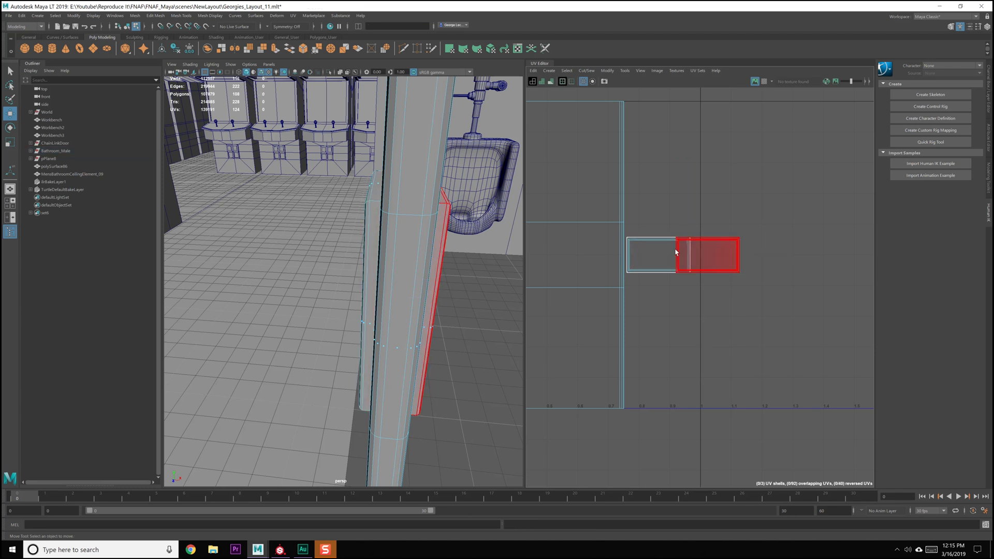
{"action": "left_click", "coordinate": [693, 260]}
{"action": "left_click", "coordinate": [663, 259], "text": "shift"}
{"action": "right_click_drag", "start_coordinate": [662, 258], "coordinate": [697, 289], "text": "shift"}
{"action": "left_click", "coordinate": [721, 321]}
Move one push plate shell beside the other so they sit level without overlapping
{"action": "left_click", "coordinate": [697, 286]}
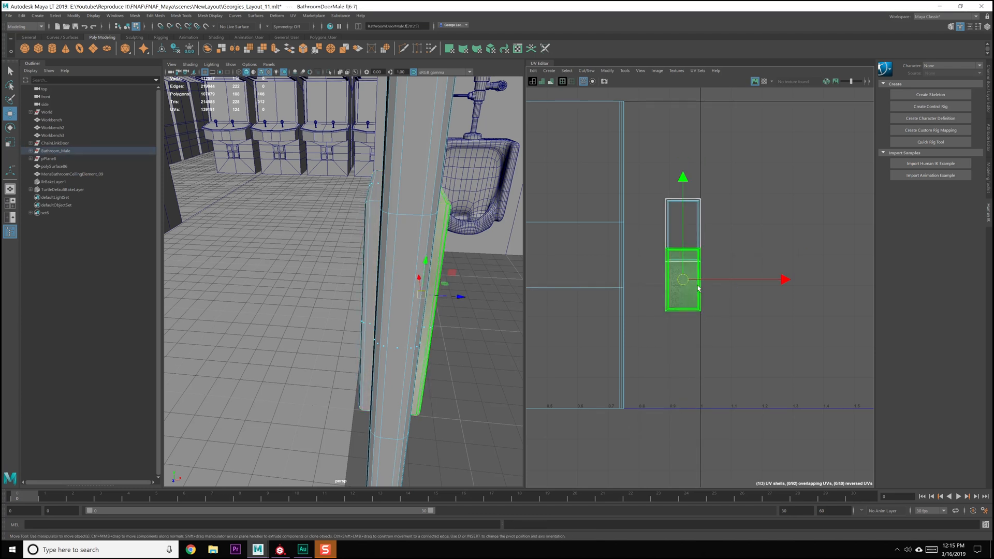
{"action": "left_click_drag", "start_coordinate": [686, 282], "coordinate": [728, 233]}
{"action": "scroll", "coordinate": [728, 233], "scroll_direction": "up", "scroll_amount": 1}
{"action": "scroll", "coordinate": [729, 232], "scroll_direction": "up", "scroll_amount": 5}
{"action": "right_click_drag", "start_coordinate": [702, 197], "coordinate": [703, 176]}
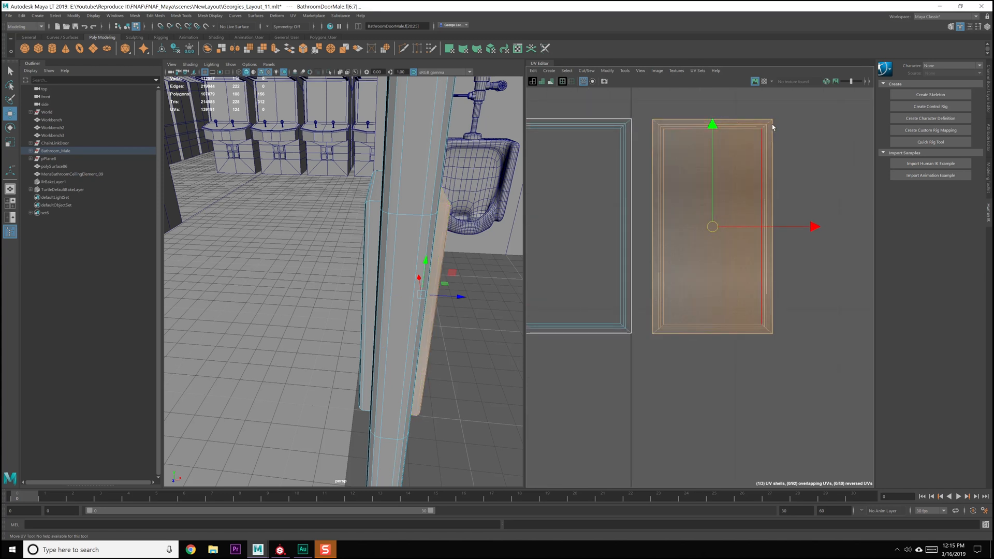
Select the corner edges of both push plate shells and cut their UVs there
{"action": "left_click", "coordinate": [770, 125]}
{"action": "left_click", "coordinate": [662, 125]}
{"action": "middle_click_drag", "start_coordinate": [573, 191], "coordinate": [660, 196], "text": "alt"}
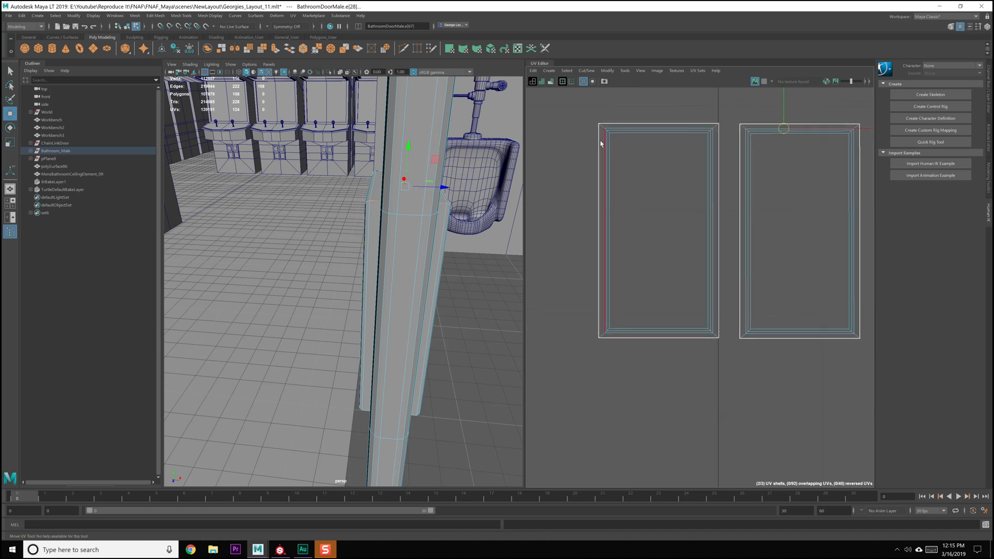
{"action": "left_click", "coordinate": [604, 128], "text": "shift"}
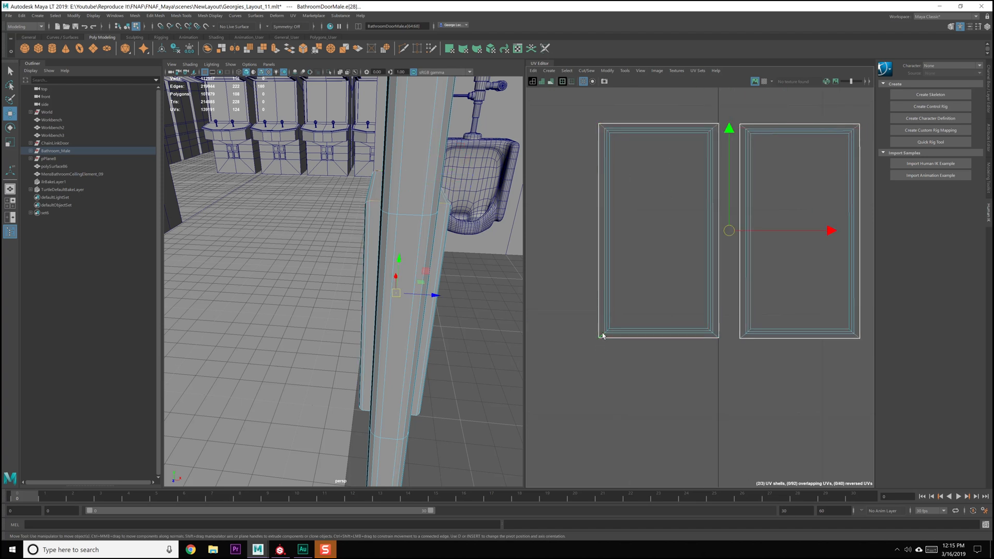
{"action": "right_click_drag", "start_coordinate": [790, 306], "coordinate": [777, 333], "text": "shift"}
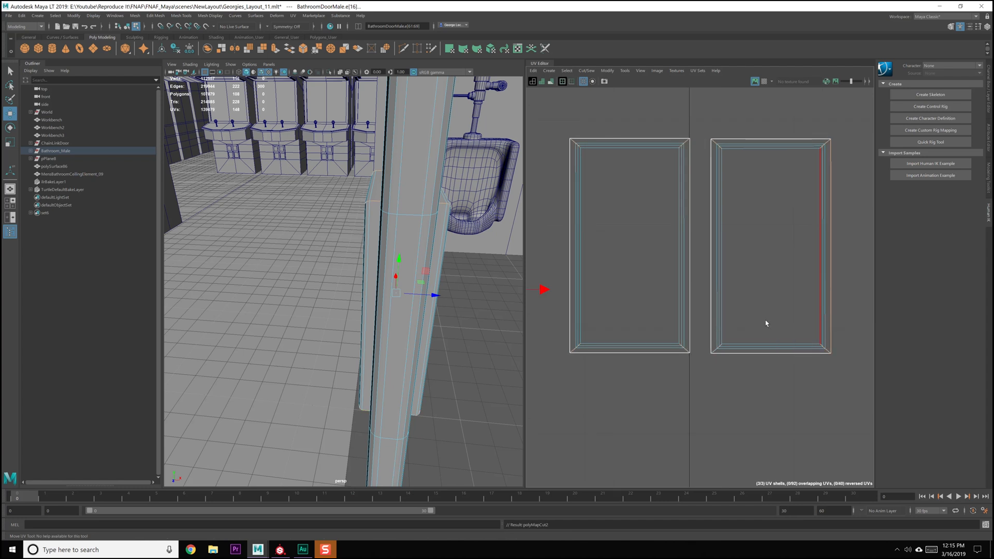
{"action": "scroll", "coordinate": [765, 319], "scroll_direction": "down", "scroll_amount": 1}
{"action": "right_click_drag", "start_coordinate": [737, 273], "coordinate": [709, 290]}
{"action": "left_click_drag", "start_coordinate": [675, 277], "coordinate": [770, 275]}
{"action": "right_click_drag", "start_coordinate": [770, 276], "coordinate": [707, 275], "text": "shift"}
Unfold both push plate shells so their side strips spread outward from the cut corners
{"action": "left_click", "coordinate": [673, 110]}
{"action": "left_click_drag", "start_coordinate": [635, 131], "coordinate": [776, 228]}
{"action": "right_click_drag", "start_coordinate": [797, 246], "coordinate": [792, 355], "text": "shift"}
{"action": "left_click", "coordinate": [732, 393]}
{"action": "scroll", "coordinate": [732, 393], "scroll_direction": "down", "scroll_amount": 6}
{"action": "middle_click_drag", "start_coordinate": [682, 373], "coordinate": [723, 335], "text": "alt"}
{"action": "scroll", "coordinate": [723, 335], "scroll_direction": "down", "scroll_amount": 3}
Use Multi-Cut to insert an edge loop around the door, centred across its thickness
{"action": "left_click", "coordinate": [688, 346]}
{"action": "scroll", "coordinate": [688, 347], "scroll_direction": "up", "scroll_amount": 5}
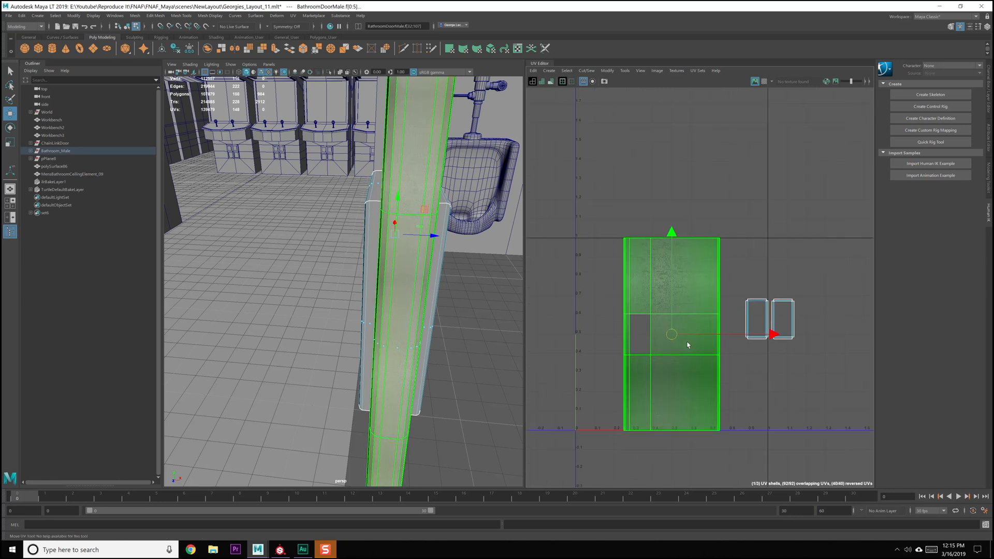
{"action": "middle_click_drag", "start_coordinate": [450, 204], "coordinate": [401, 238], "text": "alt"}
{"action": "scroll", "coordinate": [433, 273], "scroll_direction": "down", "scroll_amount": 4}
{"action": "scroll", "coordinate": [409, 269], "scroll_direction": "up", "scroll_amount": 2}
{"action": "scroll", "coordinate": [414, 266], "scroll_direction": "up", "scroll_amount": 3}
{"action": "scroll", "coordinate": [412, 249], "scroll_direction": "down", "scroll_amount": 1}
{"action": "right_click_drag", "start_coordinate": [402, 237], "coordinate": [388, 254], "text": "shift"}
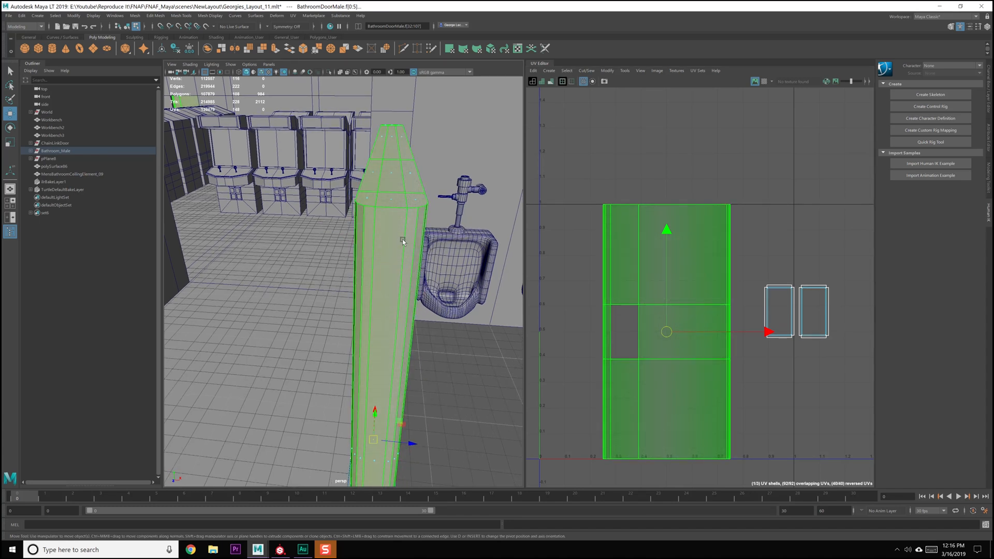
{"action": "key", "text": "F8"}
{"action": "key", "text": "q"}
{"action": "right_click_drag", "start_coordinate": [393, 235], "coordinate": [368, 237]}
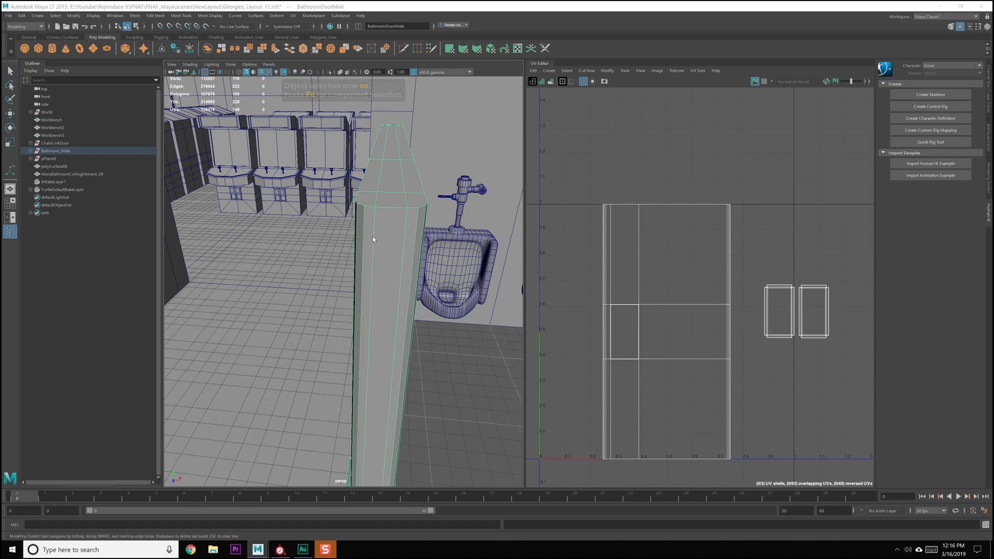
{"action": "left_click", "coordinate": [389, 212], "text": "ctrl"}
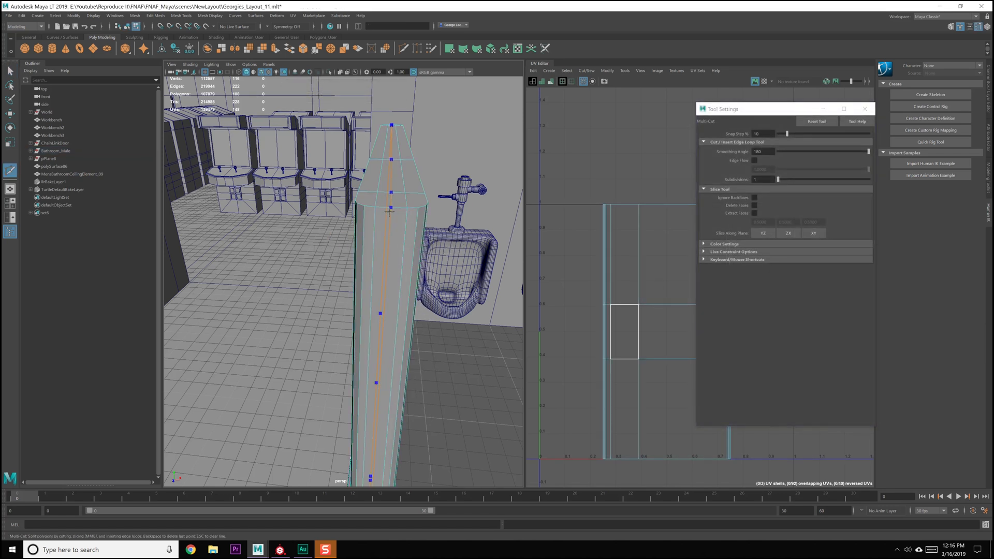
{"action": "key", "text": "q"}
{"action": "left_click", "coordinate": [861, 109]}
Cut the door's UVs along the new centre edge loop and unfold the door into two half shells
{"action": "right_click_drag", "start_coordinate": [425, 216], "coordinate": [415, 199]}
{"action": "double_click", "coordinate": [387, 225]}
{"action": "middle_click_drag", "start_coordinate": [682, 295], "coordinate": [676, 297], "text": "alt"}
{"action": "mouse_move", "coordinate": [669, 266]}
{"action": "right_mouse_down", "text": "shift"}
{"action": "mouse_move", "coordinate": [641, 283]}
{"action": "mouse_move", "coordinate": [660, 280]}
{"action": "right_mouse_up", "text": "shift"}
{"action": "scroll", "coordinate": [650, 277], "scroll_direction": "down", "scroll_amount": 2}
{"action": "double_click", "coordinate": [663, 247]}
{"action": "right_click_drag", "start_coordinate": [663, 247], "coordinate": [597, 244], "text": "shift"}
{"action": "middle_click_drag", "start_coordinate": [664, 269], "coordinate": [650, 253], "text": "alt"}
{"action": "right_click_drag", "start_coordinate": [647, 246], "coordinate": [650, 355], "text": "shift"}
{"action": "scroll", "coordinate": [657, 342], "scroll_direction": "up", "scroll_amount": 3}
{"action": "middle_click_drag", "start_coordinate": [667, 239], "coordinate": [666, 265], "text": "alt"}
{"action": "scroll", "coordinate": [665, 336], "scroll_direction": "up", "scroll_amount": 6}
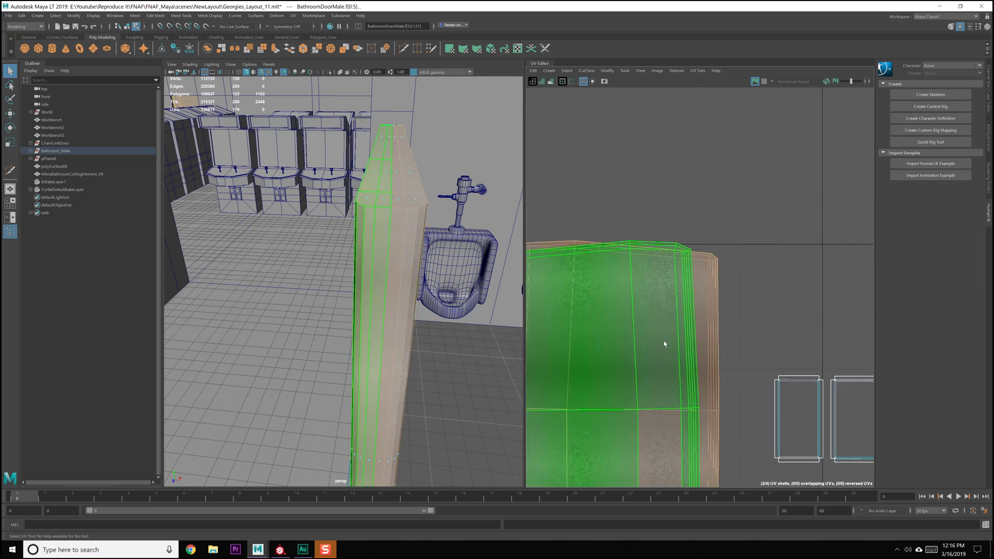
{"action": "scroll", "coordinate": [729, 230], "scroll_direction": "up", "scroll_amount": 2}
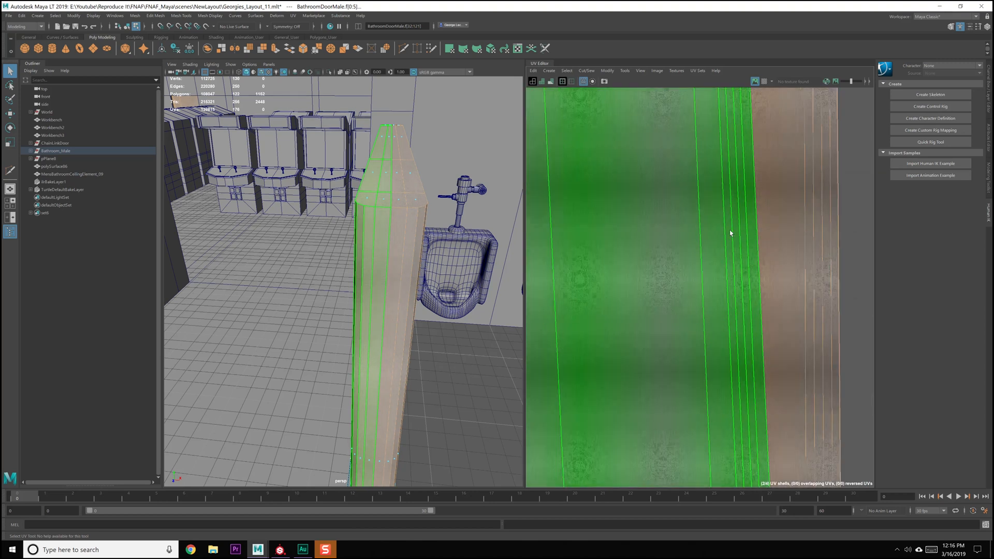
Select the short rounded-corner edges at one upper corner and both lower corners of the two door shells
{"action": "left_click_drag", "start_coordinate": [409, 250], "coordinate": [352, 271], "text": "alt"}
{"action": "middle_click_drag", "start_coordinate": [673, 238], "coordinate": [628, 401], "text": "alt"}
{"action": "right_click_drag", "start_coordinate": [738, 235], "coordinate": [745, 213]}
{"action": "left_click", "coordinate": [788, 216]}
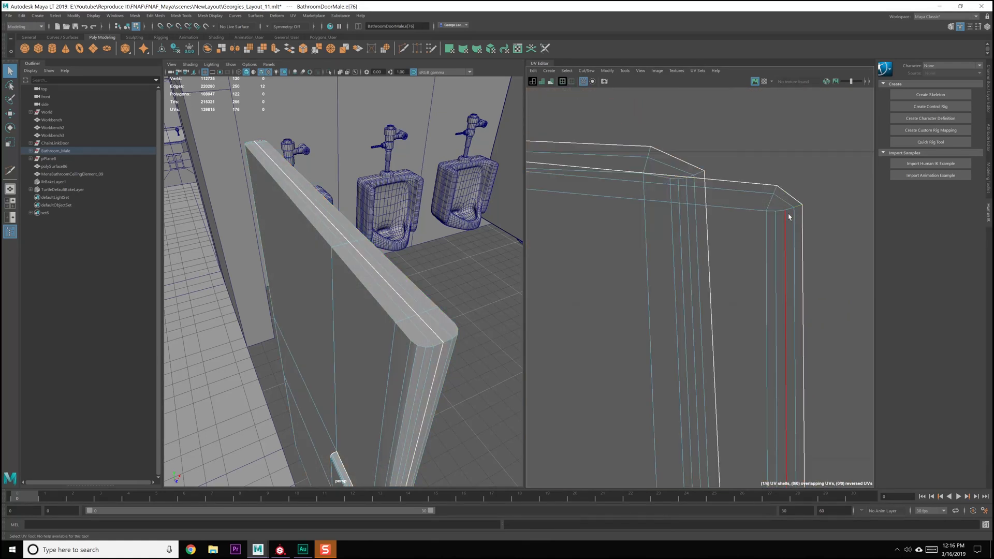
{"action": "double_click", "coordinate": [684, 179], "text": "shift"}
{"action": "scroll", "coordinate": [674, 350], "scroll_direction": "down", "scroll_amount": 4}
{"action": "middle_click_drag", "start_coordinate": [677, 404], "coordinate": [663, 155], "text": "alt"}
{"action": "middle_click_drag", "start_coordinate": [683, 456], "coordinate": [671, 130], "text": "alt"}
{"action": "middle_click_drag", "start_coordinate": [675, 282], "coordinate": [676, 140], "text": "alt"}
{"action": "right_click_drag", "start_coordinate": [675, 199], "coordinate": [730, 446], "text": "alt"}
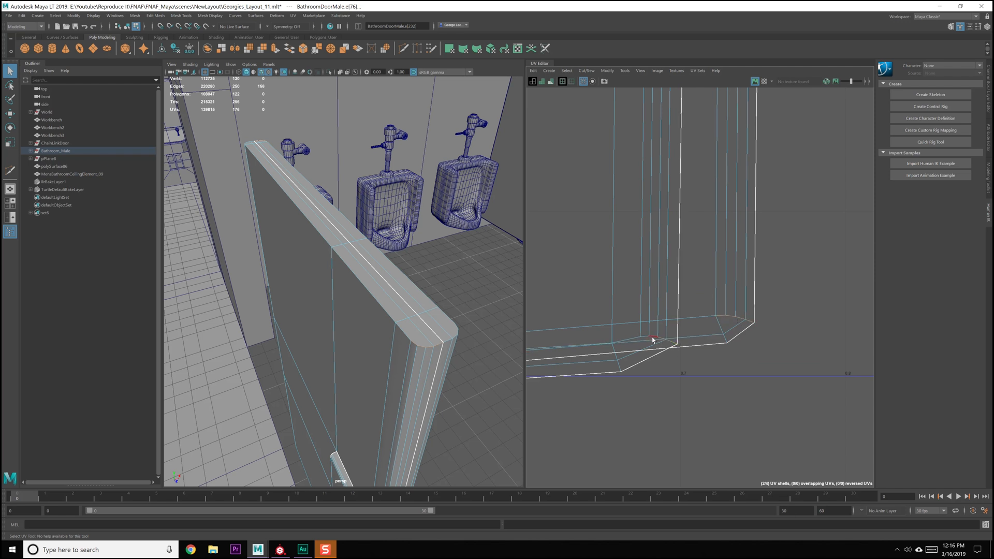
{"action": "middle_click_drag", "start_coordinate": [572, 378], "coordinate": [821, 357], "text": "alt"}
{"action": "middle_click_drag", "start_coordinate": [548, 386], "coordinate": [859, 385], "text": "alt"}
{"action": "middle_click_drag", "start_coordinate": [597, 355], "coordinate": [746, 376], "text": "alt"}
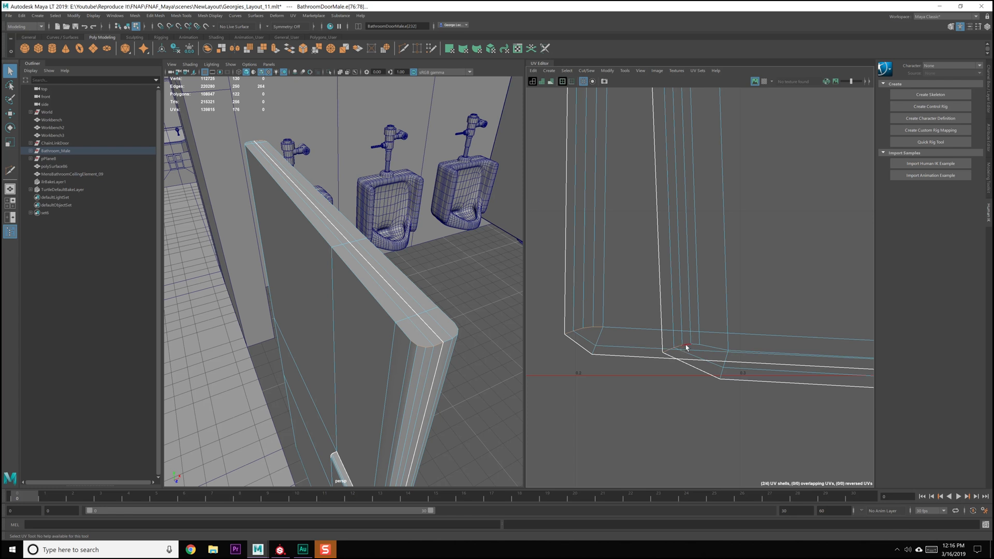
Add the rounded-corner edges at the remaining upper corner of both door shells to the selection and cut them
{"action": "middle_click_drag", "start_coordinate": [685, 221], "coordinate": [719, 394], "text": "alt"}
{"action": "middle_click_drag", "start_coordinate": [680, 196], "coordinate": [689, 404], "text": "alt"}
{"action": "middle_click_drag", "start_coordinate": [684, 201], "coordinate": [689, 409], "text": "alt"}
{"action": "middle_click_drag", "start_coordinate": [688, 207], "coordinate": [687, 383], "text": "alt"}
{"action": "middle_click_drag", "start_coordinate": [689, 181], "coordinate": [686, 393], "text": "alt"}
{"action": "middle_click_drag", "start_coordinate": [684, 192], "coordinate": [684, 425], "text": "alt"}
{"action": "middle_click_drag", "start_coordinate": [707, 132], "coordinate": [709, 275], "text": "alt"}
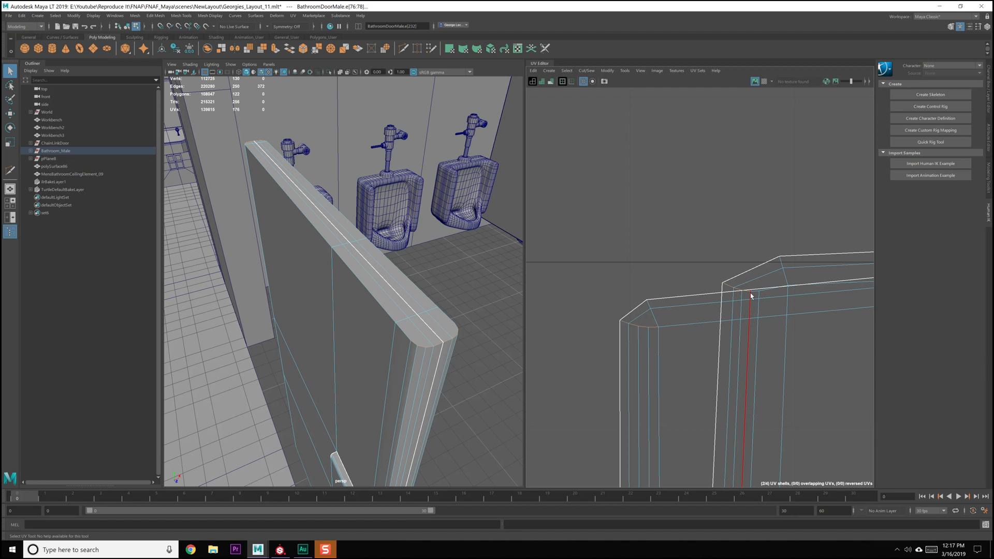
{"action": "middle_click_drag", "start_coordinate": [759, 301], "coordinate": [731, 284], "text": "alt"}
{"action": "mouse_move", "coordinate": [682, 219]}
{"action": "right_mouse_down", "text": "shift"}
{"action": "mouse_move", "coordinate": [666, 232]}
{"action": "mouse_move", "coordinate": [695, 224]}
{"action": "right_mouse_up", "text": "shift"}
Select both door half shells and unfold them along the corner cuts
{"action": "scroll", "coordinate": [678, 284], "scroll_direction": "down", "scroll_amount": 4}
{"action": "scroll", "coordinate": [686, 304], "scroll_direction": "down", "scroll_amount": 6}
{"action": "left_click_drag", "start_coordinate": [694, 224], "coordinate": [710, 249]}
{"action": "right_click_drag", "start_coordinate": [725, 270], "coordinate": [632, 269], "text": "shift"}
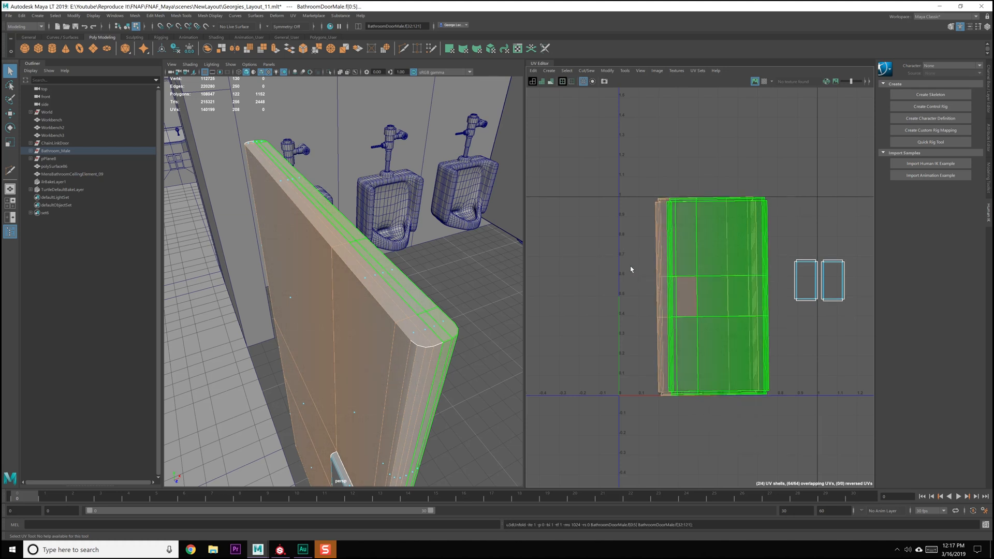
Examine the corners and borders of the unfolded door half shells in the UV layout
{"action": "scroll", "coordinate": [679, 287], "scroll_direction": "up", "scroll_amount": 3}
{"action": "scroll", "coordinate": [679, 287], "scroll_direction": "up", "scroll_amount": 2}
{"action": "middle_click_drag", "start_coordinate": [679, 287], "coordinate": [656, 300], "text": "alt"}
{"action": "right_click_drag", "start_coordinate": [694, 222], "coordinate": [684, 336], "text": "shift"}
{"action": "left_click", "coordinate": [708, 155]}
{"action": "scroll", "coordinate": [705, 238], "scroll_direction": "up", "scroll_amount": 4}
{"action": "middle_click_drag", "start_coordinate": [708, 234], "coordinate": [639, 335], "text": "alt"}
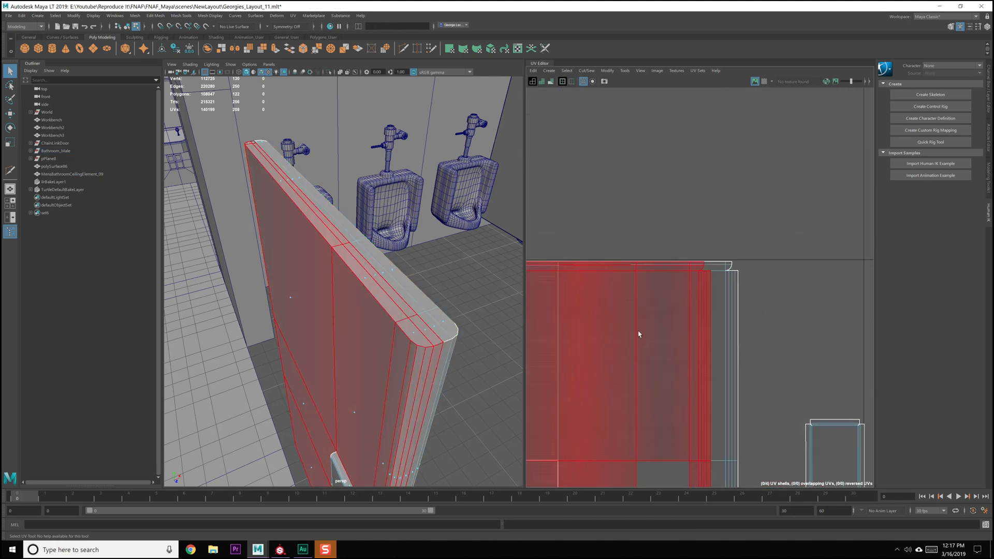
{"action": "scroll", "coordinate": [683, 330], "scroll_direction": "up", "scroll_amount": 7}
{"action": "scroll", "coordinate": [684, 331], "scroll_direction": "up", "scroll_amount": 3}
{"action": "middle_click_drag", "start_coordinate": [757, 235], "coordinate": [701, 291], "text": "alt"}
{"action": "scroll", "coordinate": [696, 340], "scroll_direction": "down", "scroll_amount": 4}
{"action": "scroll", "coordinate": [695, 326], "scroll_direction": "down", "scroll_amount": 3}
{"action": "middle_click_drag", "start_coordinate": [694, 326], "coordinate": [728, 254], "text": "alt"}
{"action": "scroll", "coordinate": [728, 254], "scroll_direction": "up", "scroll_amount": 3}
{"action": "middle_click_drag", "start_coordinate": [603, 329], "coordinate": [626, 218], "text": "alt"}
{"action": "middle_click_drag", "start_coordinate": [853, 297], "coordinate": [557, 343], "text": "alt"}
{"action": "scroll", "coordinate": [661, 350], "scroll_direction": "down", "scroll_amount": 8}
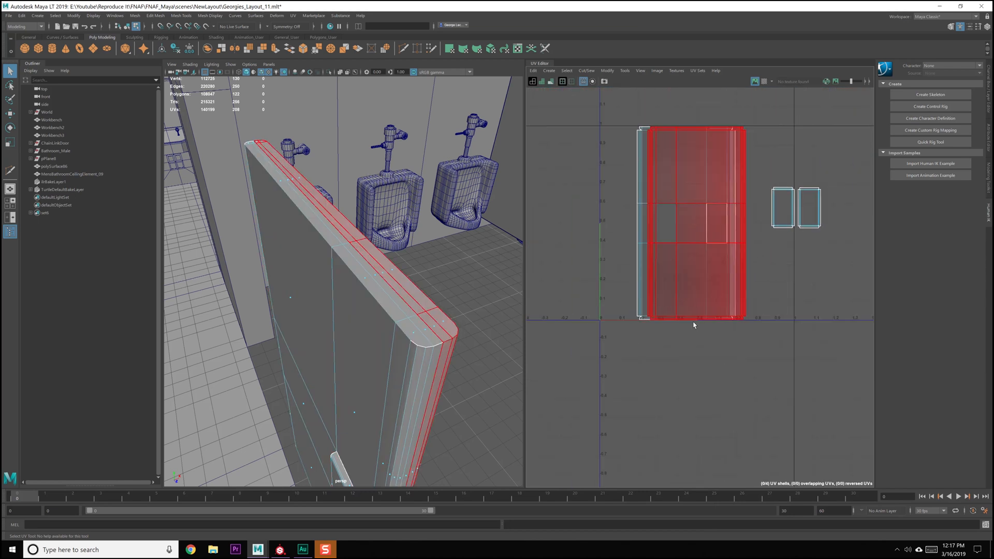
{"action": "scroll", "coordinate": [695, 325], "scroll_direction": "down", "scroll_amount": 1}
{"action": "middle_click_drag", "start_coordinate": [694, 326], "coordinate": [611, 408], "text": "alt"}
Select all door and push plate shells and apply Layout UVs through its options dialog
{"action": "right_click_drag", "start_coordinate": [686, 302], "coordinate": [661, 293]}
{"action": "left_click_drag", "start_coordinate": [636, 254], "coordinate": [768, 378]}
{"action": "right_click", "coordinate": [690, 222], "text": "shift"}
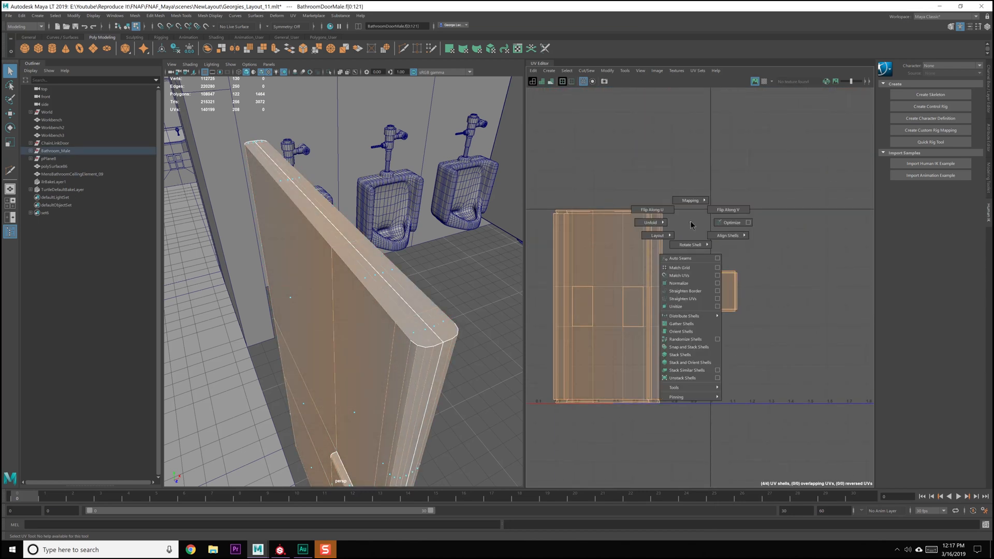
{"action": "mouse_move", "coordinate": [657, 235]}
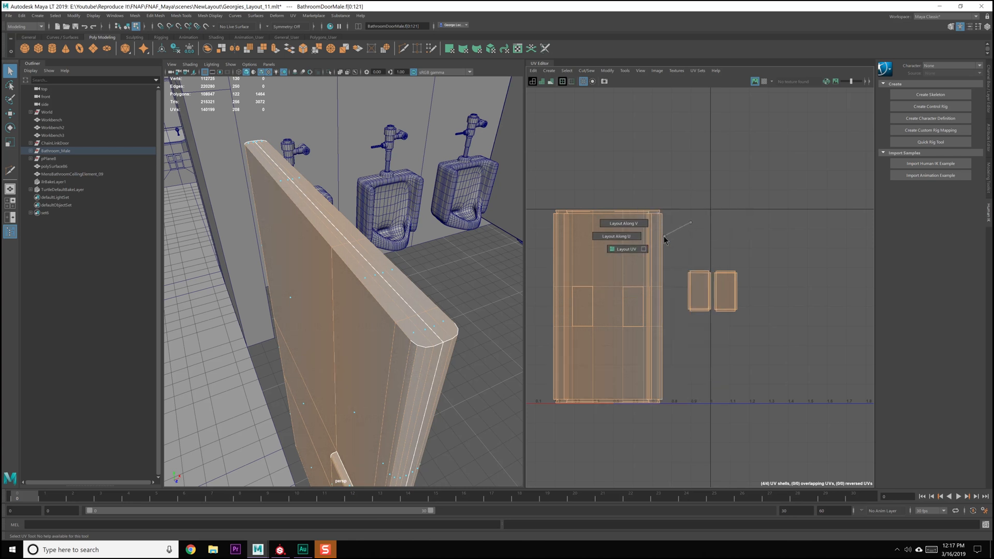
{"action": "left_click", "coordinate": [646, 251]}
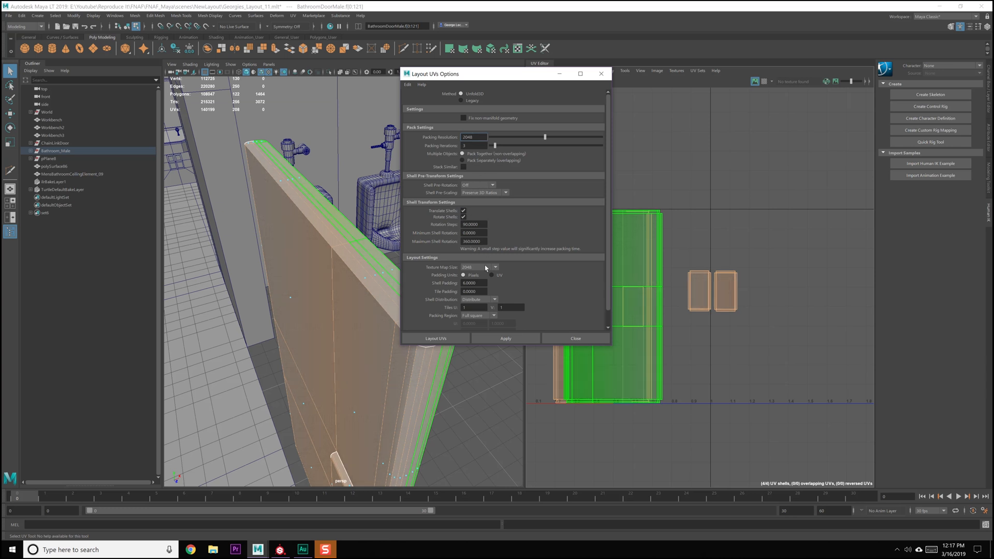
{"action": "scroll", "coordinate": [506, 210], "scroll_direction": "down", "scroll_amount": 1}
{"action": "left_click", "coordinate": [505, 339]}
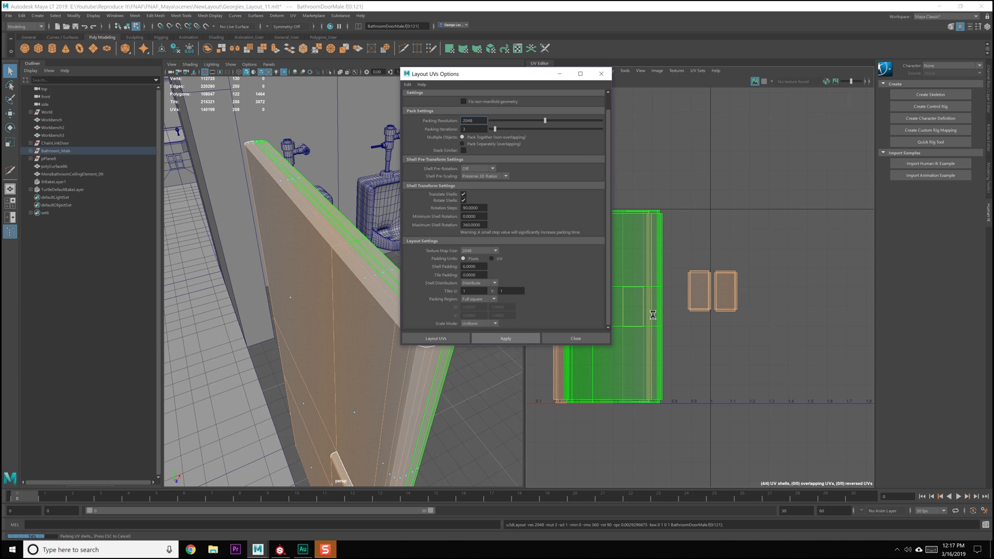
{"action": "scroll", "coordinate": [647, 348], "scroll_direction": "down", "scroll_amount": 1}
{"action": "middle_click_drag", "start_coordinate": [641, 340], "coordinate": [703, 327], "text": "alt"}
{"action": "right_click_drag", "start_coordinate": [702, 327], "coordinate": [667, 311]}
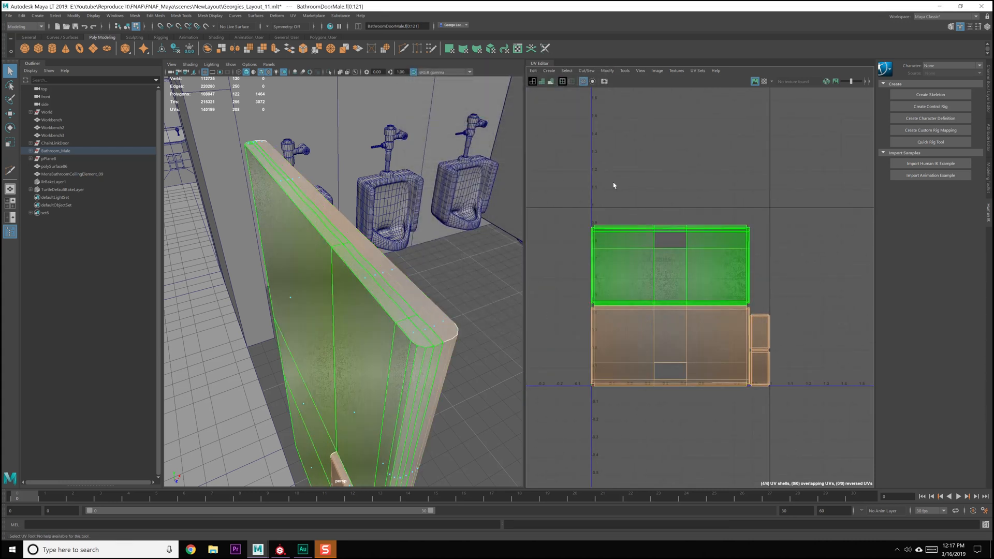
Rotate all the laid-out UV shells together so the door halves stand upright
{"action": "left_click_drag", "start_coordinate": [613, 182], "coordinate": [784, 366]}
{"action": "right_click_drag", "start_coordinate": [708, 271], "coordinate": [651, 288], "text": "shift"}
{"action": "left_click", "coordinate": [804, 311]}
{"action": "left_click", "coordinate": [804, 311]}
Move all UV shells up together along V until they fit within the 0 to 1 UV space
{"action": "left_click_drag", "start_coordinate": [597, 152], "coordinate": [757, 393]}
{"action": "scroll", "coordinate": [756, 394], "scroll_direction": "up", "scroll_amount": 2}
{"action": "key", "text": "w"}
{"action": "middle_click_drag", "start_coordinate": [696, 297], "coordinate": [711, 319], "text": "alt"}
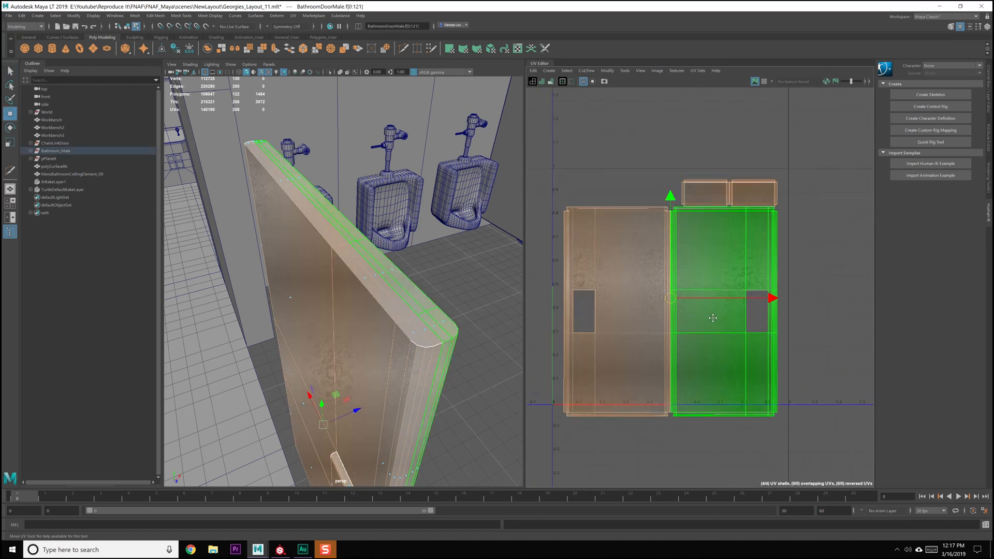
{"action": "left_click_drag", "start_coordinate": [669, 199], "coordinate": [669, 189]}
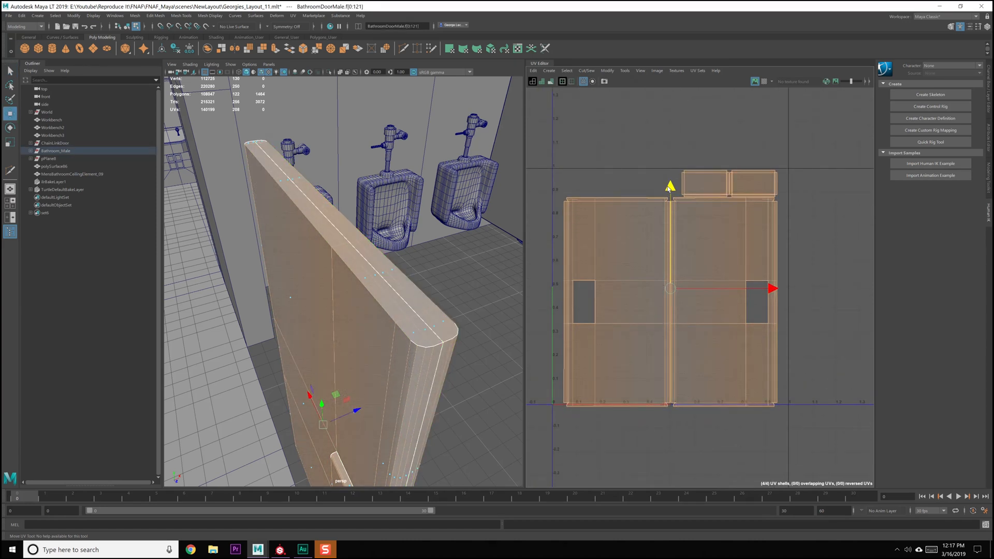
Examine the gaps between the door and push plate shells and their clearance from the UV space borders
{"action": "scroll", "coordinate": [670, 330], "scroll_direction": "up", "scroll_amount": 1}
{"action": "scroll", "coordinate": [671, 330], "scroll_direction": "up", "scroll_amount": 2}
{"action": "middle_click_drag", "start_coordinate": [671, 329], "coordinate": [688, 271], "text": "alt"}
{"action": "scroll", "coordinate": [688, 271], "scroll_direction": "up", "scroll_amount": 3}
{"action": "middle_click_drag", "start_coordinate": [680, 203], "coordinate": [732, 357], "text": "alt"}
{"action": "middle_click_drag", "start_coordinate": [803, 216], "coordinate": [736, 342], "text": "alt"}
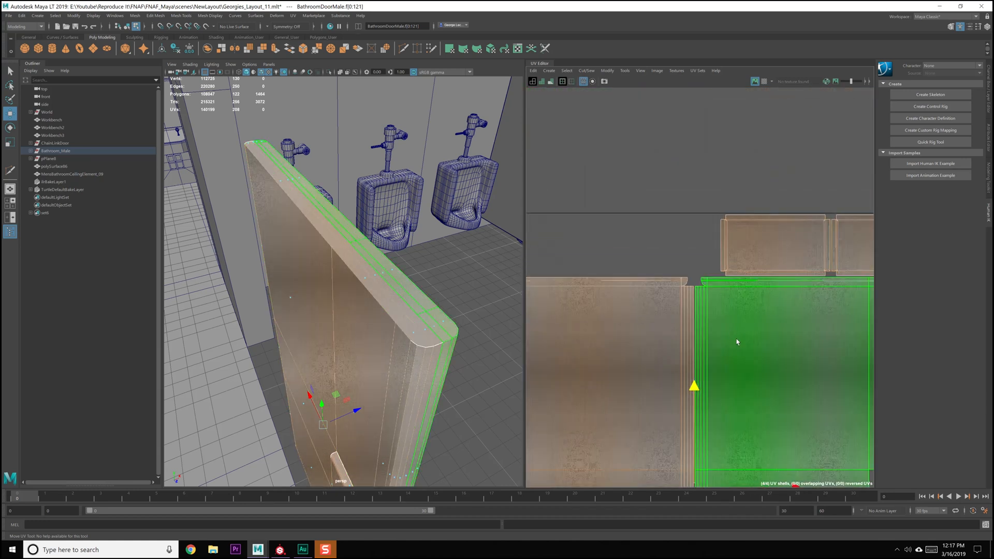
{"action": "scroll", "coordinate": [737, 342], "scroll_direction": "up", "scroll_amount": 2}
{"action": "middle_click_drag", "start_coordinate": [680, 435], "coordinate": [751, 130], "text": "alt"}
{"action": "middle_click_drag", "start_coordinate": [741, 267], "coordinate": [744, 224], "text": "alt"}
{"action": "right_click_drag", "start_coordinate": [744, 224], "coordinate": [786, 465], "text": "alt"}
{"action": "right_click_drag", "start_coordinate": [795, 388], "coordinate": [761, 150], "text": "alt"}
{"action": "right_click_drag", "start_coordinate": [787, 305], "coordinate": [791, 149], "text": "alt"}
{"action": "middle_click_drag", "start_coordinate": [792, 152], "coordinate": [694, 265], "text": "alt"}
Re-run Layout UVs on all door and push plate shells with shell rotation turned off
{"action": "right_click_drag", "start_coordinate": [708, 255], "coordinate": [682, 245]}
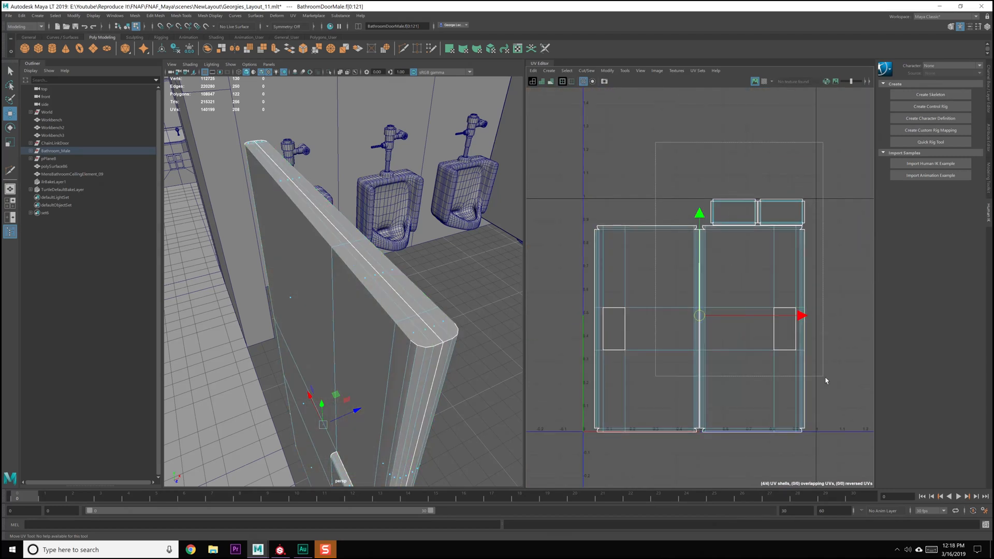
{"action": "left_click", "coordinate": [755, 259]}
{"action": "right_click_drag", "start_coordinate": [755, 260], "coordinate": [715, 283], "text": "shift"}
{"action": "left_click", "coordinate": [463, 217]}
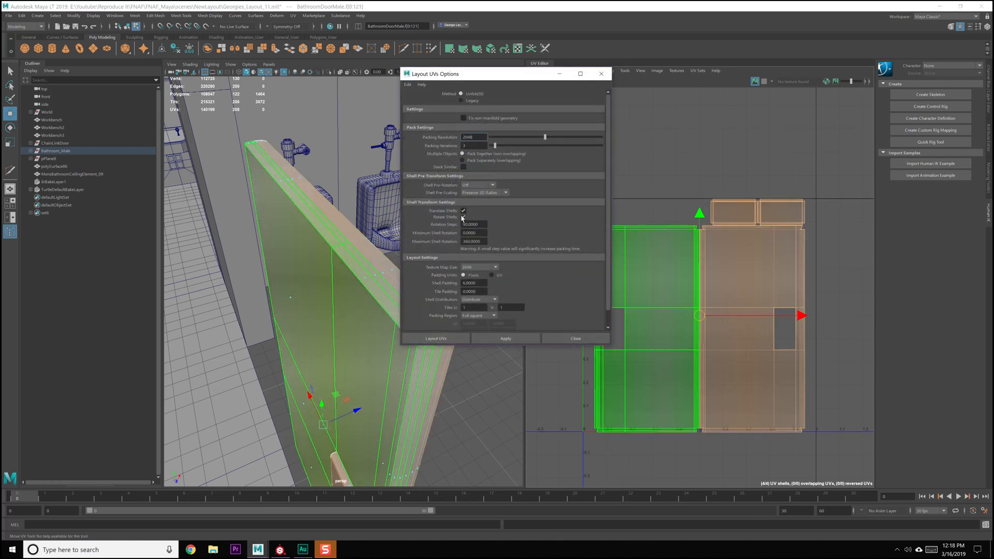
{"action": "left_click", "coordinate": [507, 338]}
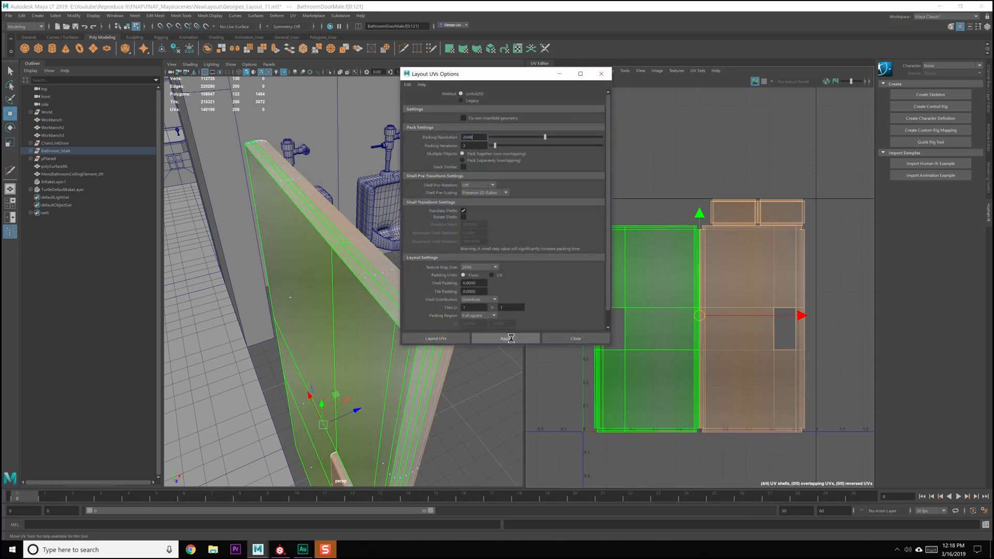
{"action": "left_click", "coordinate": [545, 337]}
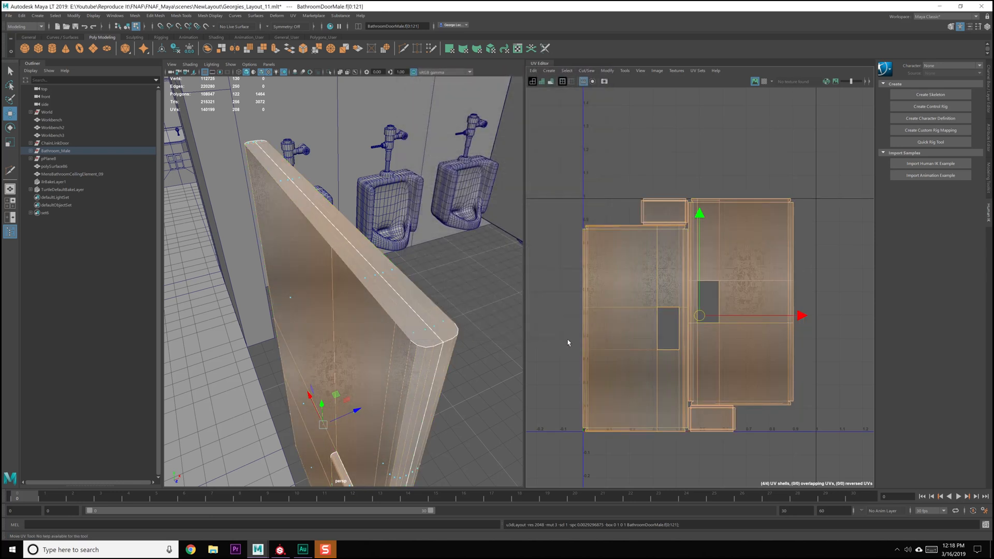
{"action": "left_click", "coordinate": [637, 205]}
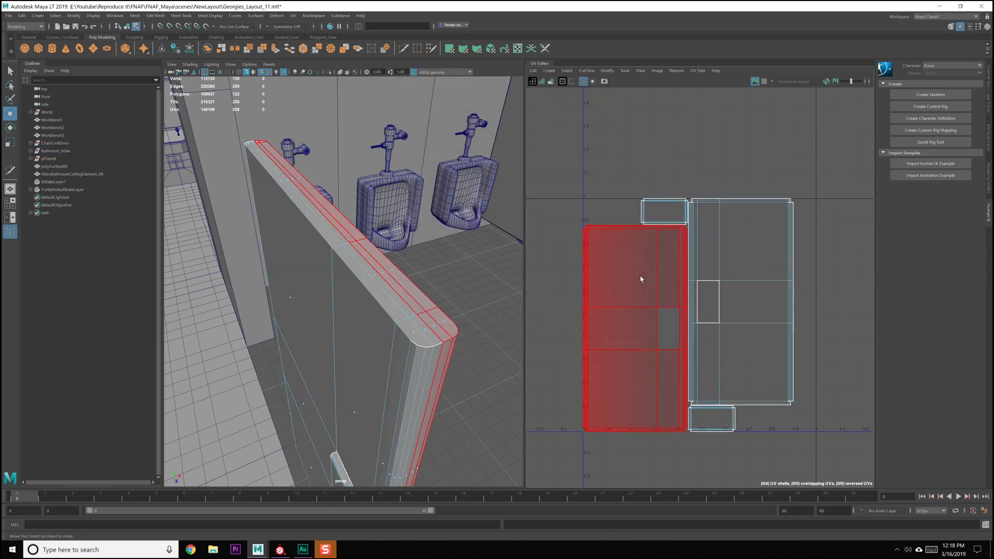
Return to object selection with the bathroom door selected and start exporting the selection
{"action": "scroll", "coordinate": [647, 275], "scroll_direction": "down", "scroll_amount": 3}
{"action": "scroll", "coordinate": [436, 266], "scroll_direction": "down", "scroll_amount": 6}
{"action": "left_click_drag", "start_coordinate": [447, 275], "coordinate": [387, 307], "text": "alt"}
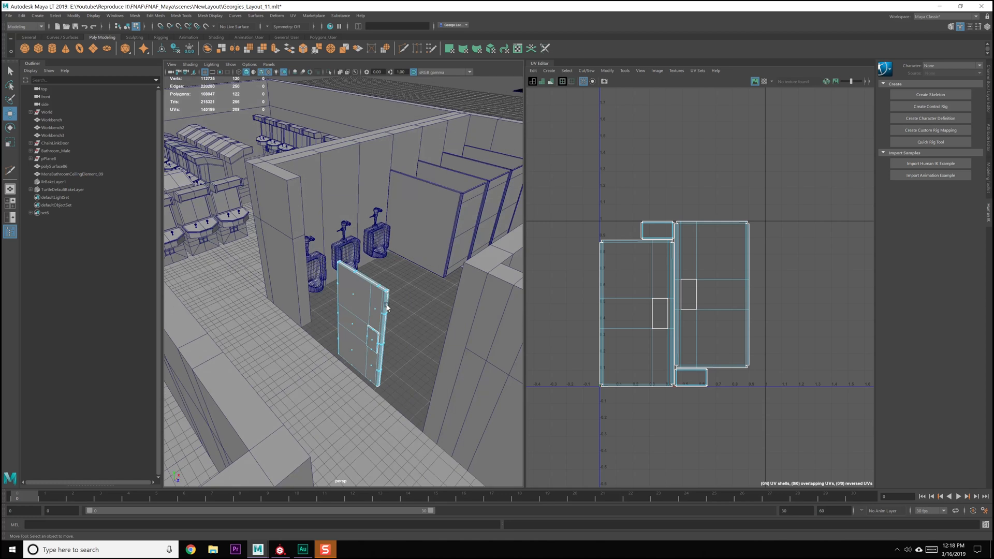
{"action": "key", "text": "F8"}
{"action": "key", "text": "q"}
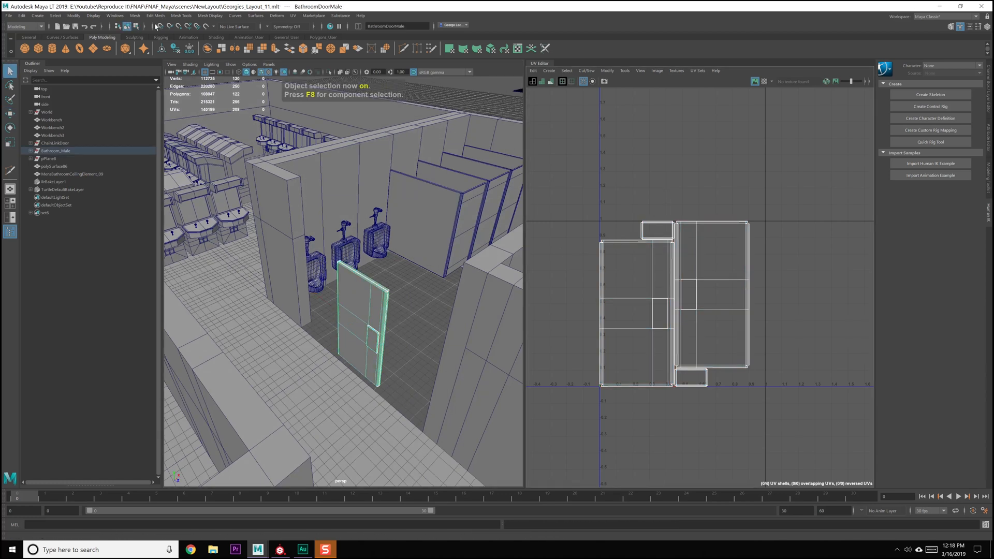
{"action": "left_click", "coordinate": [8, 15]}
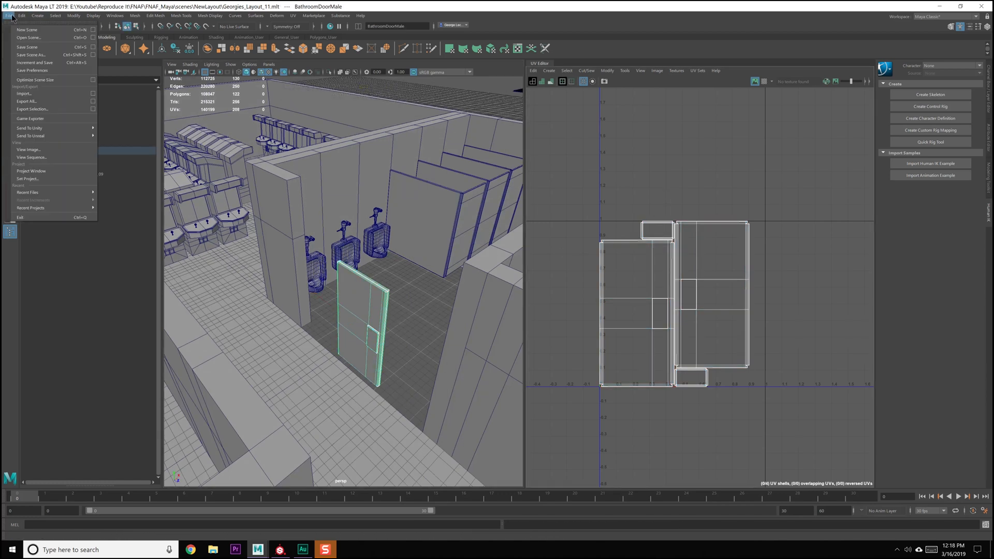
{"action": "left_click", "coordinate": [51, 110]}
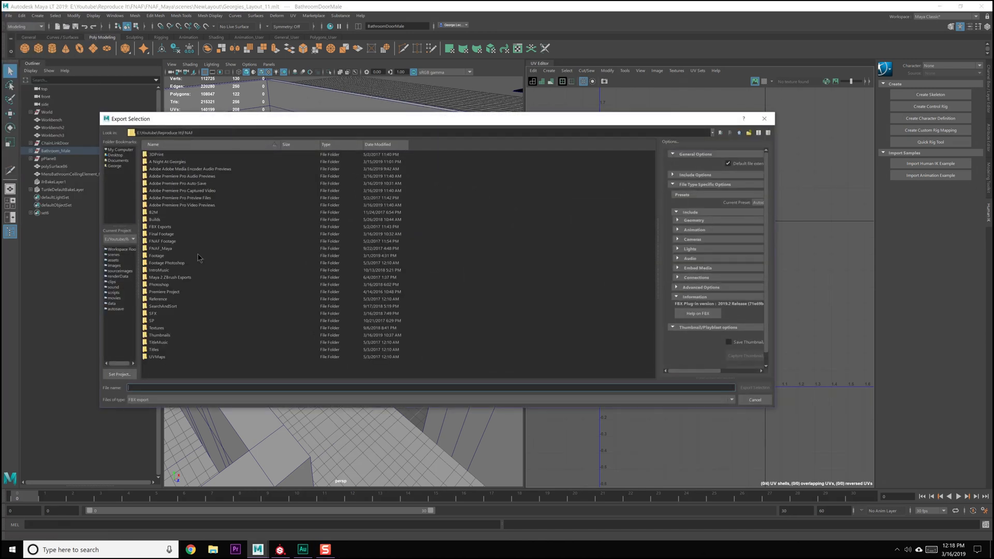
Create a new folder called BathroomDoor inside the SP project's Textures folder
{"action": "double_click", "coordinate": [153, 321]}
{"action": "double_click", "coordinate": [172, 169]}
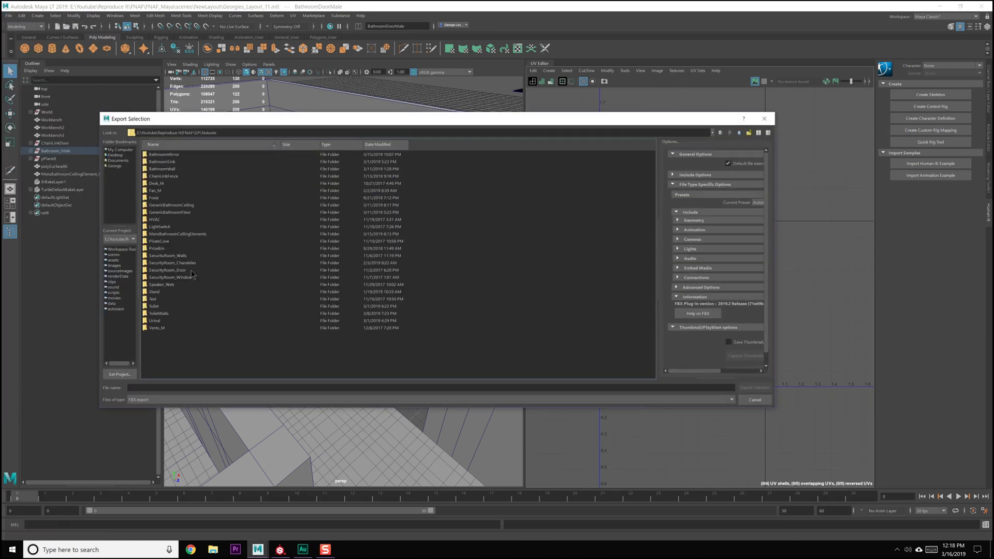
{"action": "left_click", "coordinate": [186, 388]}
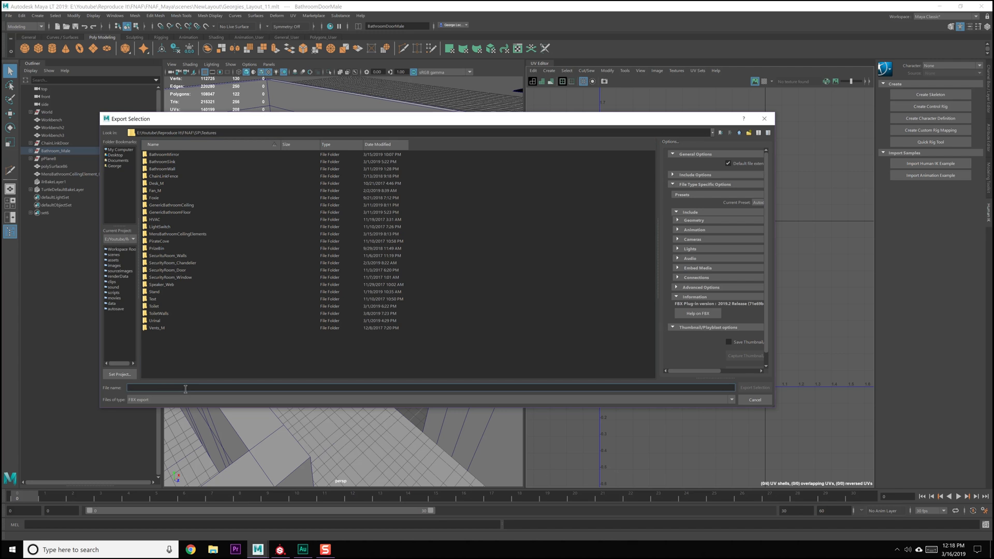
{"action": "left_click", "coordinate": [749, 133]}
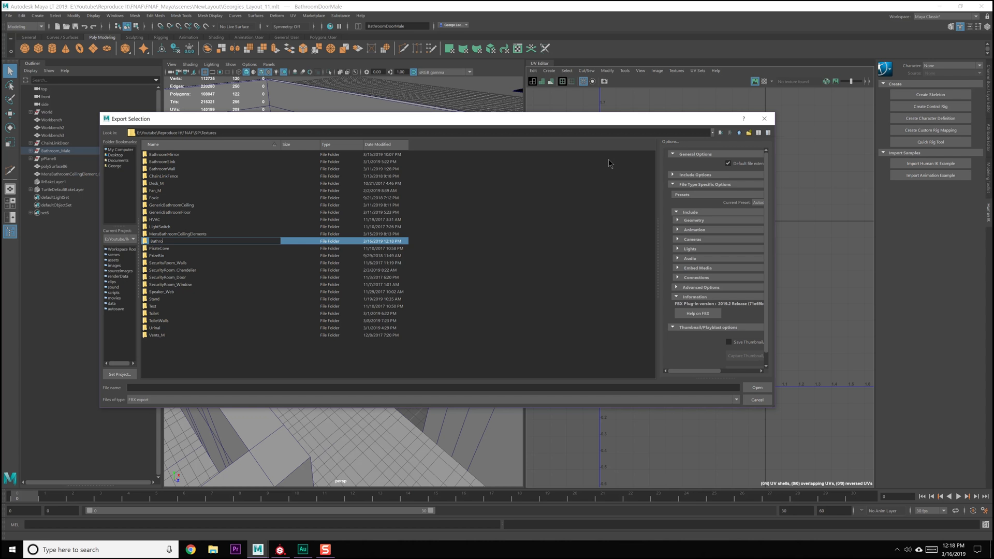
{"action": "type", "text": "BathroomDoor"}
{"action": "key", "text": "Return"}
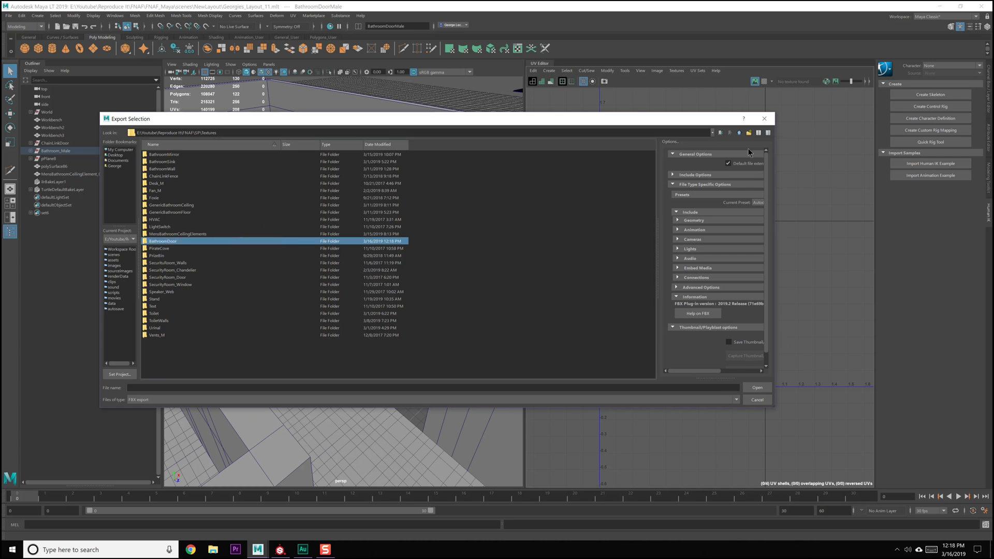
Export the selected door as an FBX file called BathroomDoorMale into the SP FBX Imports folder
{"action": "left_click", "coordinate": [740, 133]}
{"action": "double_click", "coordinate": [161, 154]}
{"action": "left_click", "coordinate": [166, 387]}
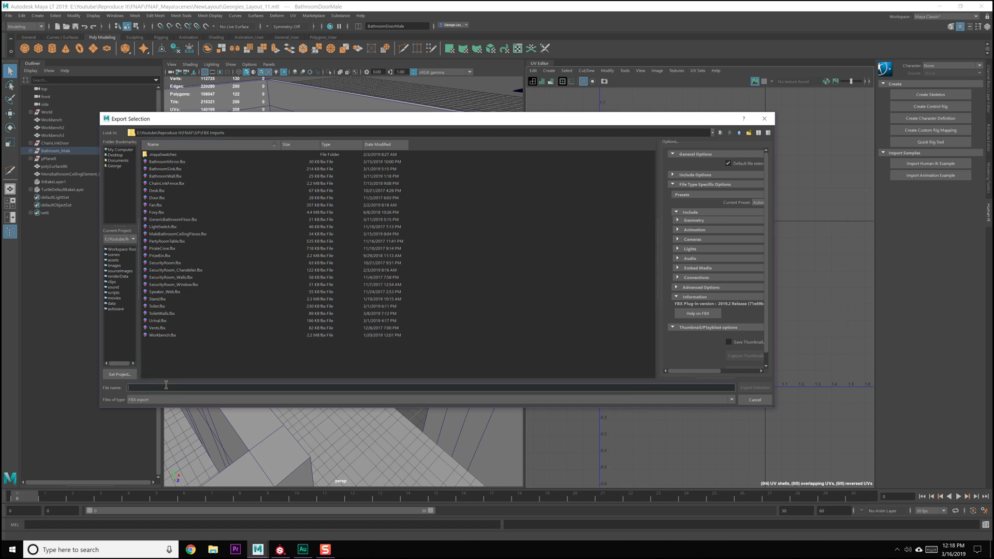
{"action": "type", "text": "Bathroom"}
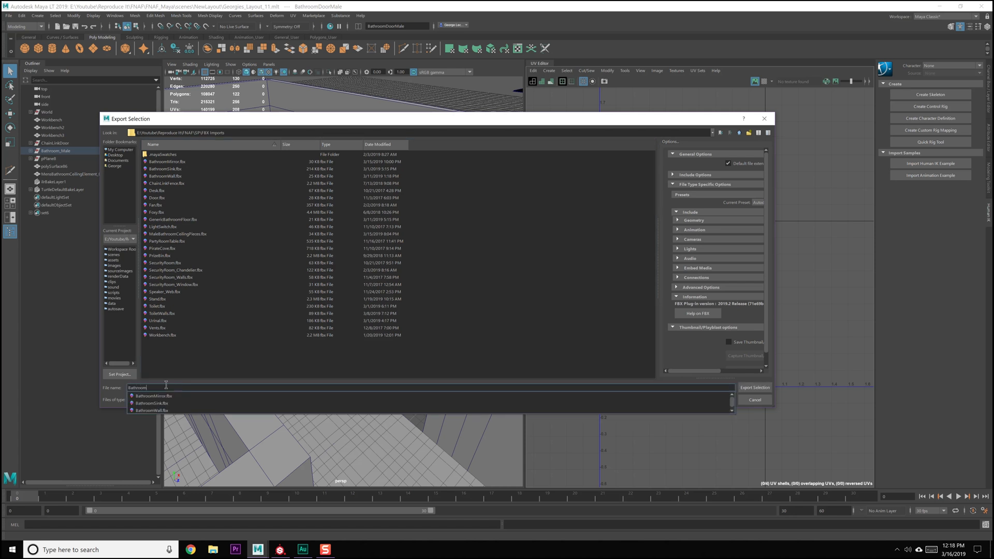
{"action": "type", "text": "DoorMale"}
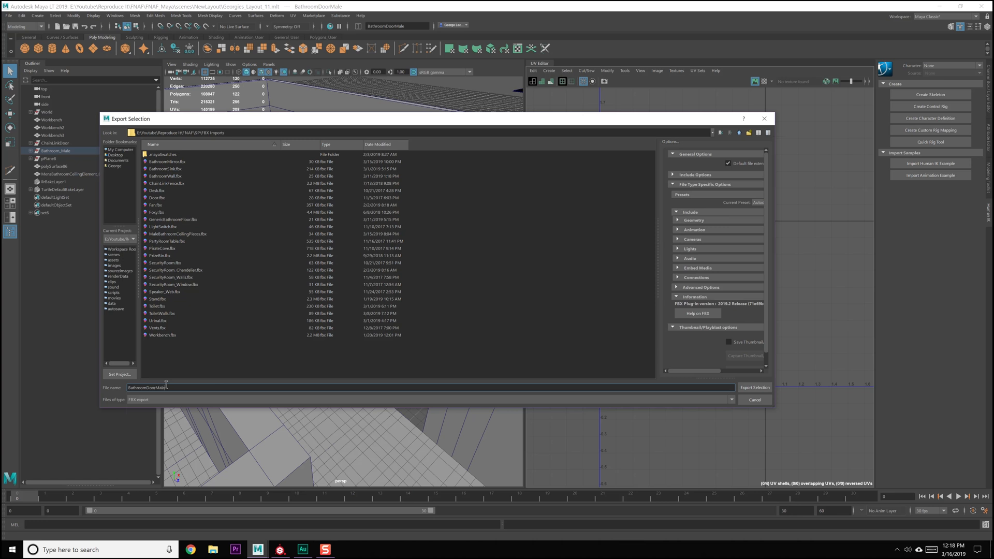
{"action": "key", "text": "Return"}
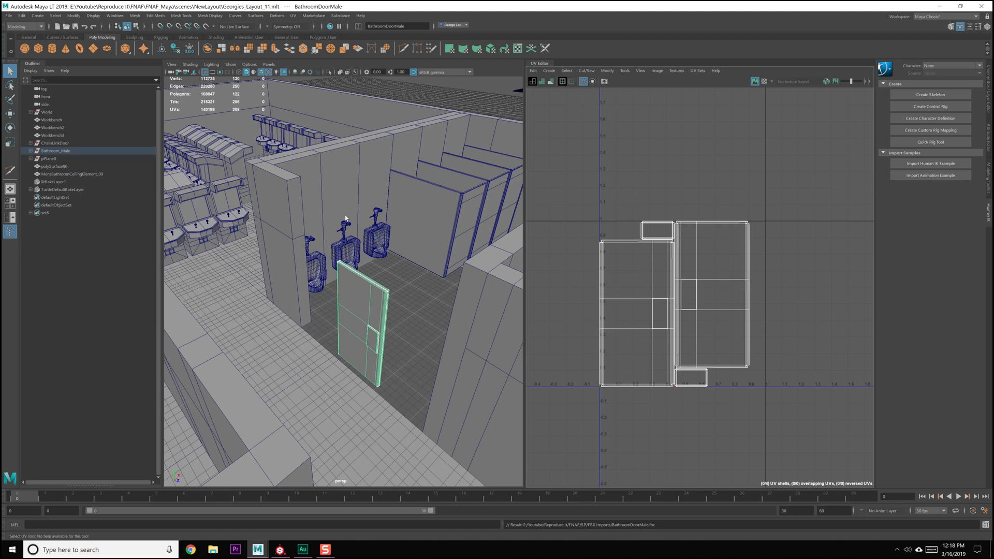
{"action": "left_click", "coordinate": [361, 297]}
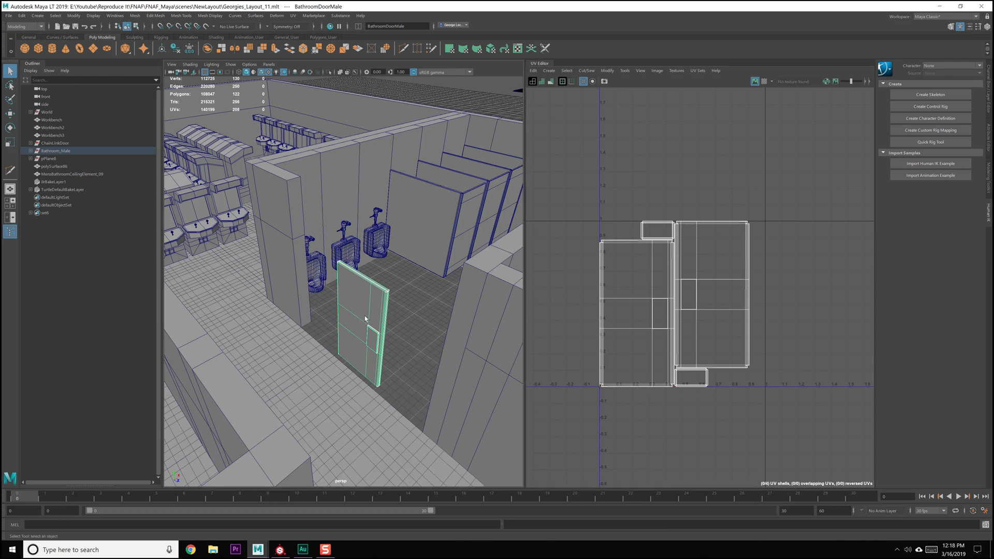
{"action": "left_click", "coordinate": [9, 16]}
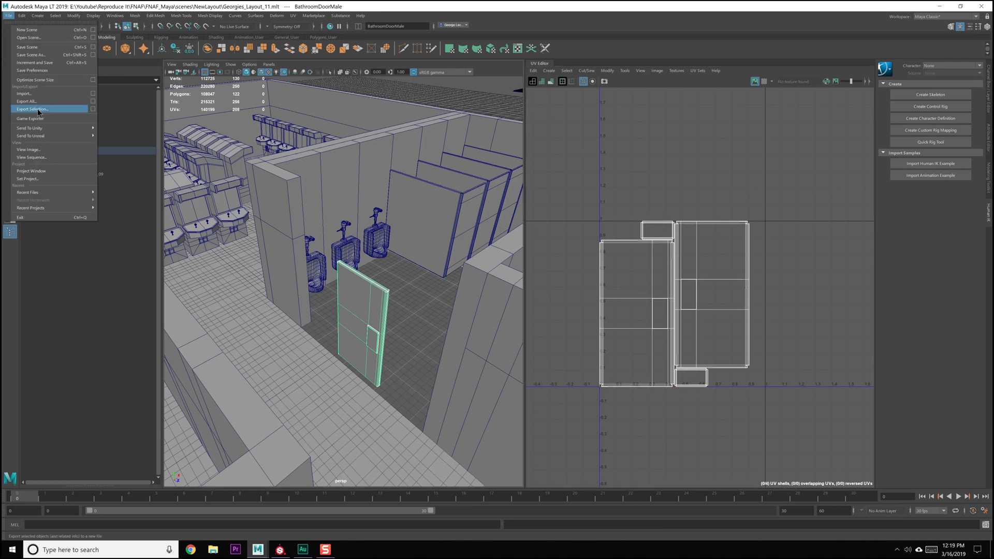
{"action": "left_click", "coordinate": [38, 109]}
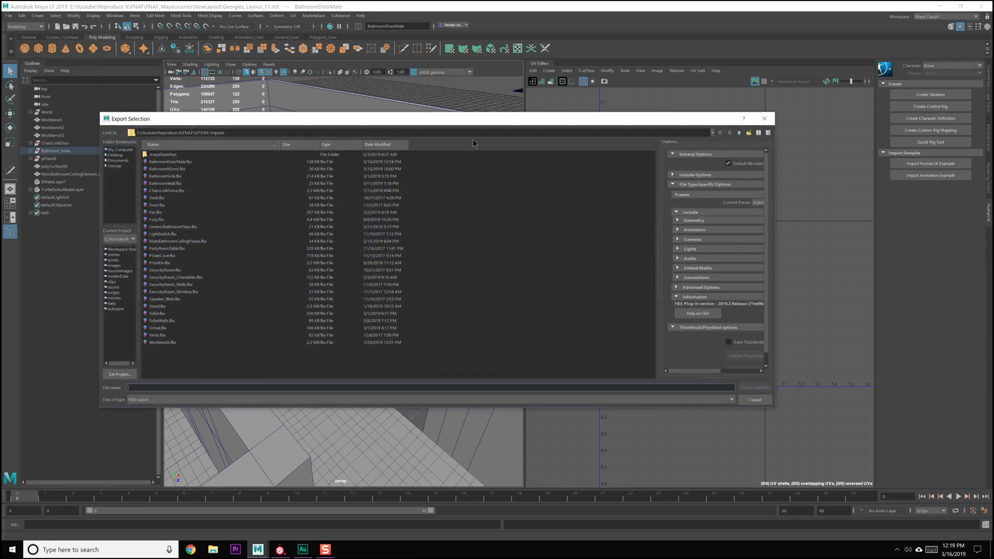
{"action": "left_click", "coordinate": [745, 134]}
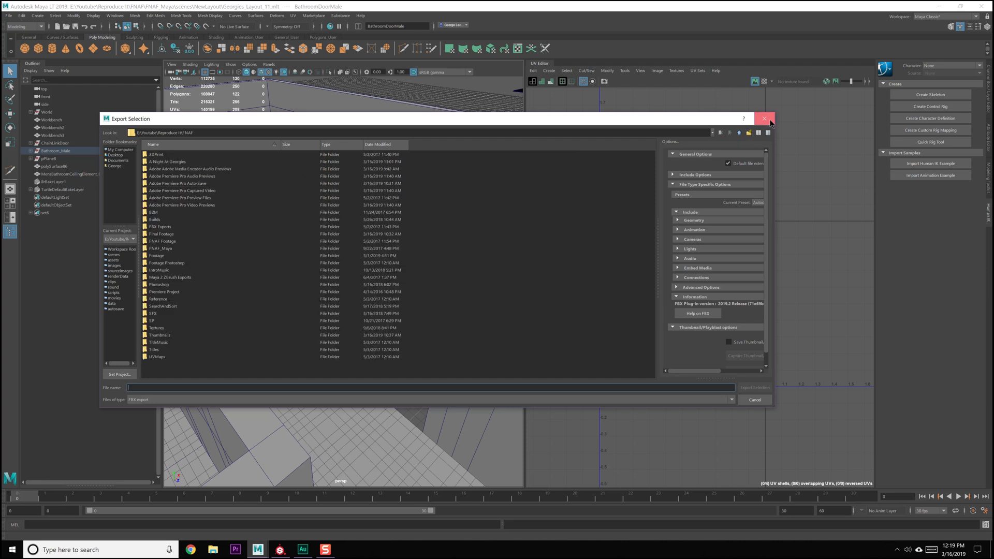
{"action": "left_click", "coordinate": [764, 118]}
Switch to Substance Painter and create a PBR - Metallic Roughness project from BathroomDoorMale.fbx at 2048 document resolution
{"action": "left_click", "coordinate": [327, 551]}
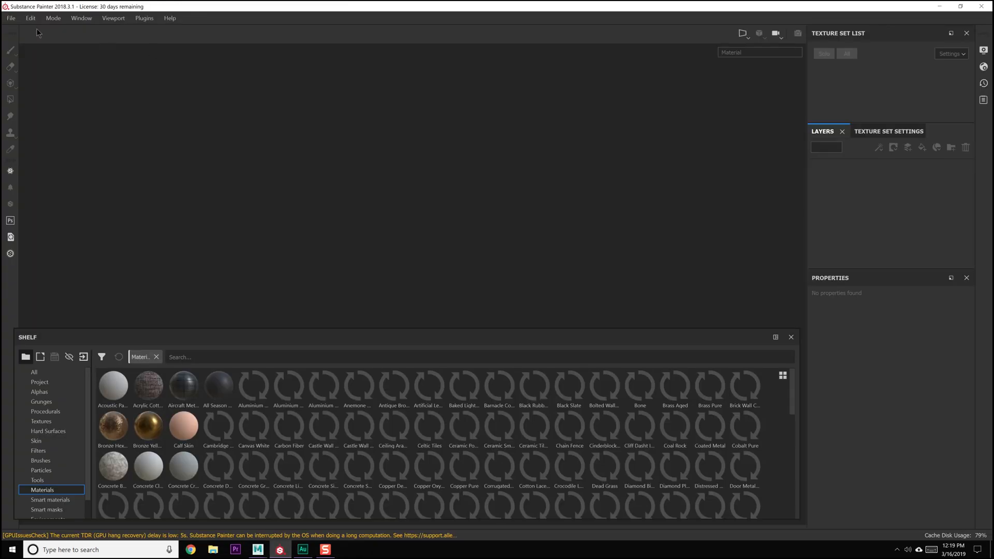
{"action": "key", "text": "ctrl+n"}
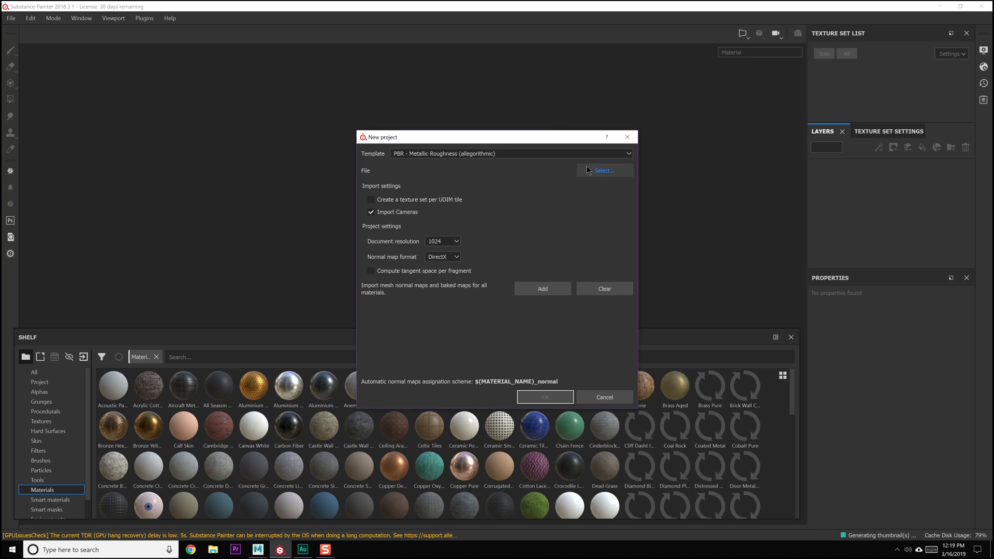
{"action": "left_click", "coordinate": [592, 171]}
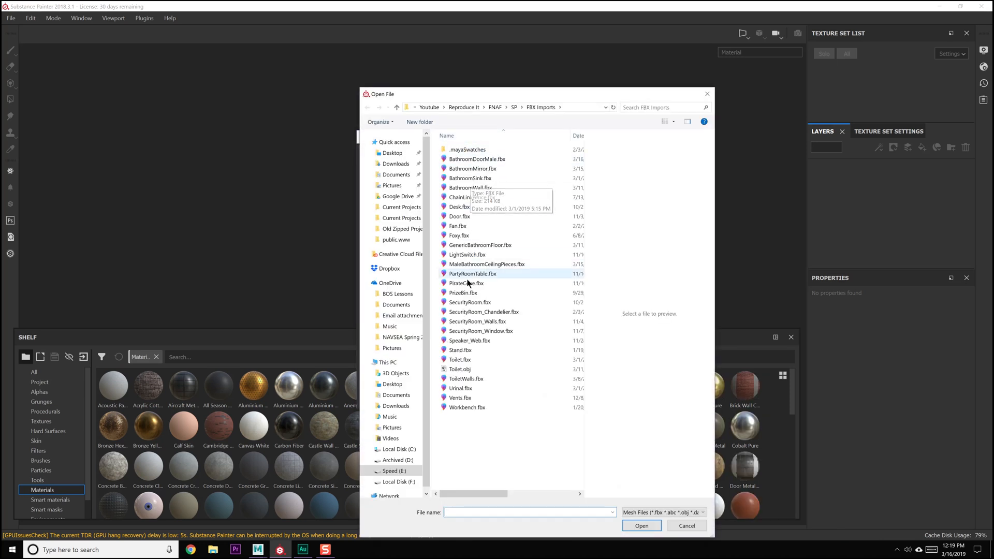
{"action": "double_click", "coordinate": [465, 275]}
{"action": "left_click", "coordinate": [447, 242]}
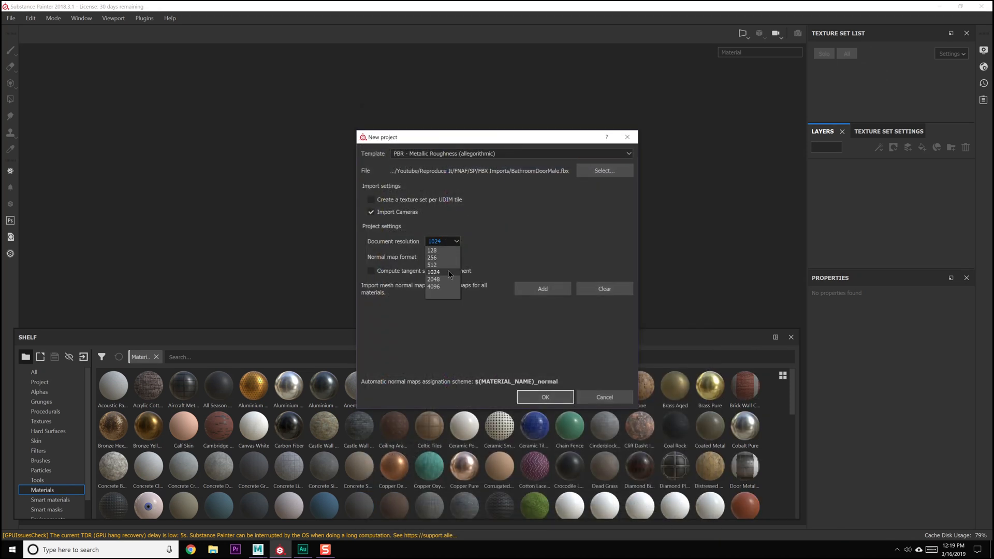
{"action": "left_click", "coordinate": [448, 272]}
{"action": "left_click", "coordinate": [545, 397]}
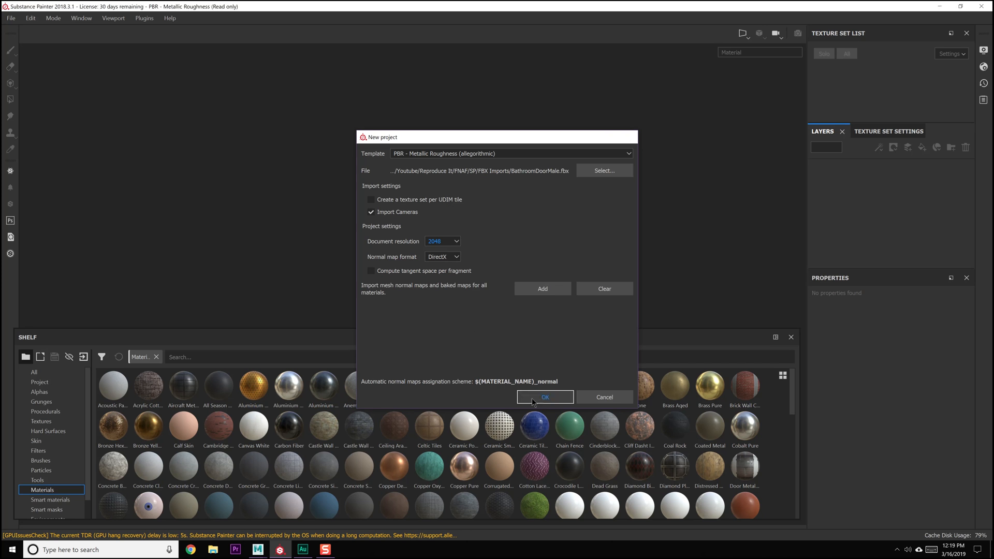
{"action": "mouse_move", "coordinate": [515, 278]}
{"action": "left_mouse_down", "text": "alt"}
{"action": "mouse_move", "coordinate": [508, 237]}
{"action": "mouse_move", "coordinate": [481, 268]}
{"action": "mouse_move", "coordinate": [464, 197]}
{"action": "mouse_move", "coordinate": [503, 227]}
{"action": "mouse_move", "coordinate": [495, 221]}
{"action": "left_mouse_up", "text": "alt"}
Switch back to Maya LT and save the scene with the bathroom door in place
{"action": "left_click", "coordinate": [258, 550]}
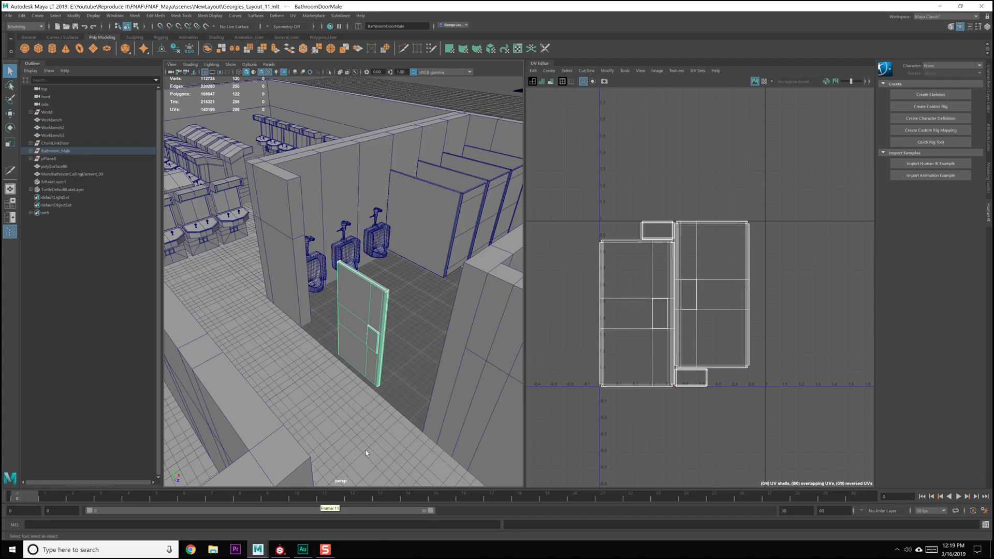
{"action": "double_click", "coordinate": [369, 344]}
{"action": "double_click", "coordinate": [402, 321]}
{"action": "left_click", "coordinate": [402, 321]}
{"action": "left_click", "coordinate": [369, 321]}
{"action": "scroll", "coordinate": [370, 325], "scroll_direction": "down", "scroll_amount": 5}
{"action": "scroll", "coordinate": [370, 325], "scroll_direction": "down", "scroll_amount": 6}
{"action": "scroll", "coordinate": [370, 325], "scroll_direction": "up", "scroll_amount": 6}
{"action": "key", "text": "ctrl+s"}
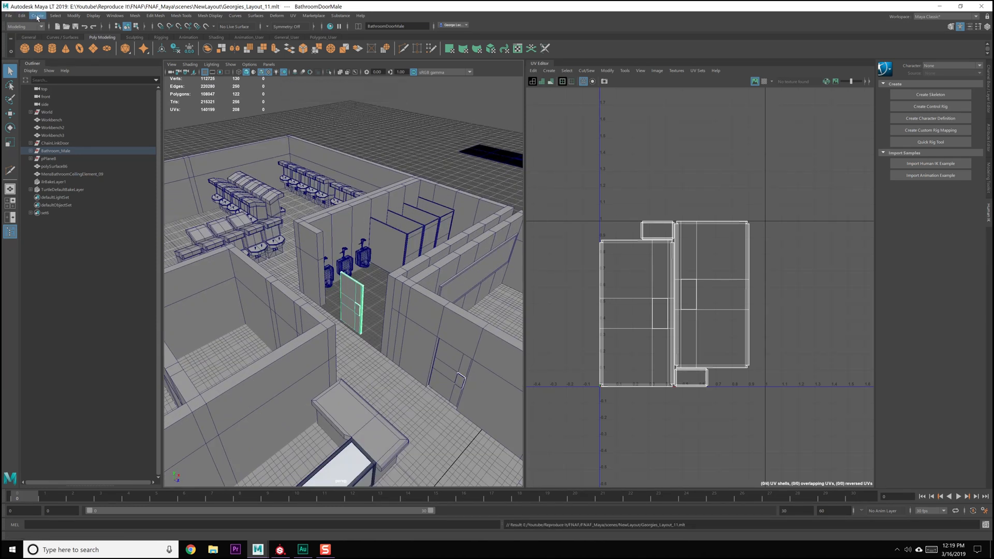
Delete the construction history of the selected bathroom door
{"action": "left_click", "coordinate": [75, 16]}
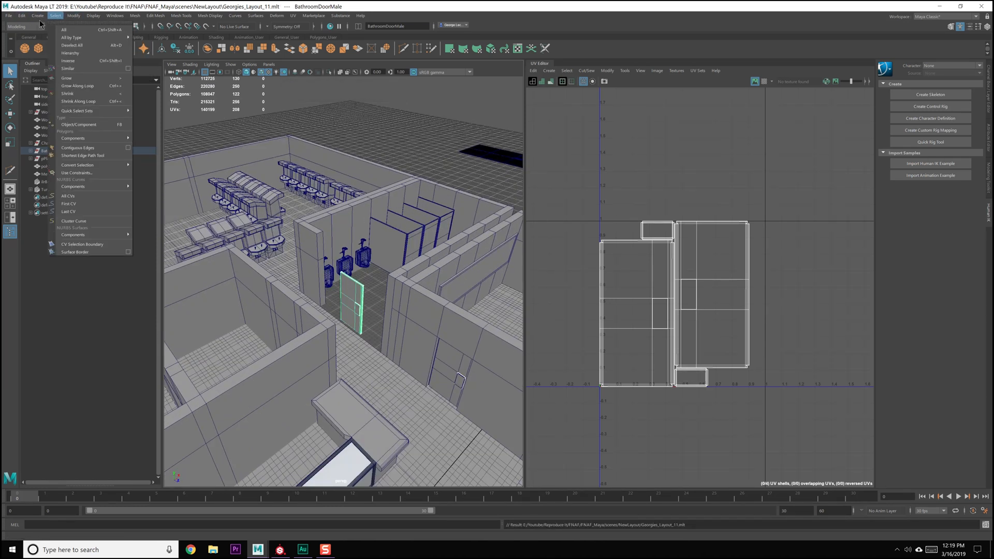
{"action": "mouse_move", "coordinate": [21, 17]}
{"action": "mouse_move", "coordinate": [87, 108]}
{"action": "left_click", "coordinate": [144, 115]}
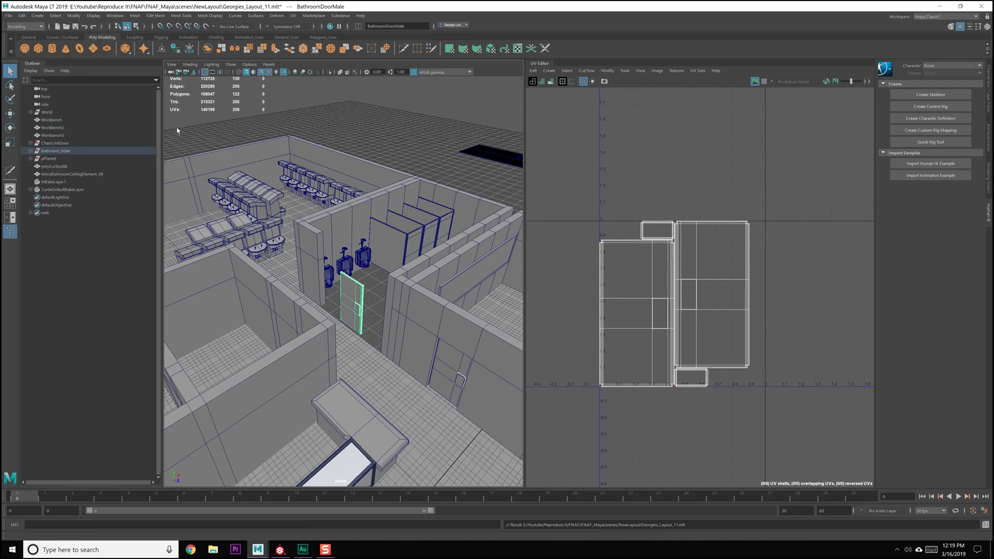
Show the Channel Box with the selected door's transform values
{"action": "left_click", "coordinate": [978, 28]}
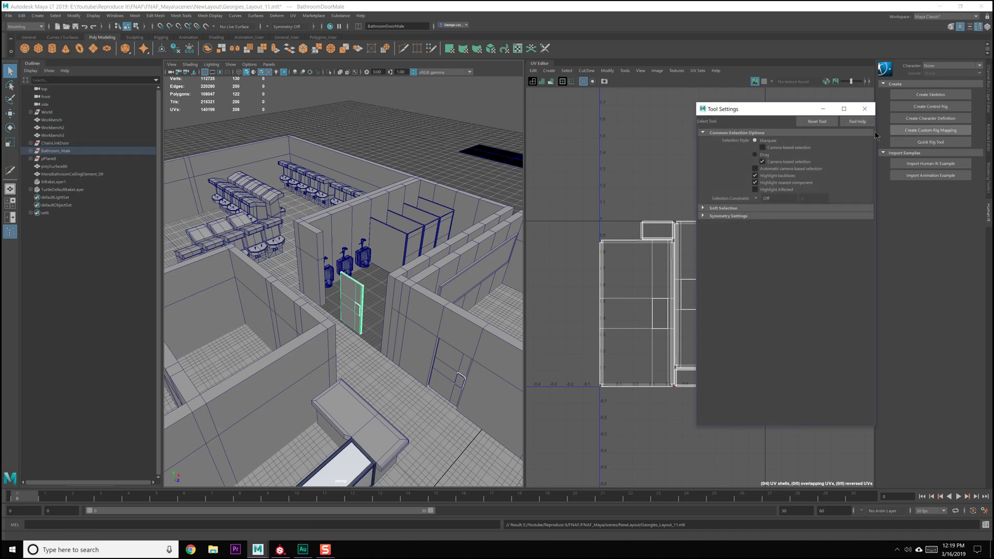
{"action": "left_click", "coordinate": [978, 28]}
{"action": "left_click", "coordinate": [987, 26]}
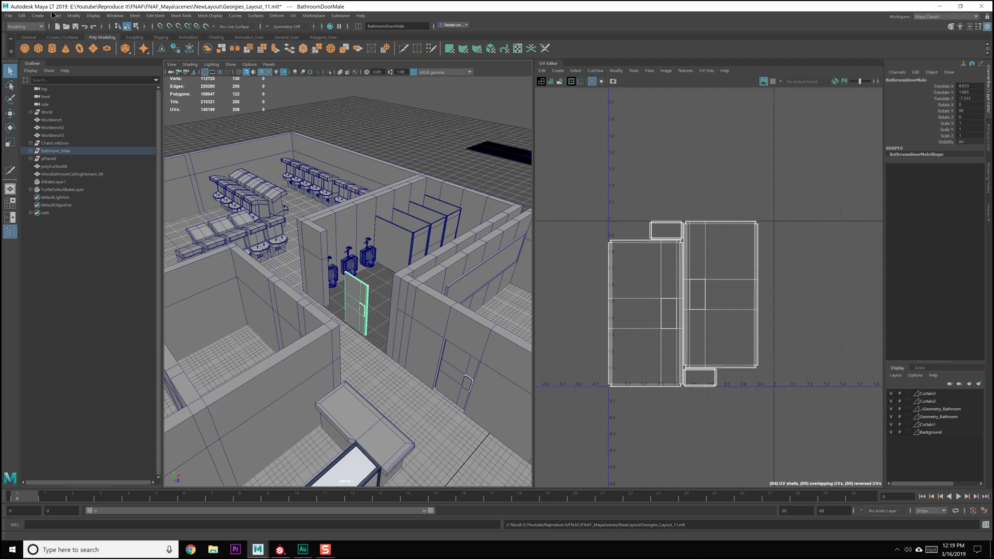
Try to freeze the door's rotation and scale while leaving its translation unfrozen
{"action": "left_click", "coordinate": [74, 16]}
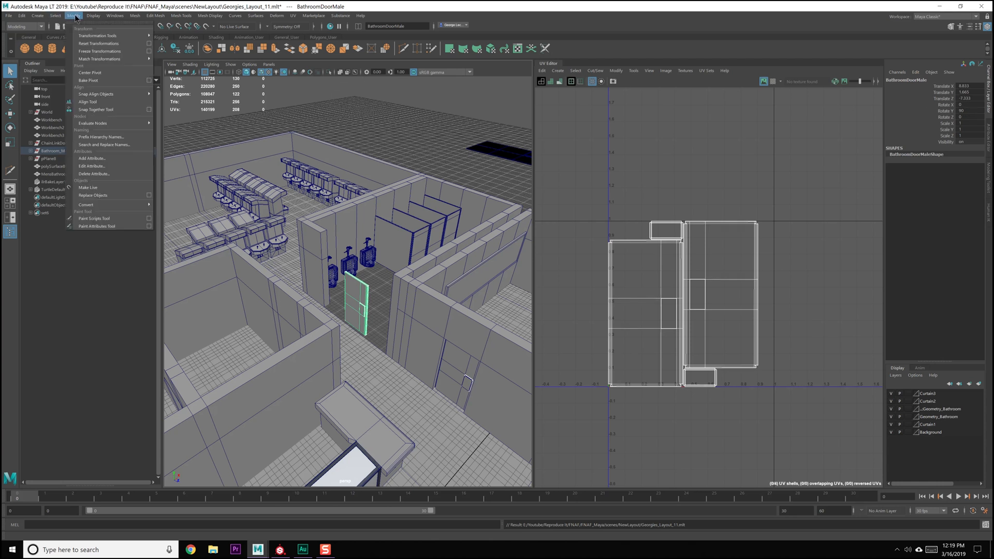
{"action": "left_click", "coordinate": [149, 51]}
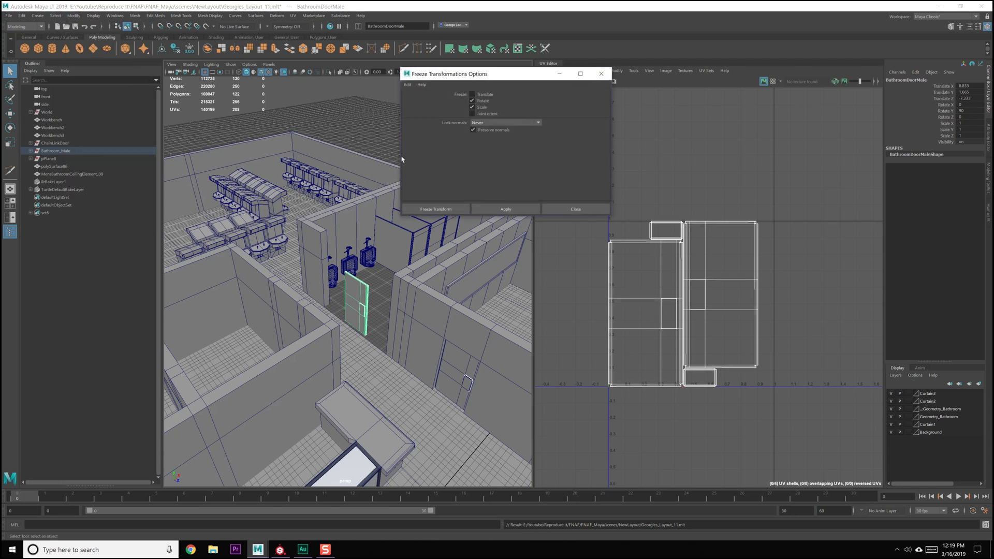
{"action": "left_click", "coordinate": [493, 207]}
{"action": "left_click", "coordinate": [573, 206]}
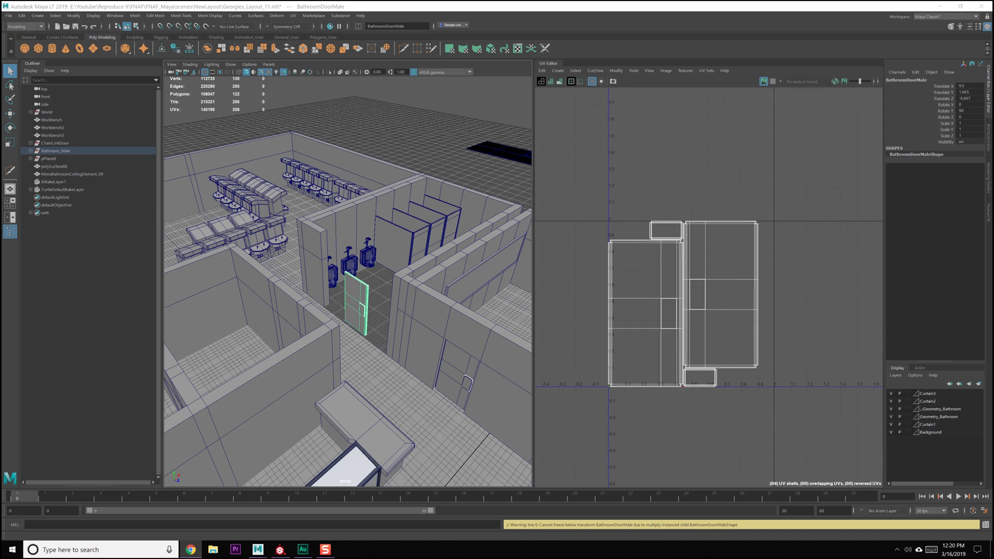
Convert the selected bathroom door from an instance to an independent object and save the scene
{"action": "left_click", "coordinate": [75, 16]}
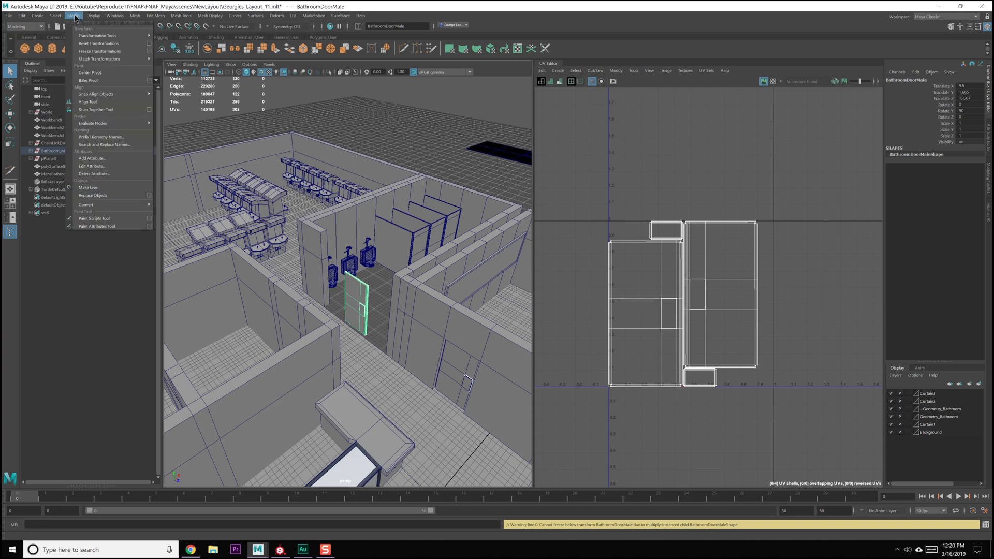
{"action": "mouse_move", "coordinate": [114, 204]}
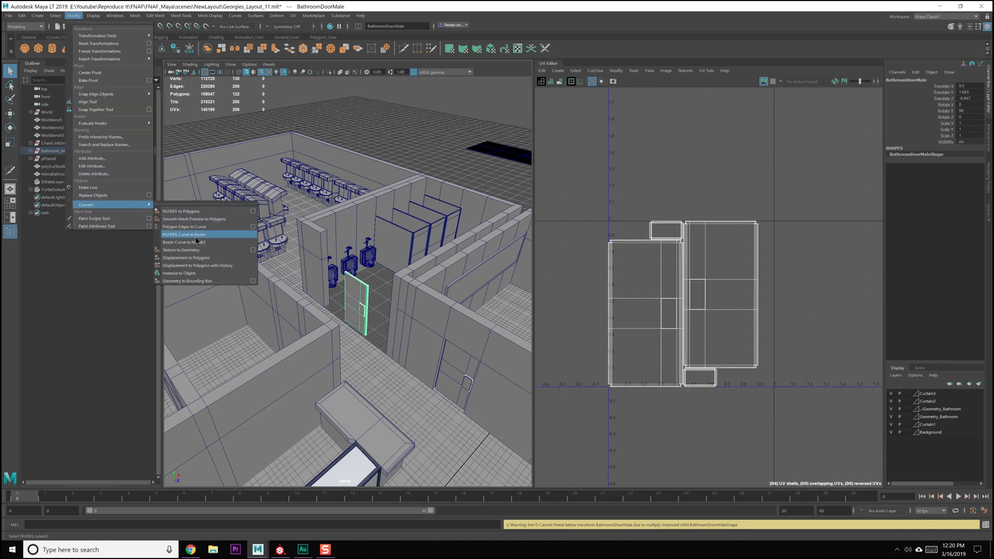
{"action": "left_click", "coordinate": [223, 275]}
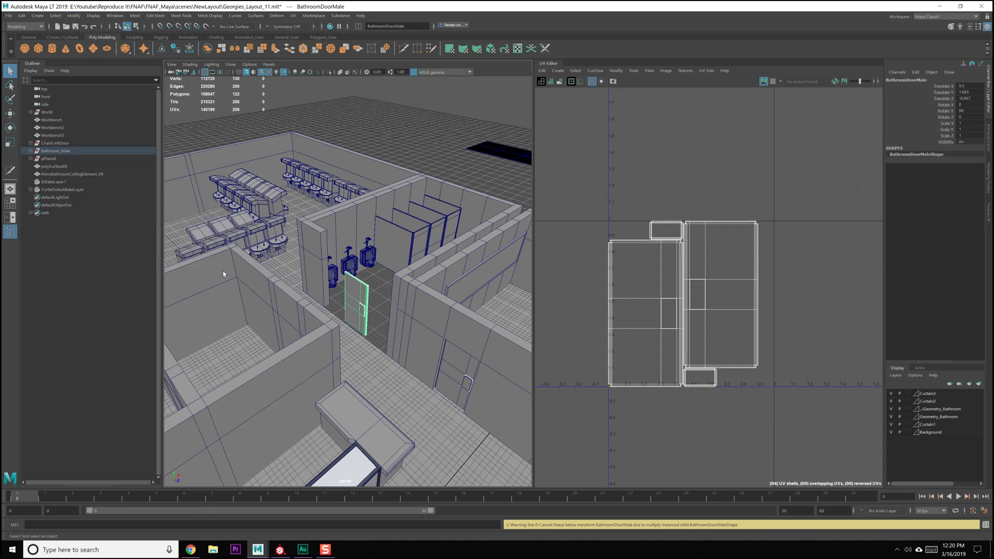
{"action": "key", "text": "ctrl+s"}
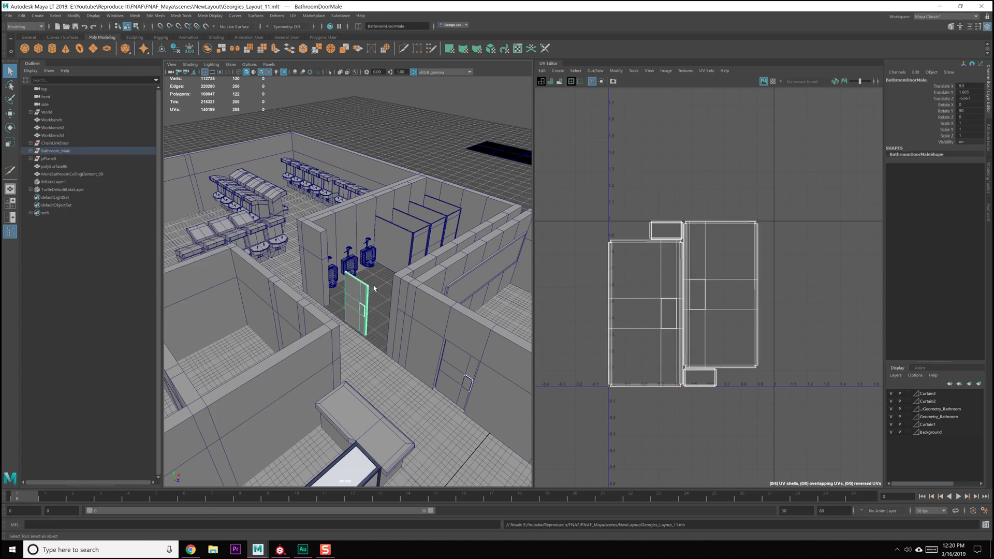
Apply Freeze Transformations to the bathroom door for Rotate and Scale only, leaving Translate excluded
{"action": "left_click", "coordinate": [75, 17]}
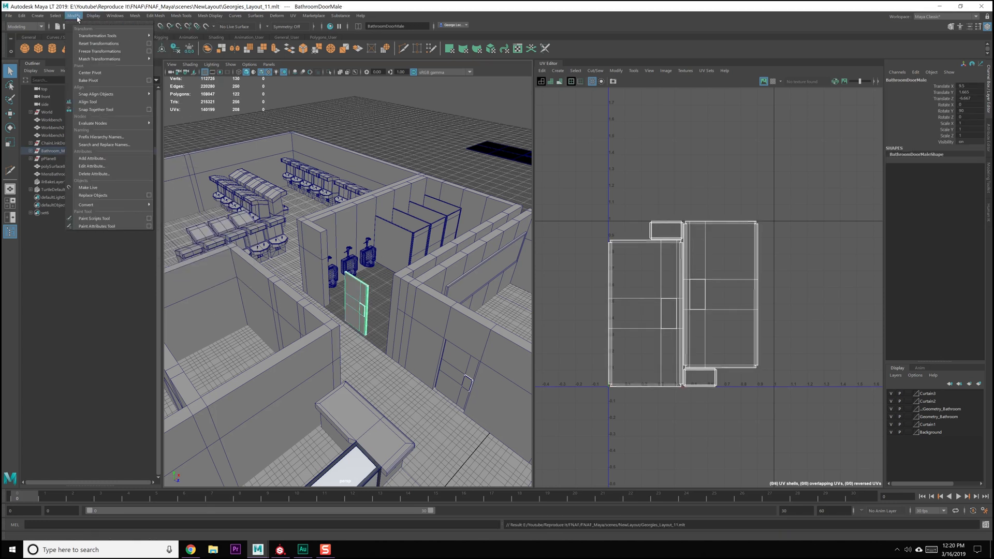
{"action": "left_click", "coordinate": [149, 51]}
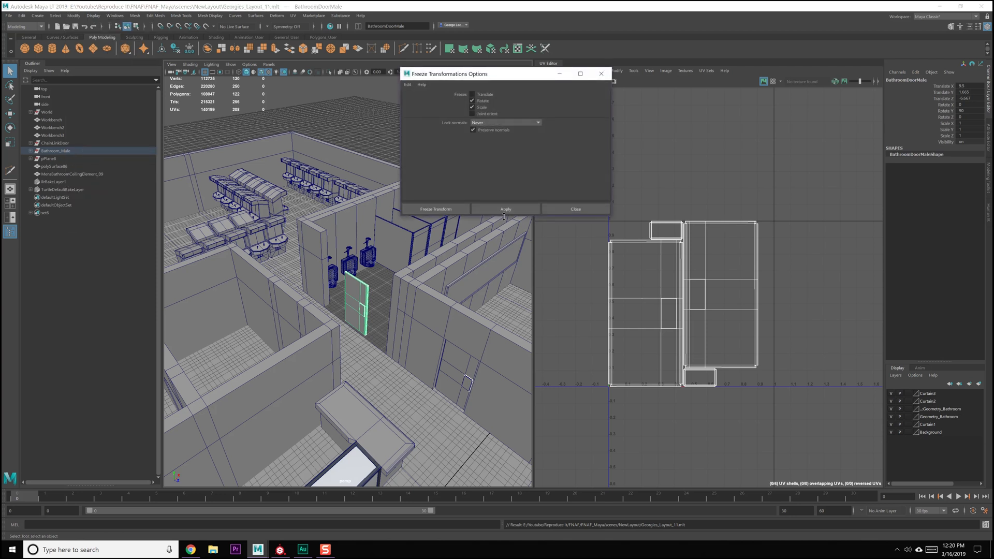
{"action": "left_click", "coordinate": [504, 209]}
{"action": "left_click", "coordinate": [587, 206]}
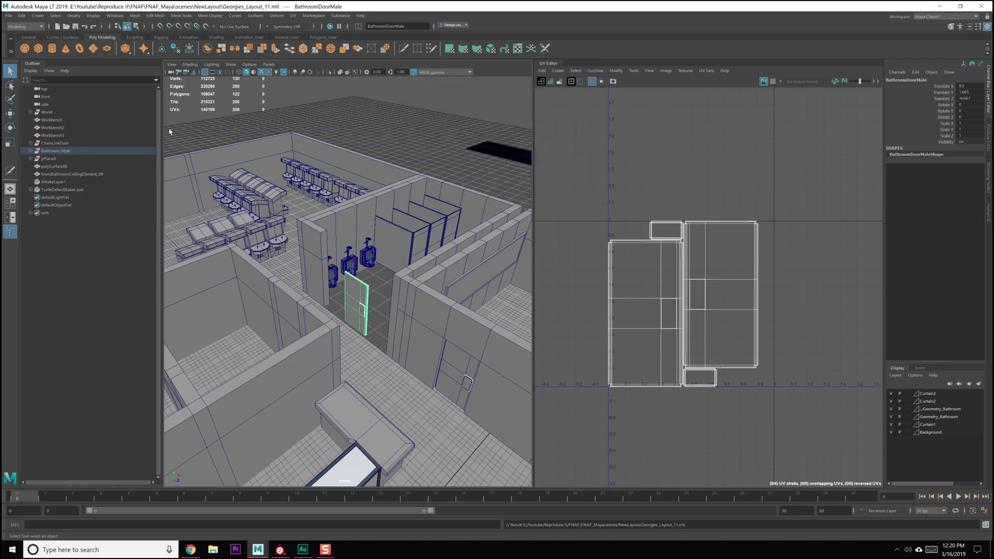
Export the selected door as FBX to the FBX Imports folder, replacing the existing BathroomDoorMale.fbx
{"action": "left_click", "coordinate": [21, 17]}
{"action": "mouse_move", "coordinate": [12, 19]}
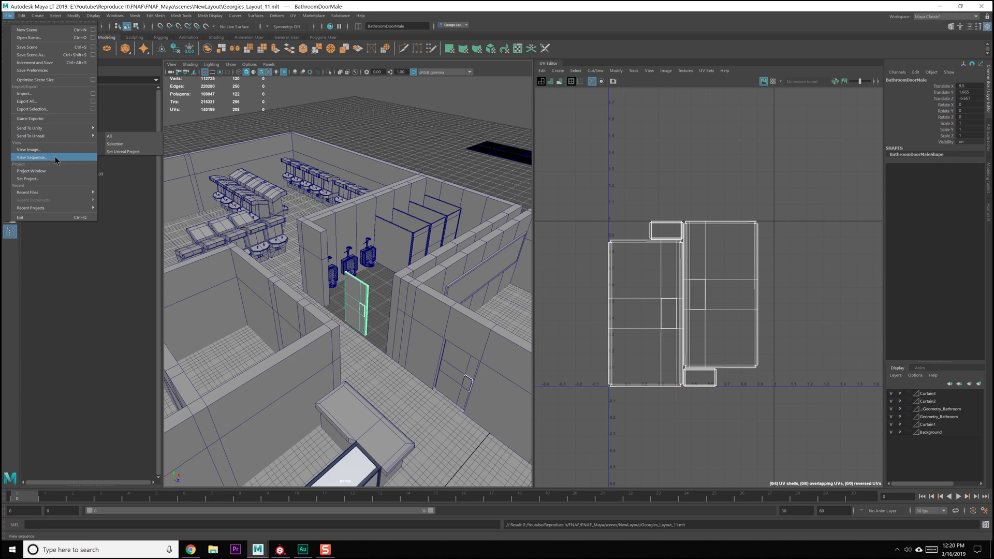
{"action": "left_click", "coordinate": [54, 109]}
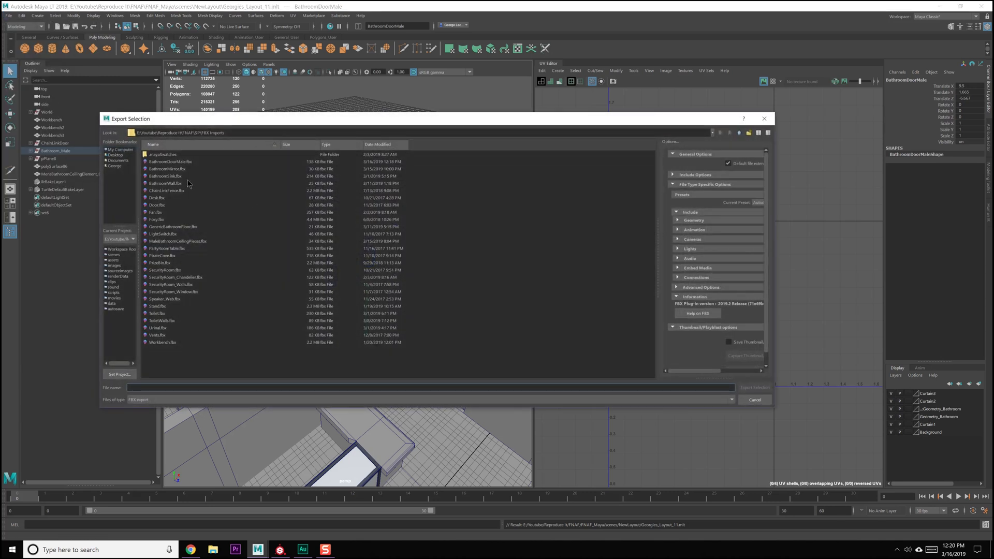
{"action": "key", "text": "Return"}
{"action": "left_click", "coordinate": [421, 282]}
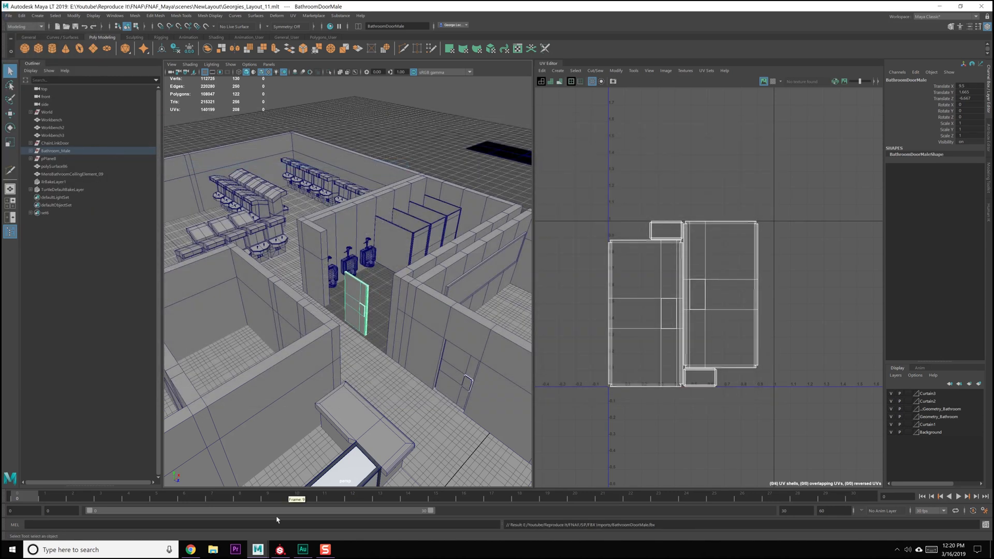
Switch to Substance Painter and create a project from BathroomDoorMale.fbx at 1024 resolution, discarding the current project's changes
{"action": "left_click", "coordinate": [280, 549]}
{"action": "left_click", "coordinate": [11, 18]}
{"action": "left_click", "coordinate": [17, 32]}
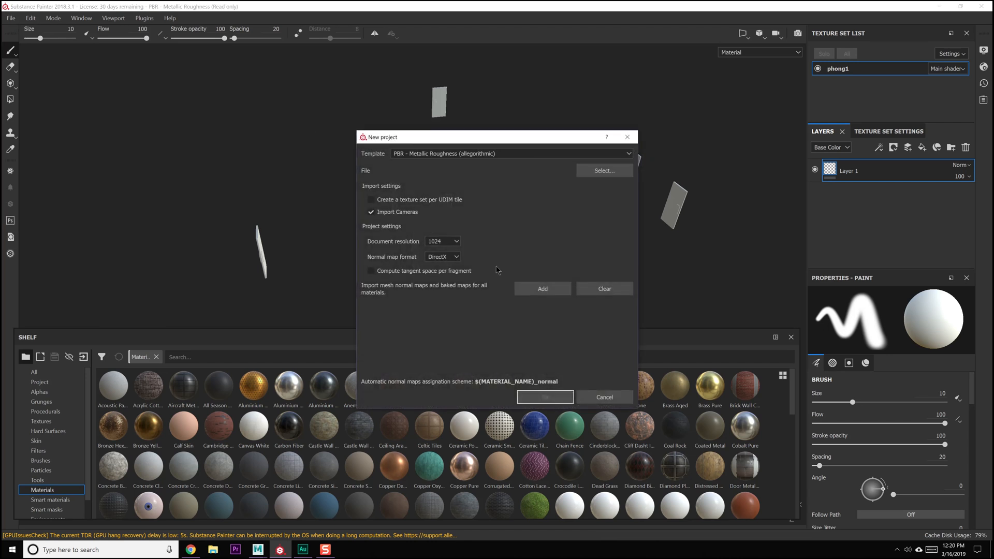
{"action": "left_click", "coordinate": [604, 170]}
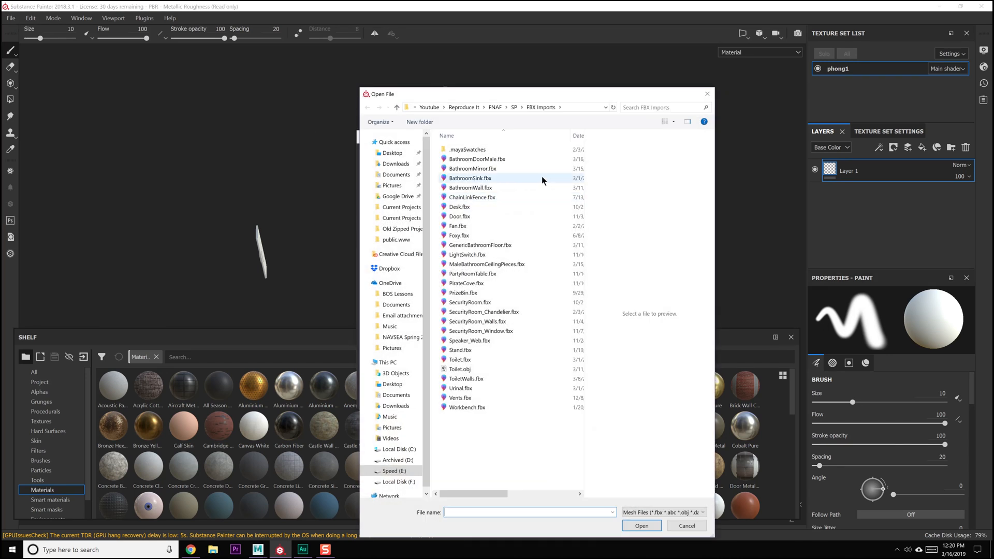
{"action": "double_click", "coordinate": [493, 160]}
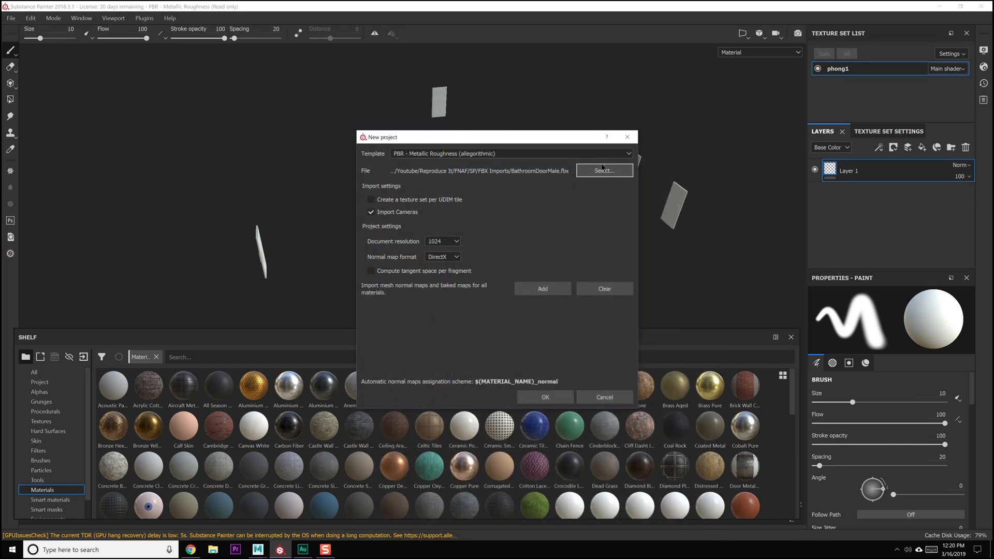
{"action": "left_click", "coordinate": [531, 394]}
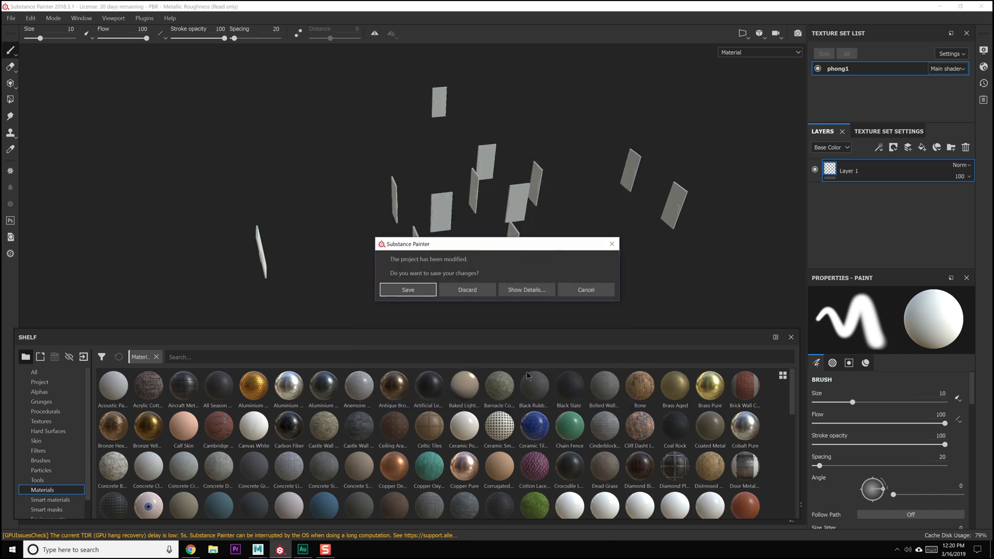
{"action": "left_click", "coordinate": [470, 289]}
Search the shelf materials for "metal" and add Iron Rough as a fill layer beneath Layer 1
{"action": "left_click_drag", "start_coordinate": [488, 232], "coordinate": [422, 237], "text": "alt"}
{"action": "right_click_drag", "start_coordinate": [422, 237], "coordinate": [378, 233], "text": "alt"}
{"action": "left_click_drag", "start_coordinate": [378, 233], "coordinate": [378, 203], "text": "alt"}
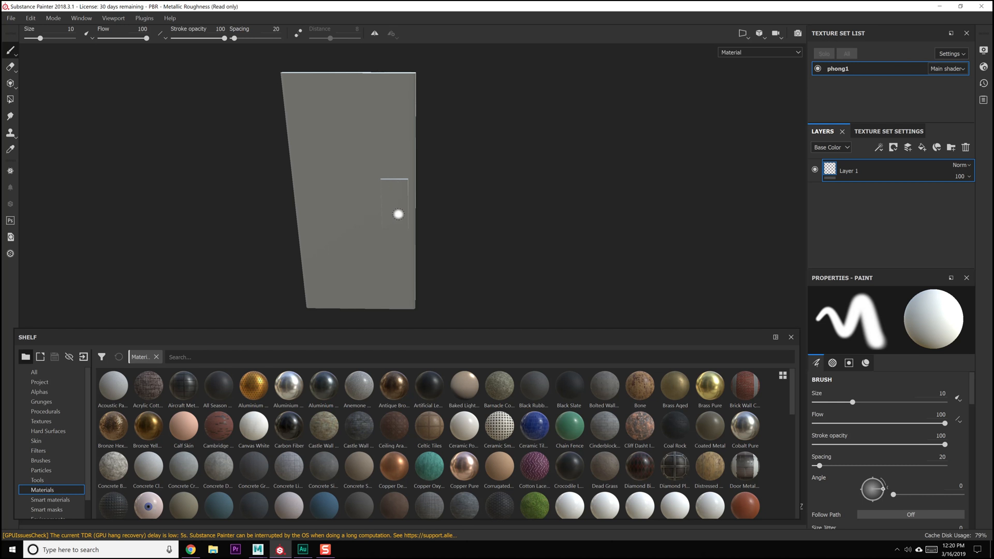
{"action": "left_click", "coordinate": [331, 353]}
{"action": "type", "text": "metal"}
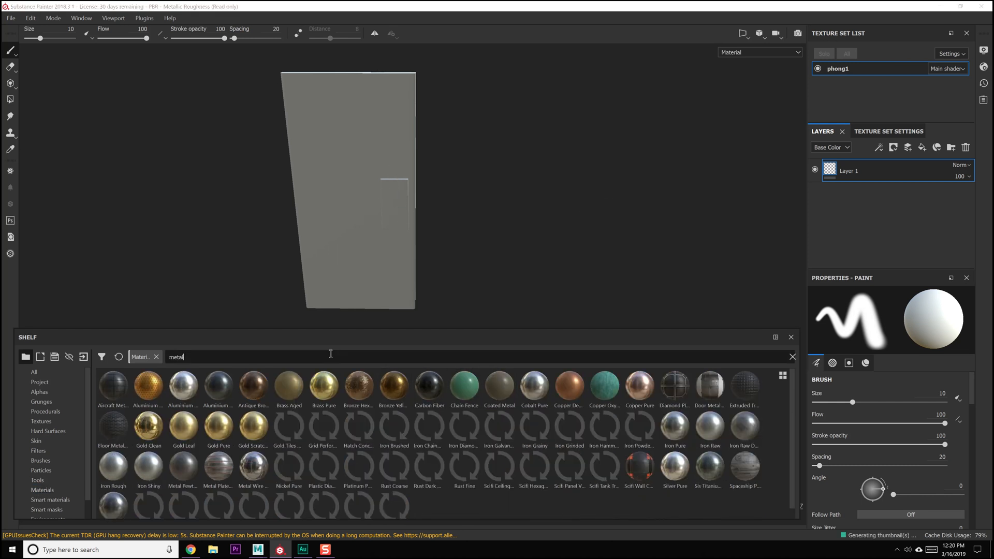
{"action": "left_click_drag", "start_coordinate": [113, 466], "coordinate": [870, 206]}
Add a black mask to the Iron Rough layer
{"action": "right_click_drag", "start_coordinate": [516, 143], "coordinate": [566, 324], "text": "alt"}
{"action": "left_click_drag", "start_coordinate": [566, 324], "coordinate": [445, 212], "text": "alt"}
{"action": "right_click_drag", "start_coordinate": [445, 212], "coordinate": [474, 200], "text": "alt"}
{"action": "middle_click_drag", "start_coordinate": [474, 200], "coordinate": [436, 209], "text": "alt"}
{"action": "left_click_drag", "start_coordinate": [435, 209], "coordinate": [455, 245], "text": "alt"}
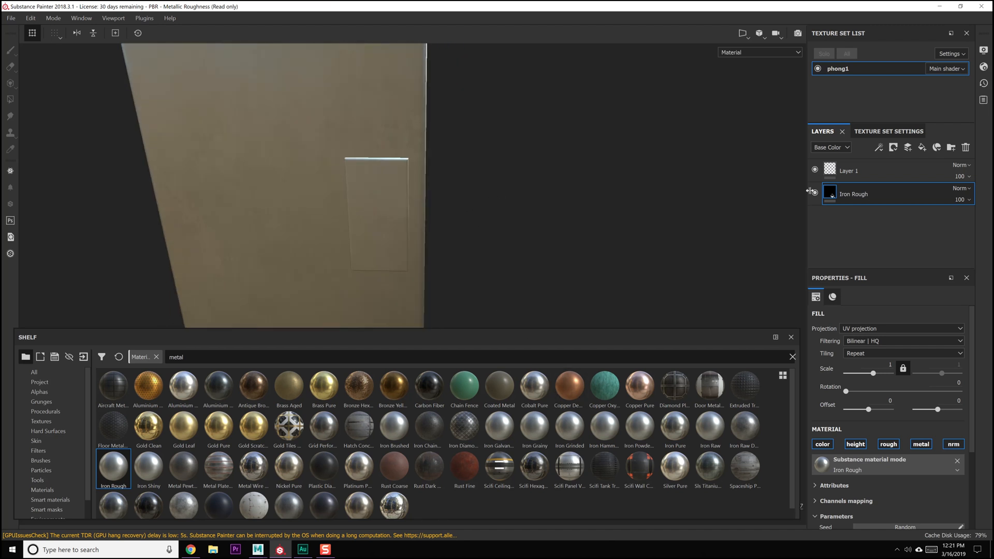
{"action": "right_click", "coordinate": [868, 198]}
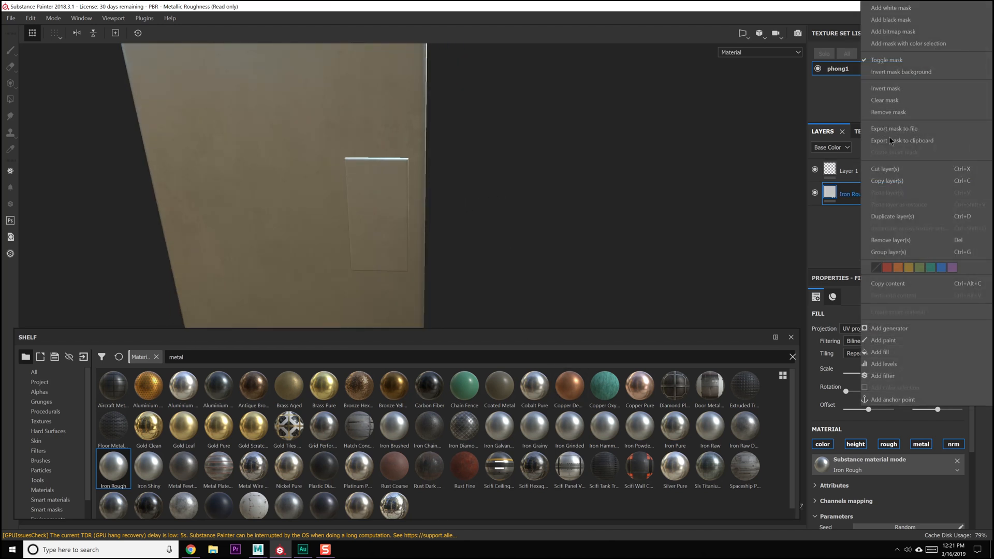
{"action": "left_click", "coordinate": [897, 20]}
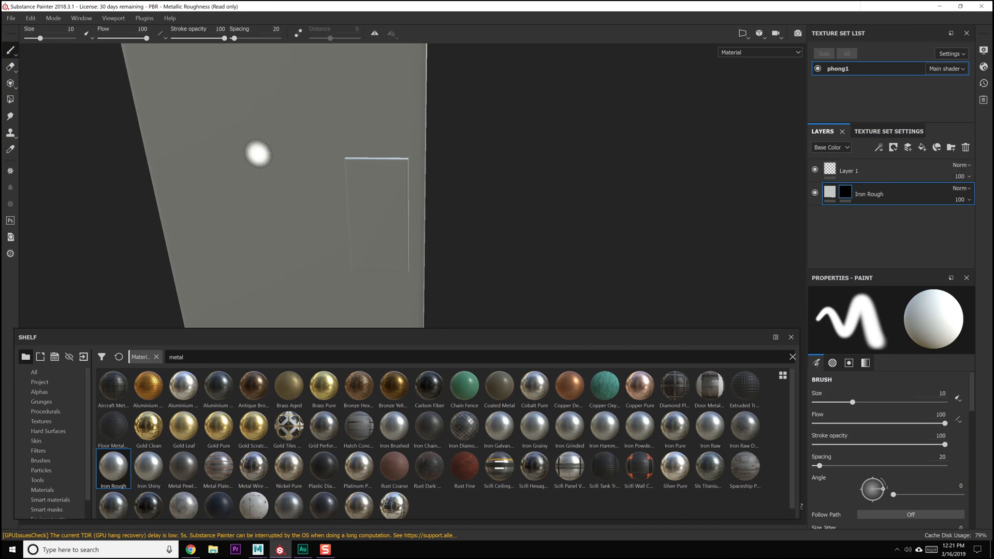
Try to reveal Iron Rough on the door's push plate using Polygon Fill in mesh mode
{"action": "left_click", "coordinate": [11, 98]}
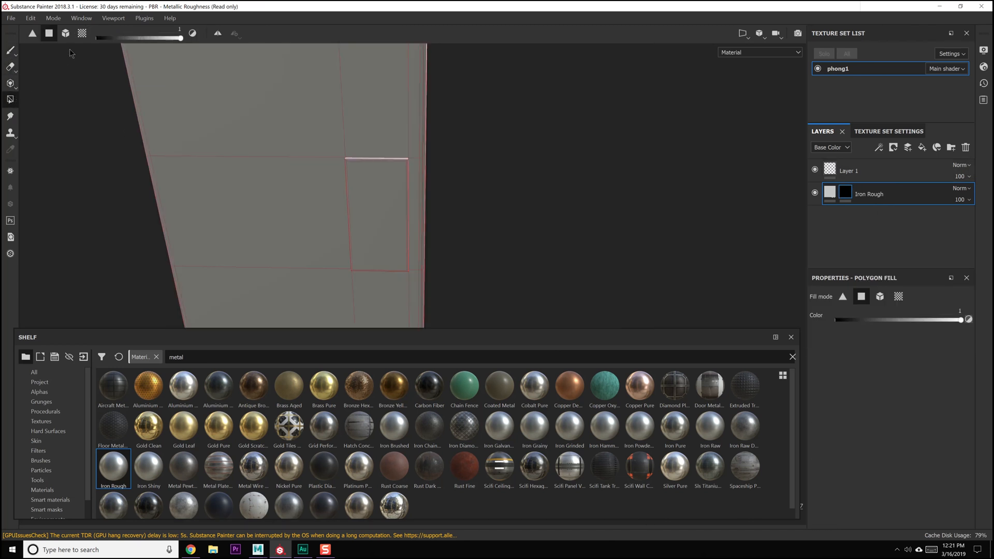
{"action": "left_click", "coordinate": [65, 34]}
{"action": "left_click", "coordinate": [388, 186]}
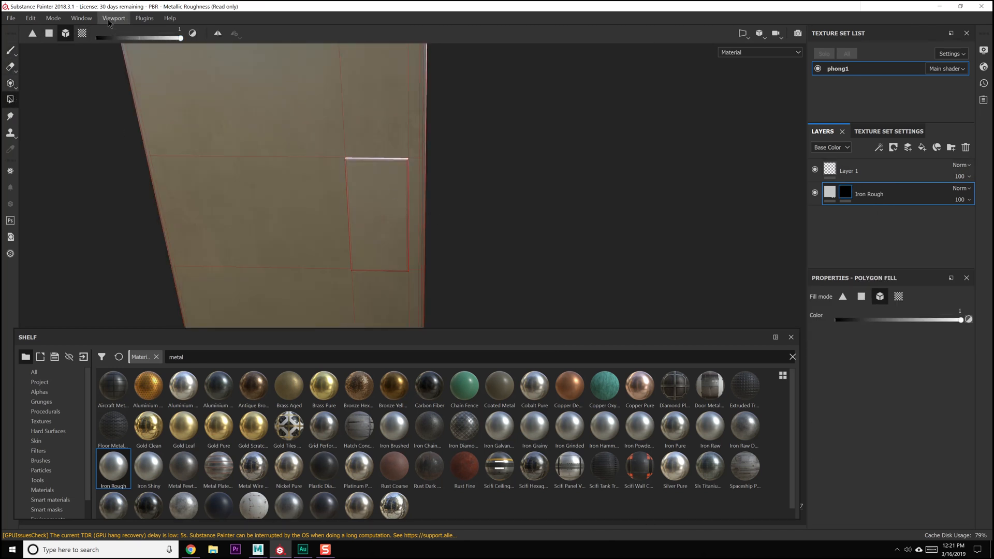
Reset the Iron Rough mask to black and fill the push plates on both door sides using UV chunk fill
{"action": "left_click", "coordinate": [82, 34]}
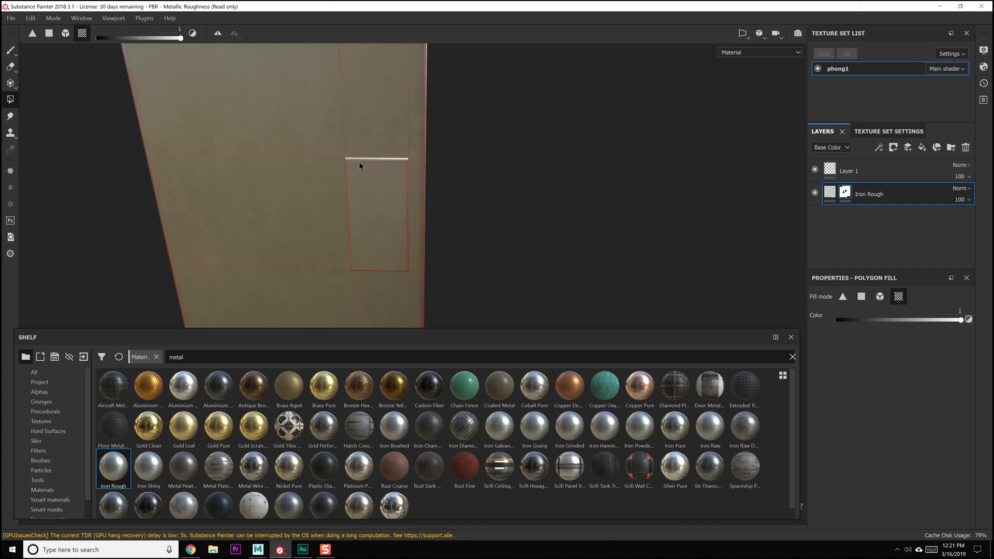
{"action": "right_click", "coordinate": [851, 194]}
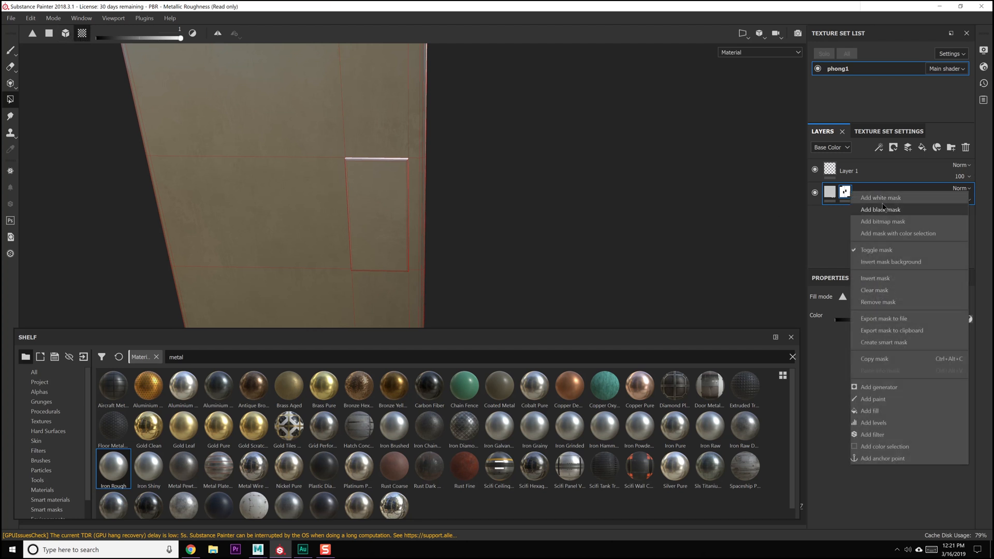
{"action": "left_click", "coordinate": [866, 203]}
{"action": "left_click", "coordinate": [401, 177]}
{"action": "left_click_drag", "start_coordinate": [603, 199], "coordinate": [187, 187], "text": "alt"}
{"action": "left_click", "coordinate": [337, 192]}
{"action": "left_click_drag", "start_coordinate": [267, 198], "coordinate": [633, 214], "text": "alt"}
{"action": "middle_click_drag", "start_coordinate": [135, 201], "coordinate": [339, 213], "text": "alt"}
{"action": "right_click_drag", "start_coordinate": [339, 213], "coordinate": [363, 65], "text": "alt"}
{"action": "middle_click_drag", "start_coordinate": [363, 264], "coordinate": [375, 220], "text": "alt"}
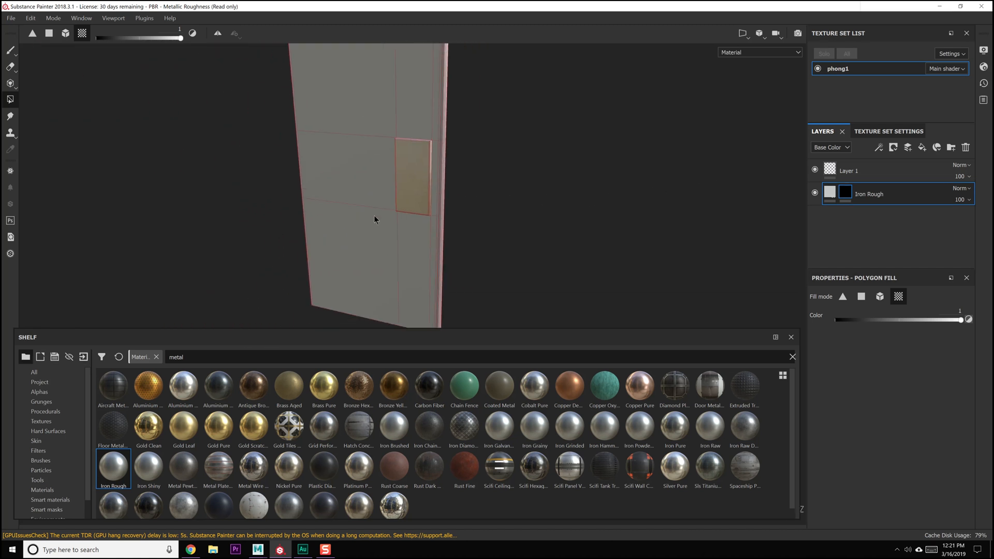
{"action": "right_click_drag", "start_coordinate": [375, 220], "coordinate": [373, 129], "text": "alt"}
{"action": "left_click_drag", "start_coordinate": [374, 136], "coordinate": [377, 166], "text": "alt"}
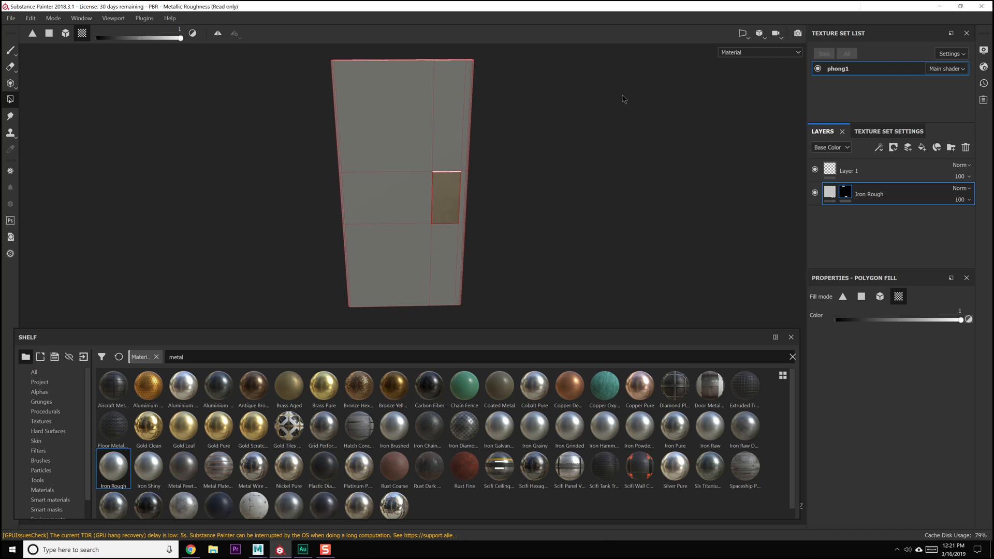
{"action": "scroll", "coordinate": [315, 434], "scroll_direction": "down", "scroll_amount": 1}
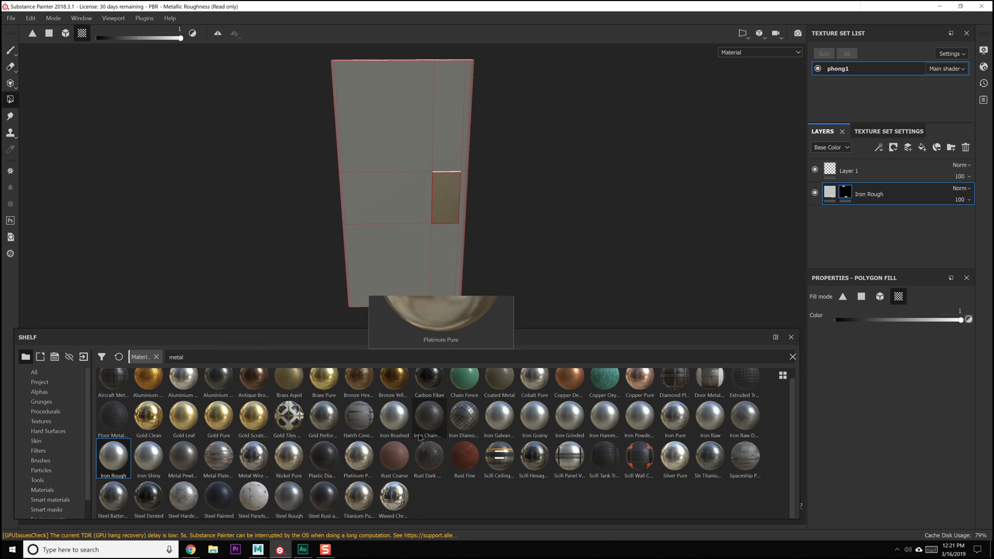
{"action": "mouse_move", "coordinate": [351, 393]}
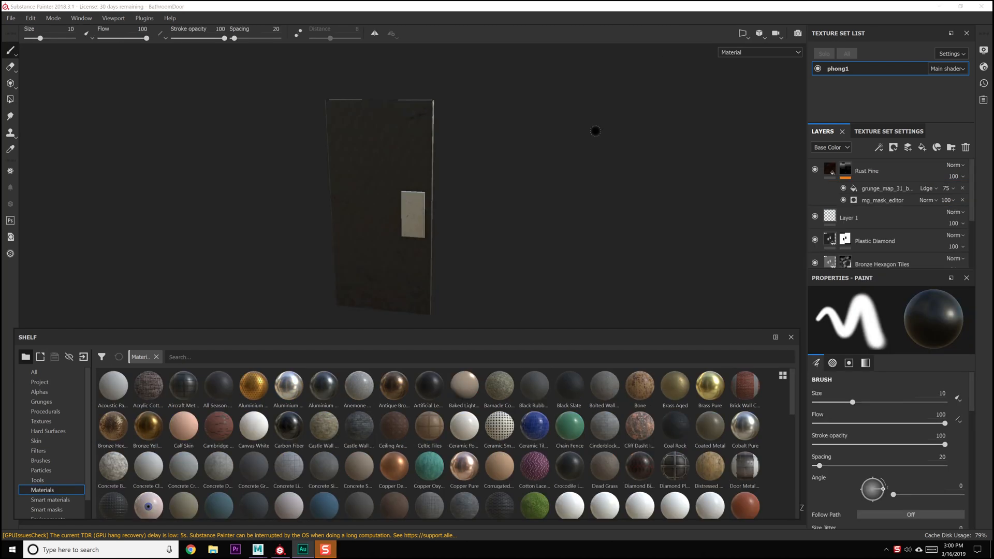
Examine the textured BathroomDoor project up close, including the push plate and the door's surface and edges
{"action": "mouse_move", "coordinate": [430, 189]}
{"action": "left_mouse_down", "text": "alt"}
{"action": "mouse_move", "coordinate": [570, 180]}
{"action": "mouse_move", "coordinate": [427, 192]}
{"action": "mouse_move", "coordinate": [483, 222]}
{"action": "mouse_move", "coordinate": [427, 224]}
{"action": "mouse_move", "coordinate": [524, 226]}
{"action": "mouse_move", "coordinate": [401, 211]}
{"action": "mouse_move", "coordinate": [468, 222]}
{"action": "left_mouse_up", "text": "alt"}
{"action": "right_click_drag", "start_coordinate": [533, 303], "coordinate": [605, 388], "text": "alt"}
{"action": "right_click_drag", "start_coordinate": [489, 262], "coordinate": [559, 338], "text": "alt"}
{"action": "middle_click_drag", "start_coordinate": [576, 257], "coordinate": [536, 171], "text": "alt"}
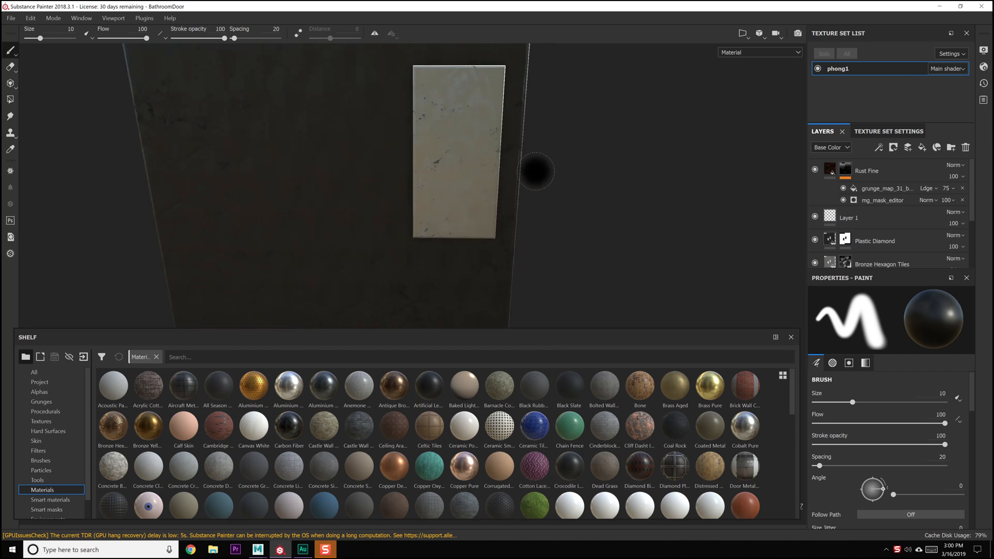
{"action": "left_click_drag", "start_coordinate": [535, 171], "coordinate": [522, 293], "text": "alt"}
{"action": "right_click_drag", "start_coordinate": [521, 293], "coordinate": [507, 233], "text": "alt"}
{"action": "mouse_move", "coordinate": [508, 233]}
{"action": "left_mouse_down", "text": "alt"}
{"action": "mouse_move", "coordinate": [492, 115]}
{"action": "mouse_move", "coordinate": [435, 203]}
{"action": "left_mouse_up", "text": "alt"}
{"action": "right_click_drag", "start_coordinate": [435, 202], "coordinate": [406, 91], "text": "alt"}
{"action": "middle_click_drag", "start_coordinate": [377, 195], "coordinate": [449, 248], "text": "alt"}
{"action": "left_click_drag", "start_coordinate": [449, 247], "coordinate": [435, 227], "text": "alt"}
Hide the Rust Fine, Plastic Diamond and Bronze Hexagon Tiles layers
{"action": "scroll", "coordinate": [863, 181], "scroll_direction": "down", "scroll_amount": 2}
{"action": "scroll", "coordinate": [849, 185], "scroll_direction": "up", "scroll_amount": 2}
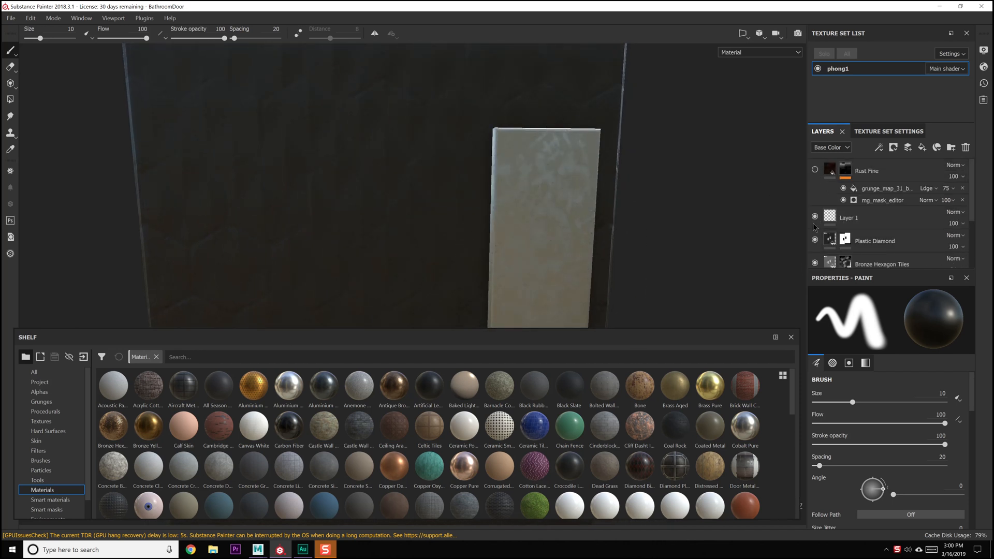
{"action": "left_click", "coordinate": [814, 240]}
{"action": "scroll", "coordinate": [818, 233], "scroll_direction": "down", "scroll_amount": 2}
{"action": "left_click", "coordinate": [815, 201]}
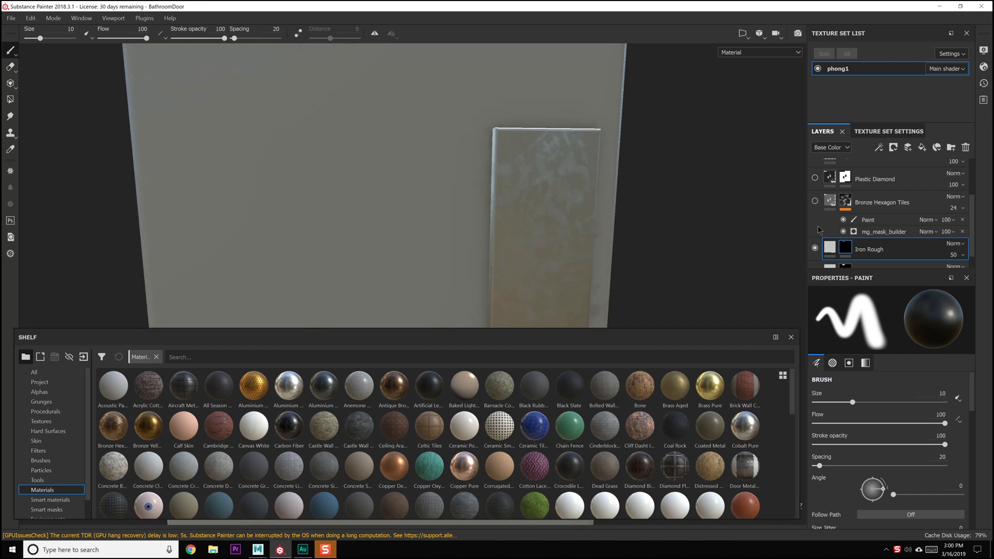
Compare the door with the 50% Iron Rough layer hidden and with it and Bronze Hexagon Tiles shown again
{"action": "left_click_drag", "start_coordinate": [603, 243], "coordinate": [592, 194], "text": "alt"}
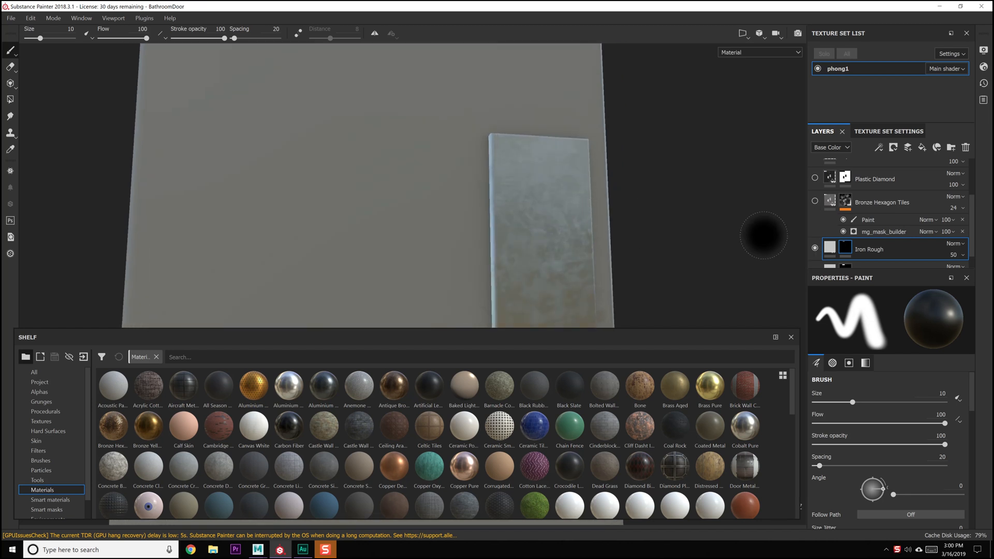
{"action": "scroll", "coordinate": [816, 245], "scroll_direction": "down", "scroll_amount": 1}
{"action": "left_click", "coordinate": [815, 229]}
{"action": "left_click_drag", "start_coordinate": [679, 230], "coordinate": [684, 206], "text": "alt"}
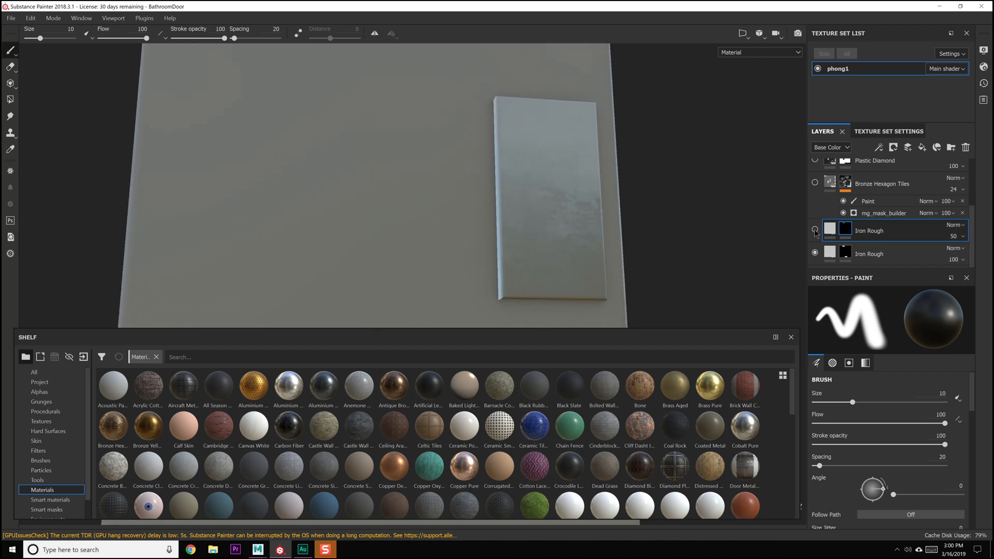
{"action": "mouse_move", "coordinate": [684, 207]}
{"action": "left_mouse_down", "text": "alt"}
{"action": "mouse_move", "coordinate": [683, 182]}
{"action": "mouse_move", "coordinate": [658, 216]}
{"action": "mouse_move", "coordinate": [634, 220]}
{"action": "mouse_move", "coordinate": [656, 217]}
{"action": "mouse_move", "coordinate": [626, 245]}
{"action": "mouse_move", "coordinate": [642, 273]}
{"action": "mouse_move", "coordinate": [657, 259]}
{"action": "mouse_move", "coordinate": [573, 246]}
{"action": "mouse_move", "coordinate": [546, 259]}
{"action": "mouse_move", "coordinate": [581, 49]}
{"action": "left_mouse_up", "text": "alt"}
{"action": "left_click_drag", "start_coordinate": [767, 195], "coordinate": [643, 204], "text": "alt"}
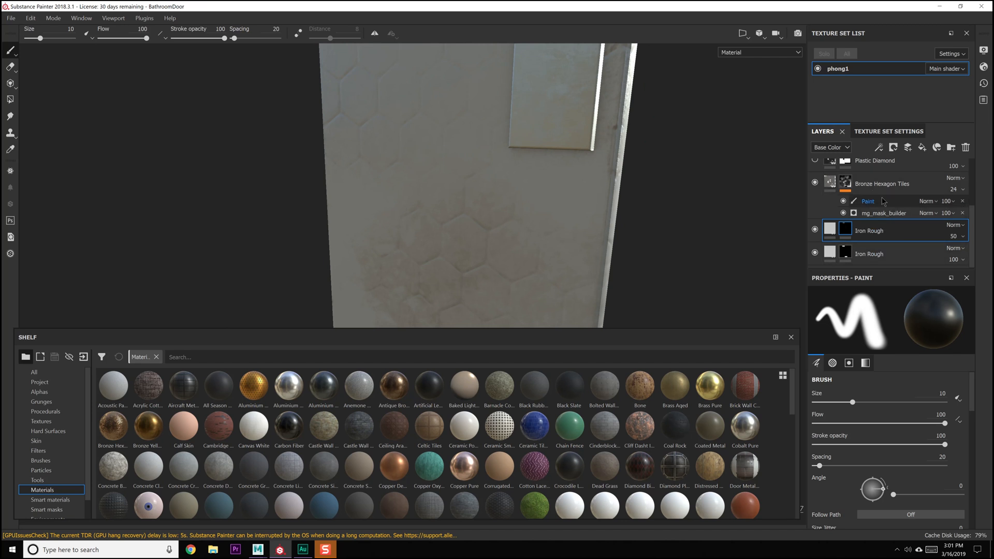
Search the shelf materials for "hexagon" and preview the Bronze Hexagon Tiles material
{"action": "left_click", "coordinate": [382, 360]}
{"action": "type", "text": "hexagon"}
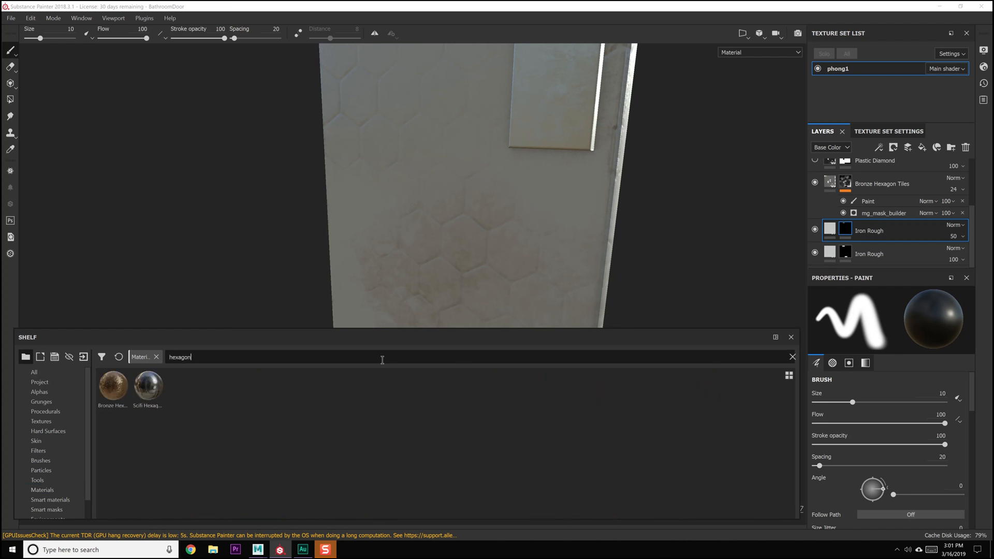
{"action": "mouse_move", "coordinate": [125, 387]}
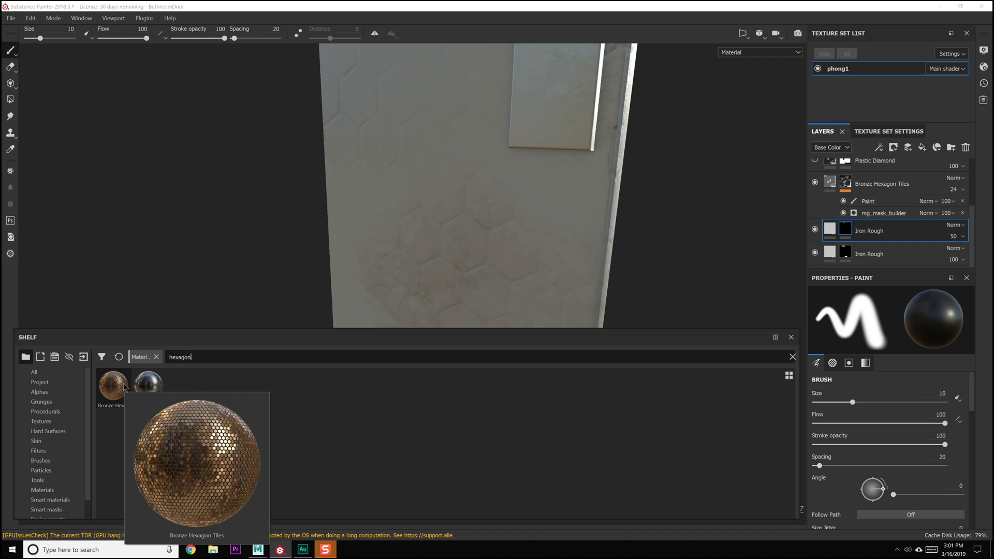
Show the Plastic Diamond layer on the door again
{"action": "mouse_move", "coordinate": [480, 156]}
{"action": "left_mouse_down", "text": "alt"}
{"action": "mouse_move", "coordinate": [484, 218]}
{"action": "mouse_move", "coordinate": [455, 217]}
{"action": "mouse_move", "coordinate": [665, 211]}
{"action": "left_mouse_up", "text": "alt"}
{"action": "middle_click_drag", "start_coordinate": [454, 132], "coordinate": [452, 300], "text": "alt"}
{"action": "left_click_drag", "start_coordinate": [451, 158], "coordinate": [783, 248], "text": "alt"}
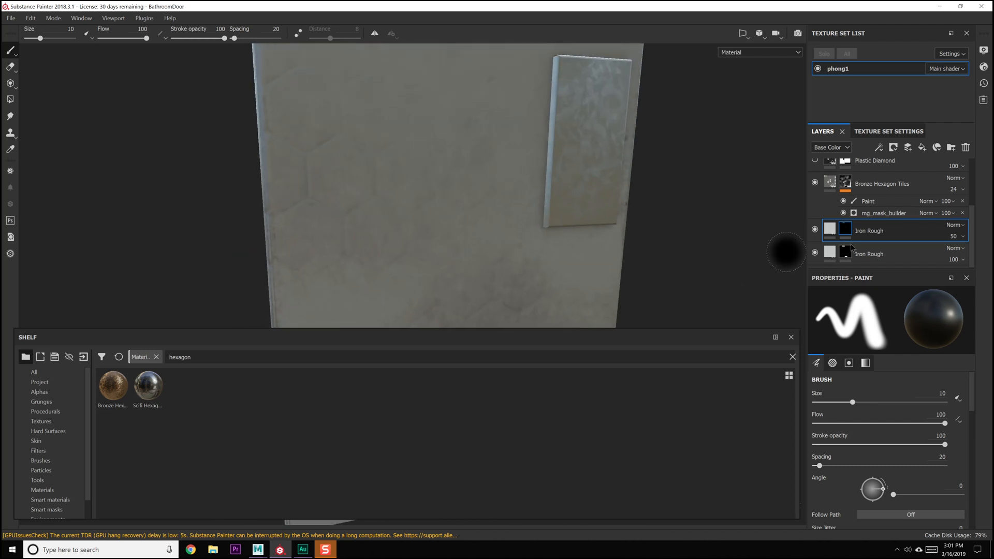
{"action": "scroll", "coordinate": [821, 213], "scroll_direction": "up", "scroll_amount": 3}
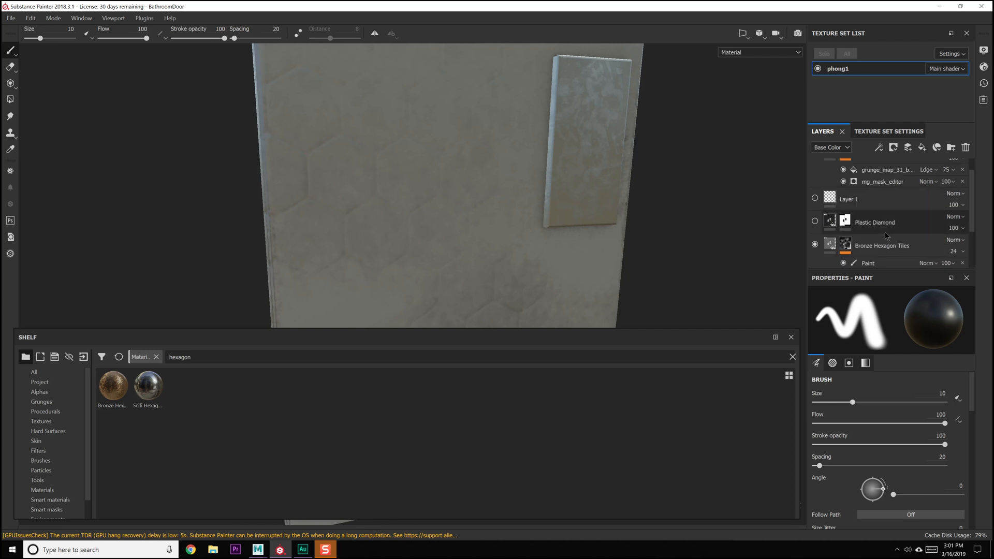
{"action": "left_click", "coordinate": [815, 222]}
Make Layer 1 and the Rust Fine layer visible again
{"action": "mouse_move", "coordinate": [488, 196]}
{"action": "left_mouse_down", "text": "alt"}
{"action": "mouse_move", "coordinate": [524, 237]}
{"action": "mouse_move", "coordinate": [351, 244]}
{"action": "mouse_move", "coordinate": [548, 203]}
{"action": "mouse_move", "coordinate": [418, 142]}
{"action": "mouse_move", "coordinate": [346, 162]}
{"action": "mouse_move", "coordinate": [312, 217]}
{"action": "mouse_move", "coordinate": [387, 218]}
{"action": "mouse_move", "coordinate": [320, 226]}
{"action": "mouse_move", "coordinate": [451, 240]}
{"action": "mouse_move", "coordinate": [818, 234]}
{"action": "mouse_move", "coordinate": [521, 224]}
{"action": "left_mouse_up", "text": "alt"}
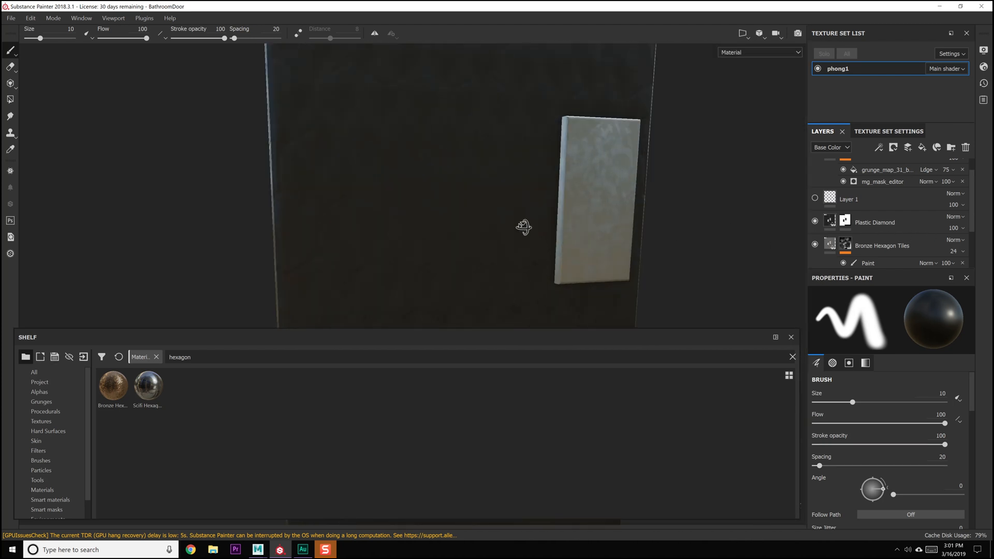
{"action": "mouse_move", "coordinate": [505, 143]}
{"action": "left_mouse_down", "text": "alt"}
{"action": "mouse_move", "coordinate": [523, 135]}
{"action": "mouse_move", "coordinate": [555, 171]}
{"action": "mouse_move", "coordinate": [455, 156]}
{"action": "mouse_move", "coordinate": [492, 136]}
{"action": "left_mouse_up", "text": "alt"}
{"action": "left_click_drag", "start_coordinate": [518, 187], "coordinate": [523, 219], "text": "alt"}
{"action": "middle_click_drag", "start_coordinate": [523, 220], "coordinate": [533, 67], "text": "alt"}
{"action": "left_click_drag", "start_coordinate": [465, 169], "coordinate": [519, 186], "text": "alt"}
{"action": "left_click_drag", "start_coordinate": [453, 184], "coordinate": [550, 138], "text": "alt"}
{"action": "scroll", "coordinate": [876, 177], "scroll_direction": "up", "scroll_amount": 2}
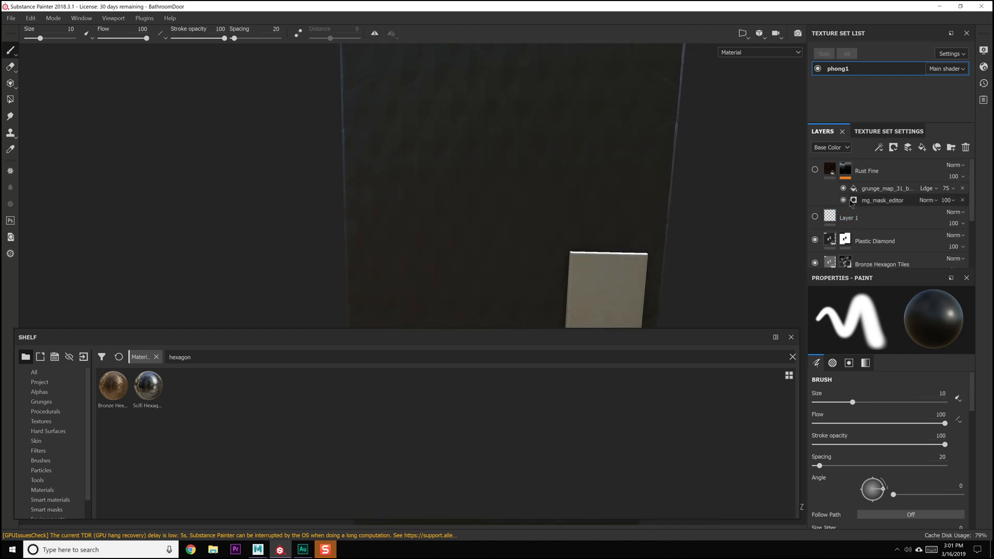
{"action": "left_click", "coordinate": [815, 217]}
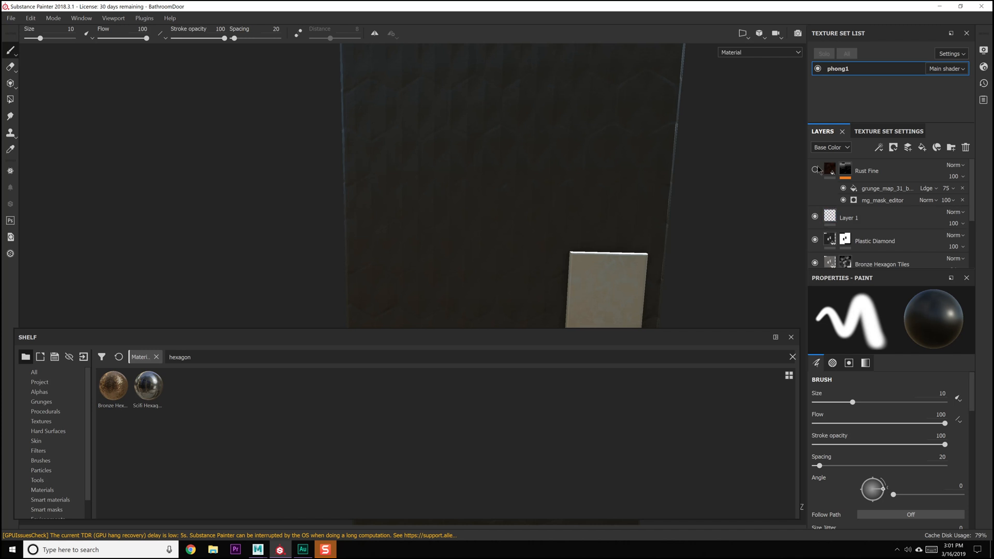
Switch the Rust Fine layer's fill to tri-planar projection and check the door's side edge
{"action": "left_click_drag", "start_coordinate": [614, 142], "coordinate": [553, 172], "text": "alt"}
{"action": "middle_click_drag", "start_coordinate": [517, 222], "coordinate": [511, 139], "text": "alt"}
{"action": "right_click_drag", "start_coordinate": [510, 140], "coordinate": [530, 266], "text": "alt"}
{"action": "middle_click_drag", "start_coordinate": [530, 266], "coordinate": [533, 212], "text": "alt"}
{"action": "right_click_drag", "start_coordinate": [533, 212], "coordinate": [579, 323], "text": "alt"}
{"action": "left_click_drag", "start_coordinate": [559, 238], "coordinate": [650, 251], "text": "alt"}
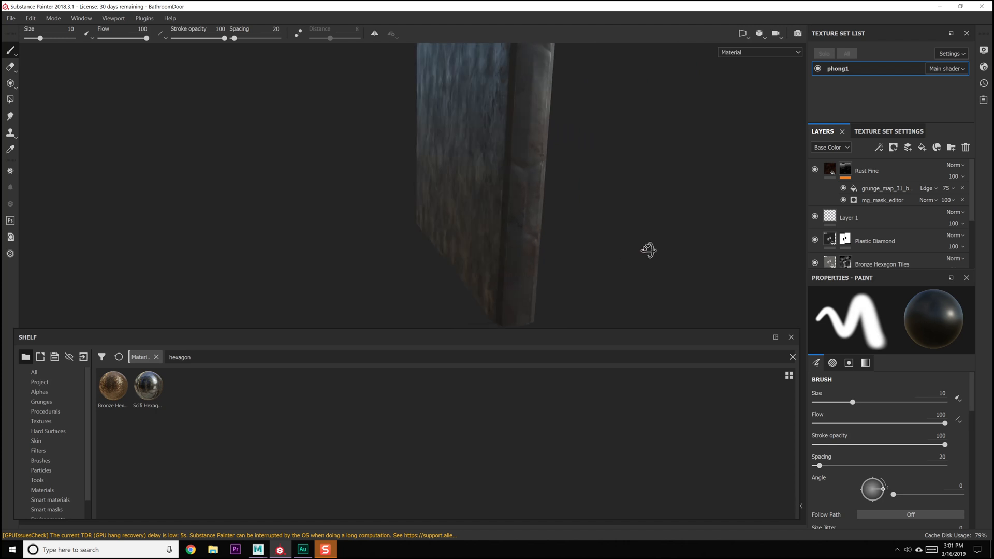
{"action": "left_click", "coordinate": [829, 169]}
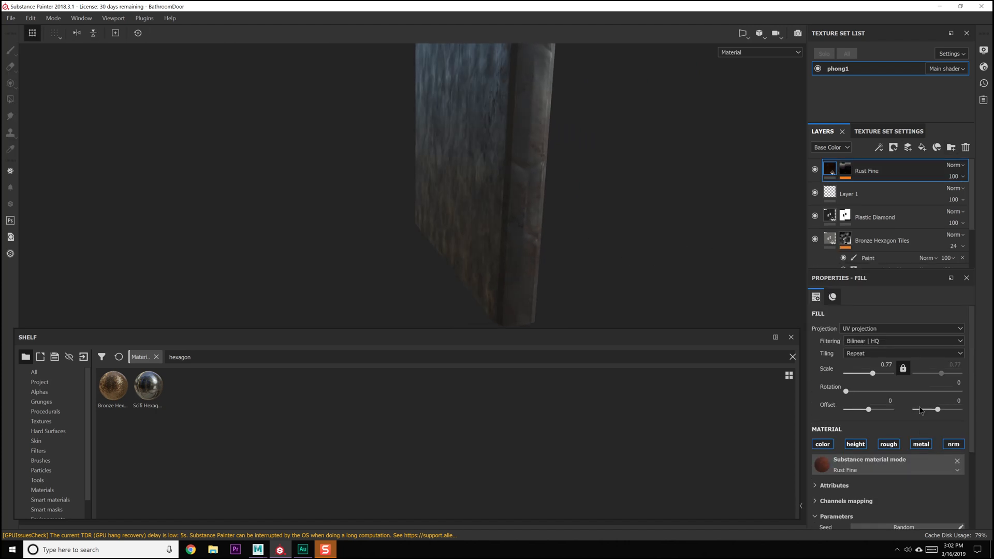
{"action": "left_click", "coordinate": [880, 329]}
{"action": "left_click", "coordinate": [871, 341]}
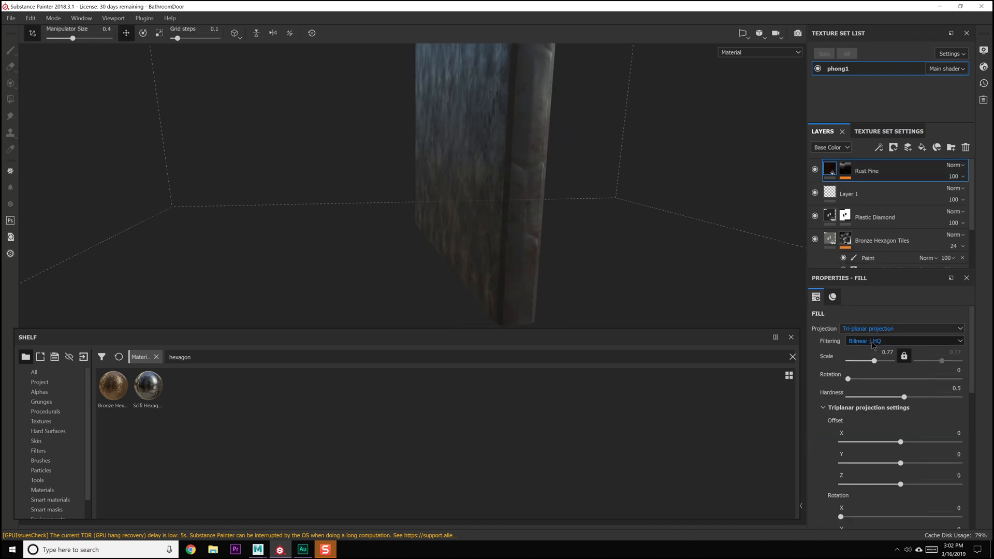
{"action": "left_click_drag", "start_coordinate": [592, 247], "coordinate": [725, 236], "text": "alt"}
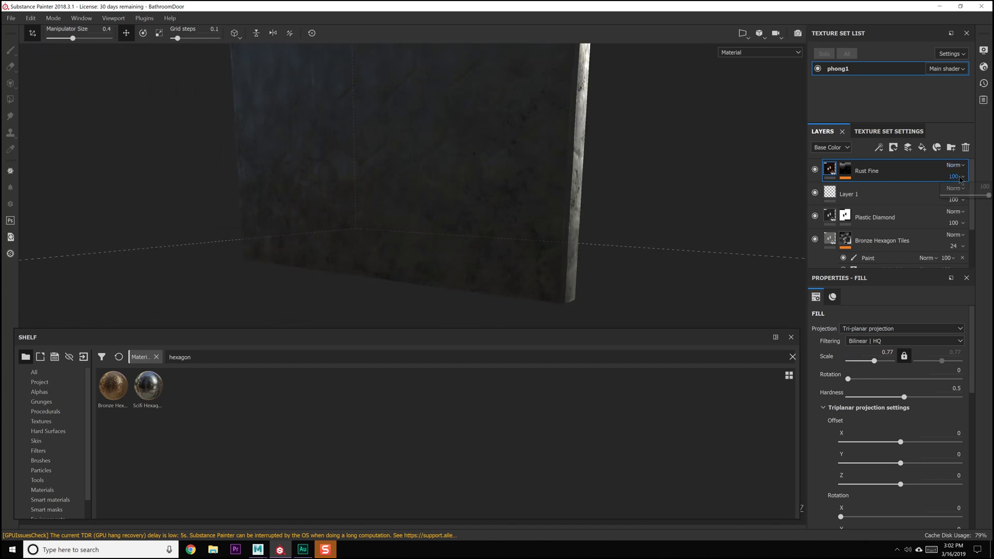
Set the Rust Fine layer's opacity to 61 for Base Color, 51 for Height, 43 for Normal and 64 for Roughness
{"action": "left_click", "coordinate": [971, 196]}
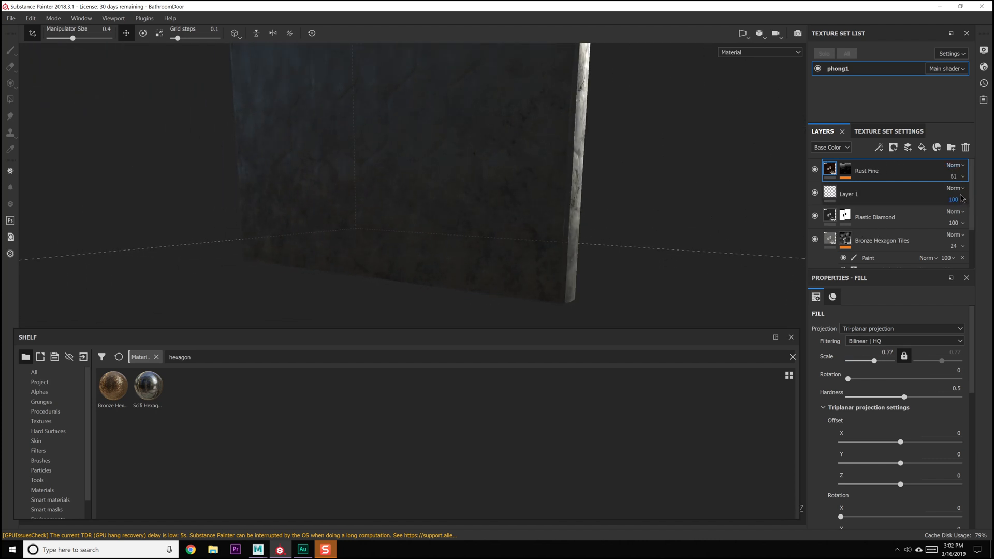
{"action": "left_click", "coordinate": [961, 197]}
{"action": "left_click", "coordinate": [839, 148]}
{"action": "left_click", "coordinate": [826, 161]}
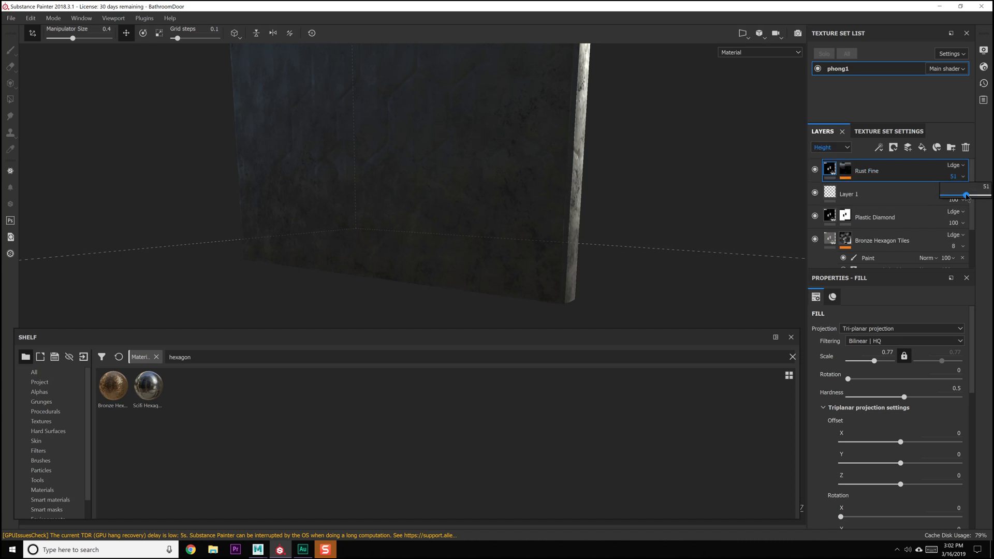
{"action": "left_click", "coordinate": [847, 150]}
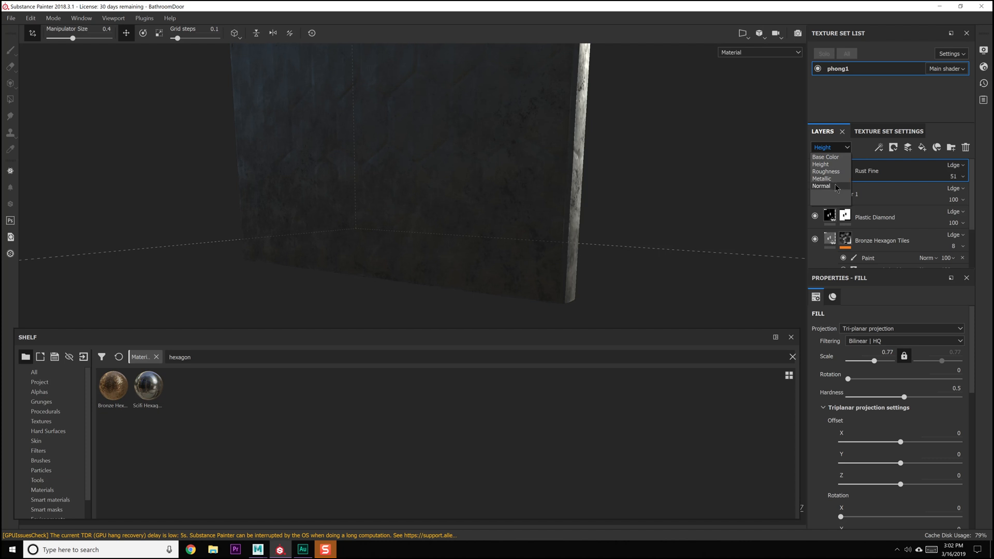
{"action": "left_click", "coordinate": [836, 186]}
{"action": "left_click", "coordinate": [953, 177]}
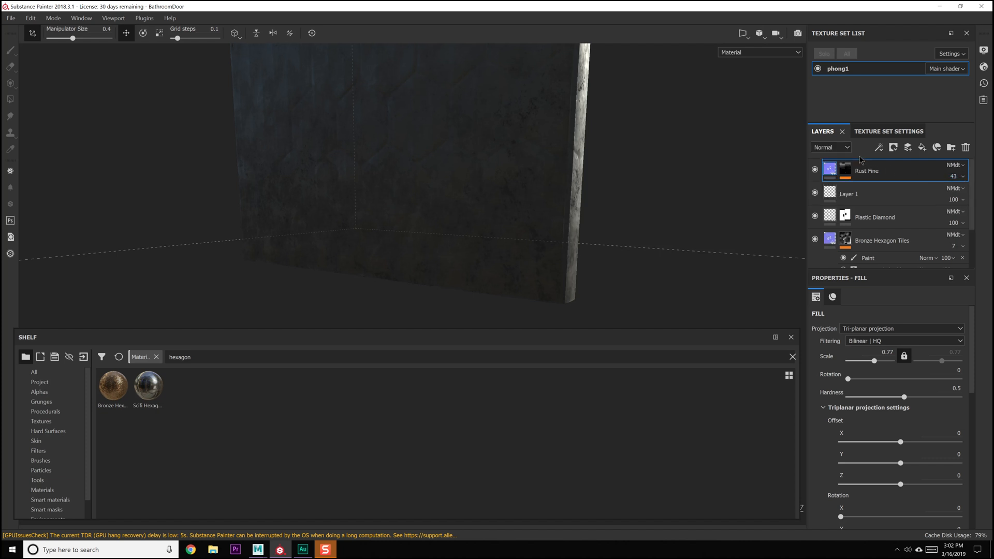
{"action": "left_click", "coordinate": [841, 149]}
{"action": "left_click", "coordinate": [841, 171]}
{"action": "left_click_drag", "start_coordinate": [964, 192], "coordinate": [974, 199]}
Select Layer 1 and look over the whole textured door from a distance
{"action": "left_click_drag", "start_coordinate": [596, 204], "coordinate": [668, 212], "text": "alt"}
{"action": "left_click_drag", "start_coordinate": [647, 63], "coordinate": [568, 181], "text": "alt"}
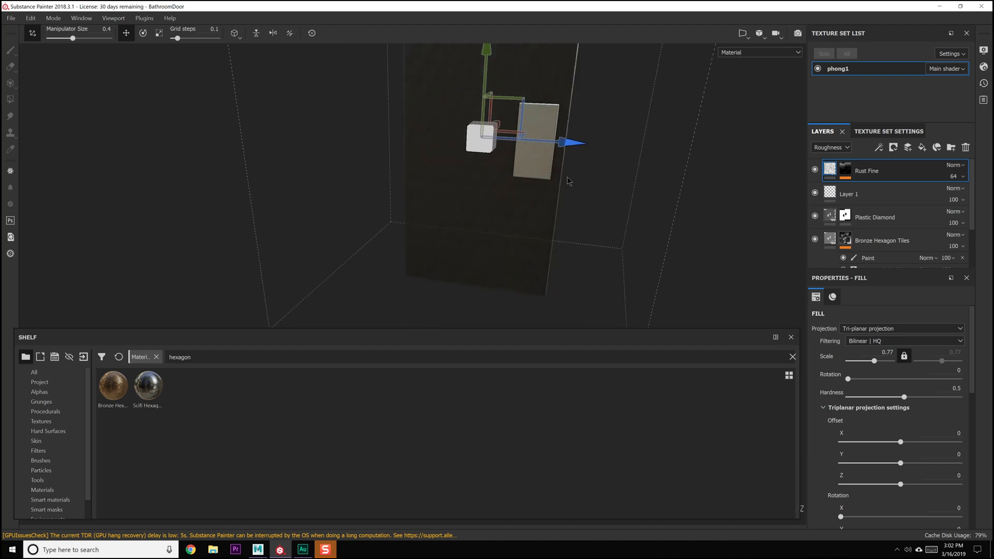
{"action": "left_click", "coordinate": [863, 191]}
{"action": "mouse_move", "coordinate": [745, 207]}
{"action": "left_mouse_down", "text": "alt"}
{"action": "mouse_move", "coordinate": [641, 170]}
{"action": "mouse_move", "coordinate": [481, 140]}
{"action": "mouse_move", "coordinate": [550, 84]}
{"action": "mouse_move", "coordinate": [523, 98]}
{"action": "mouse_move", "coordinate": [563, 156]}
{"action": "left_mouse_up", "text": "alt"}
{"action": "left_click", "coordinate": [11, 18]}
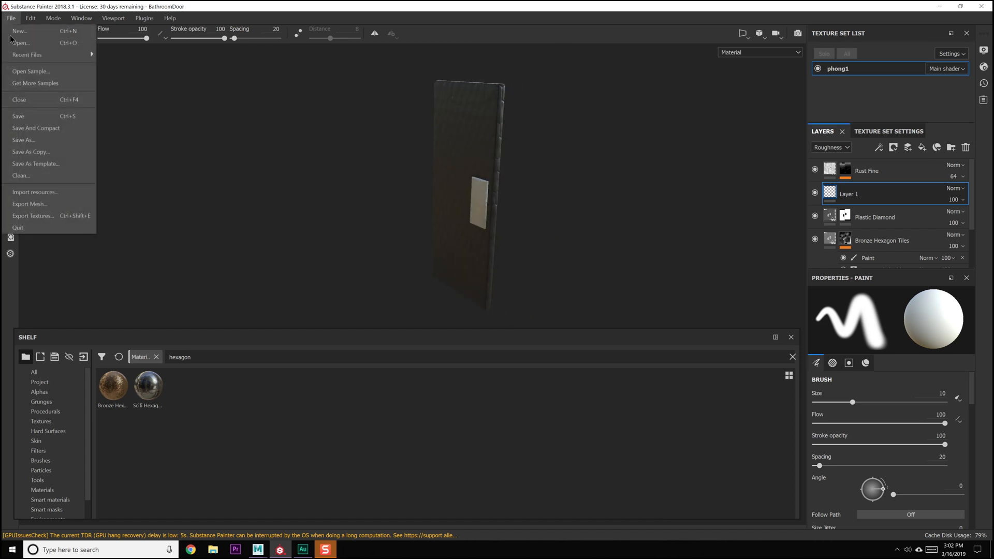
{"action": "left_click", "coordinate": [51, 212]}
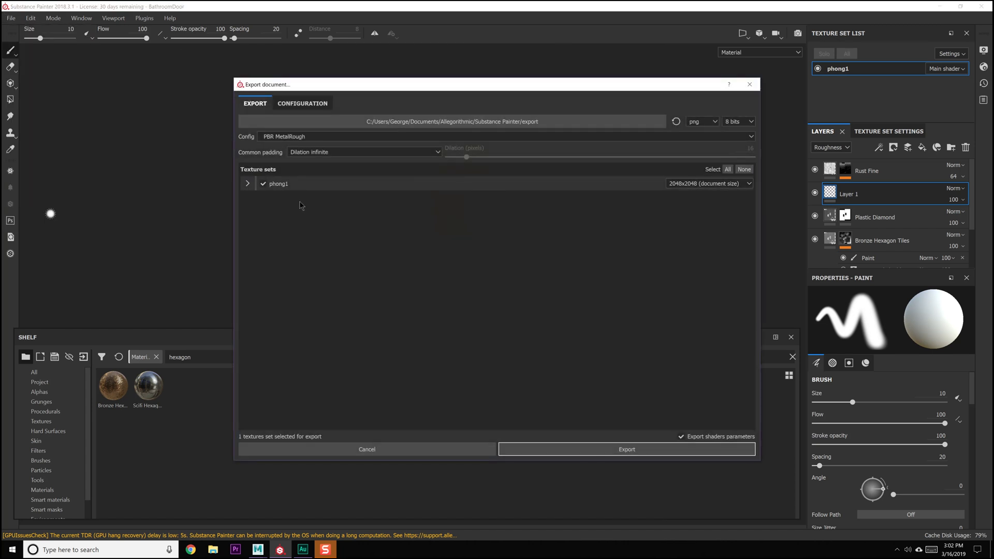
{"action": "left_click", "coordinate": [749, 84]}
Rename the phong1 texture set as BathroomDoor_M
{"action": "double_click", "coordinate": [836, 69]}
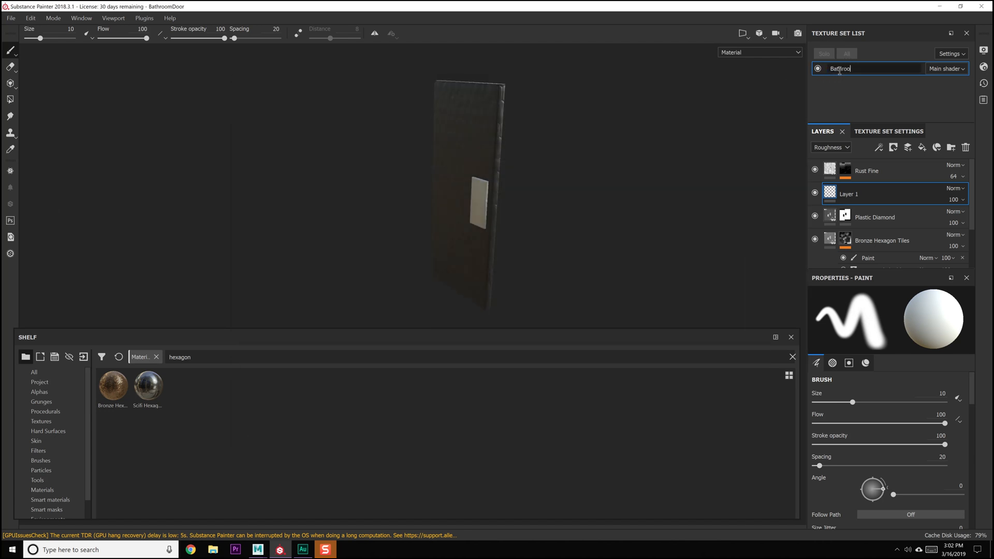
{"action": "key", "text": "Return"}
{"action": "double_click", "coordinate": [840, 74]}
{"action": "key", "text": "Return"}
Switch to Maya, assign a new Phong material to the men's bathroom door and name it BathroomDoor_M
{"action": "left_click", "coordinate": [259, 548]}
{"action": "left_click", "coordinate": [311, 517]}
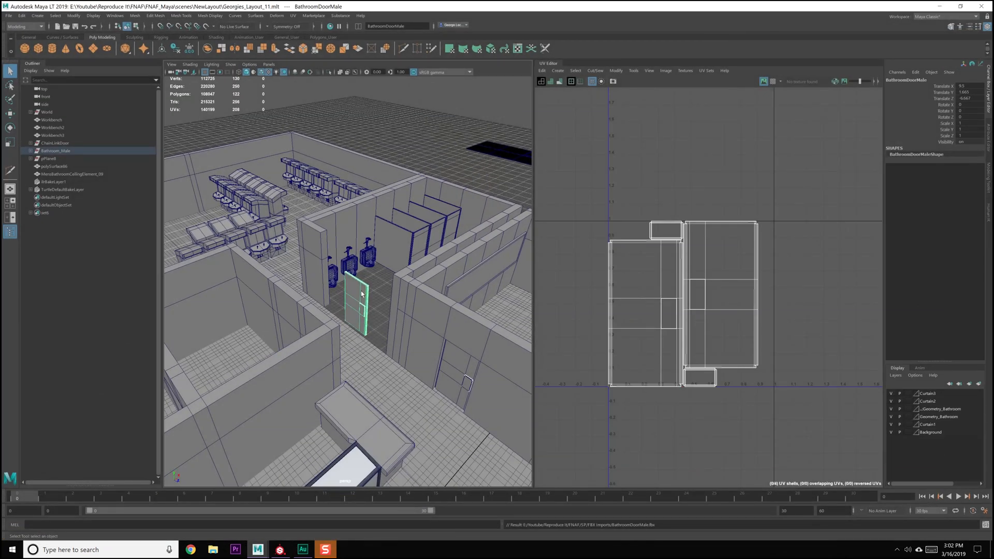
{"action": "left_click", "coordinate": [978, 27]}
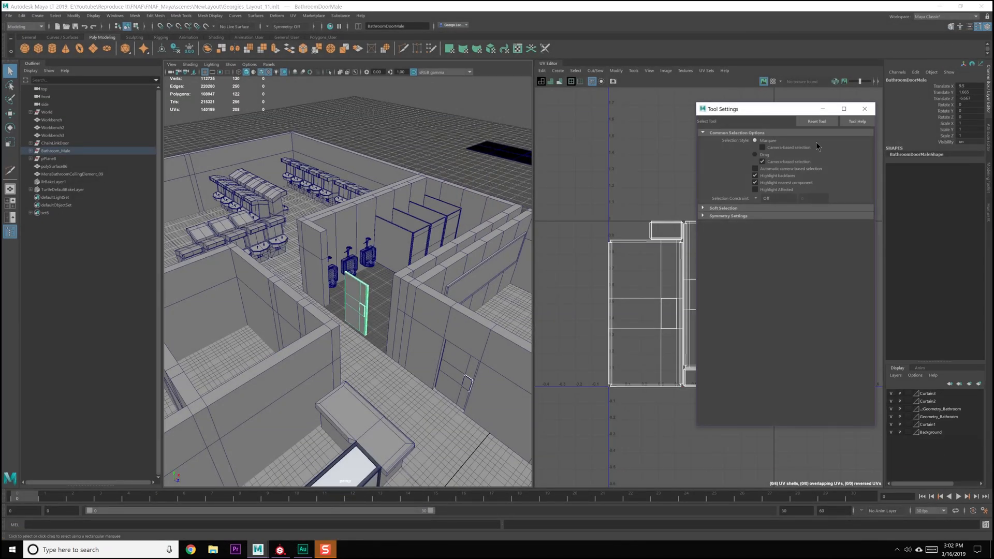
{"action": "left_click", "coordinate": [864, 108]}
{"action": "right_click_drag", "start_coordinate": [355, 293], "coordinate": [355, 433]}
{"action": "left_click", "coordinate": [386, 242]}
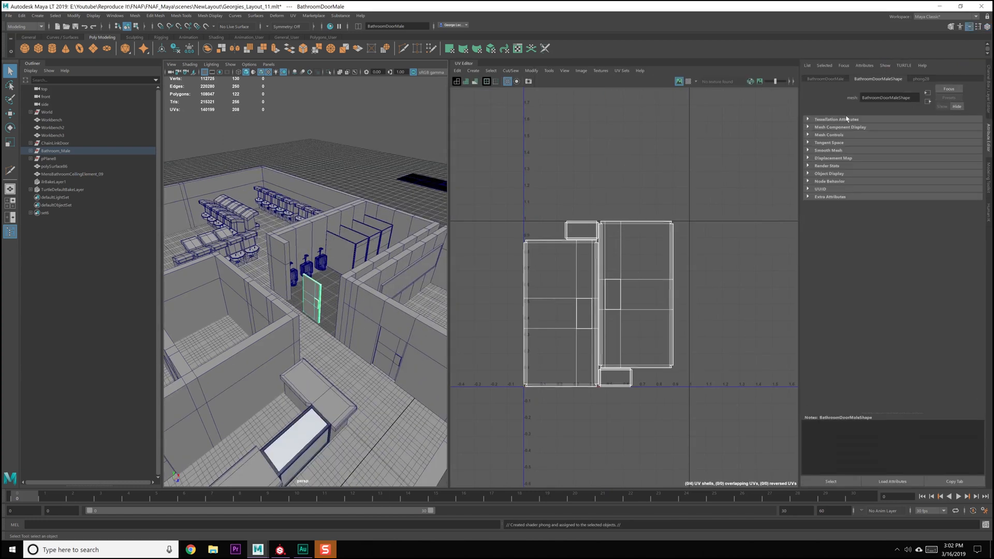
{"action": "left_click", "coordinate": [927, 78]}
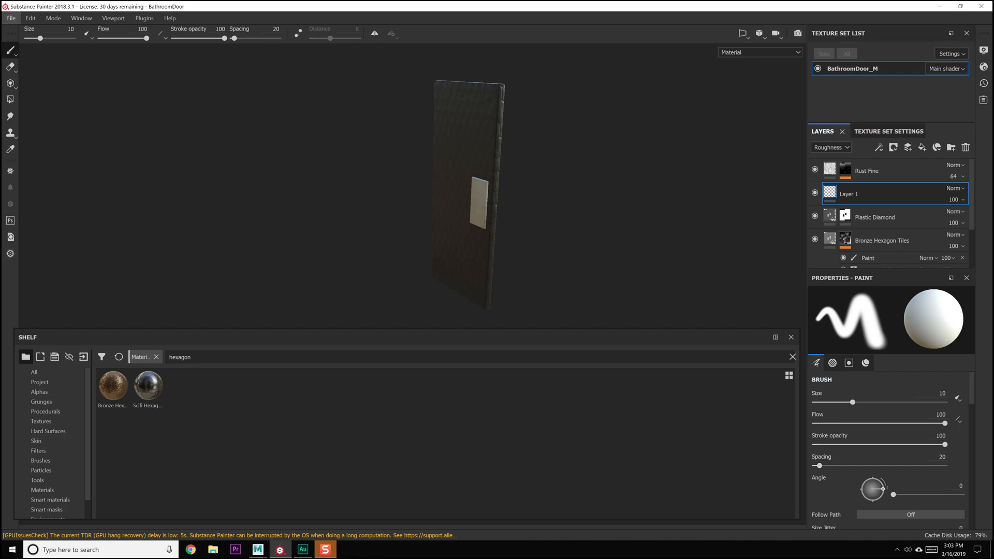
In Substance Painter, export the BathroomDoor_M textures as PBR MetalRough PNGs to E:/Youtube/Reproduce It/FNAF/SP/Textures/BathroomDoor
{"action": "left_click", "coordinate": [10, 17]}
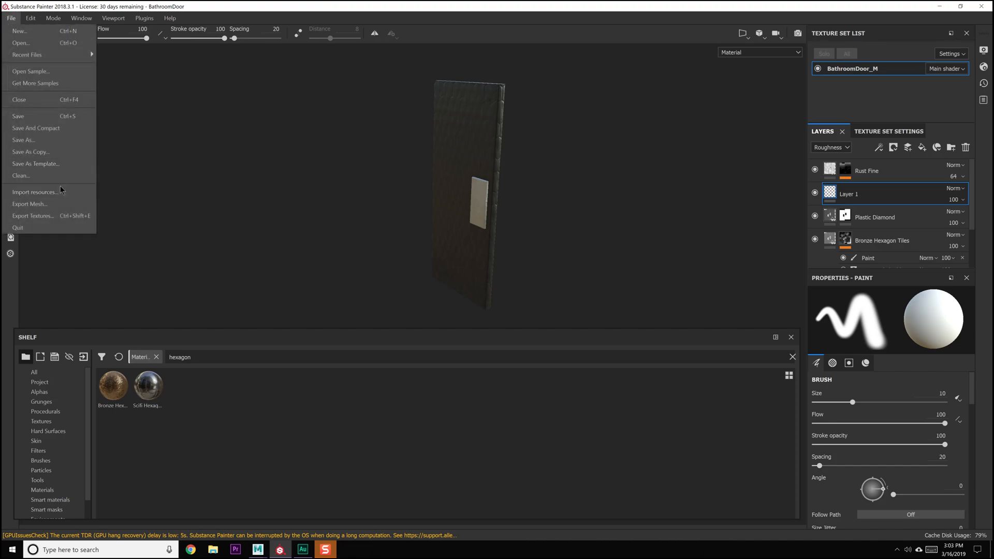
{"action": "left_click", "coordinate": [53, 216]}
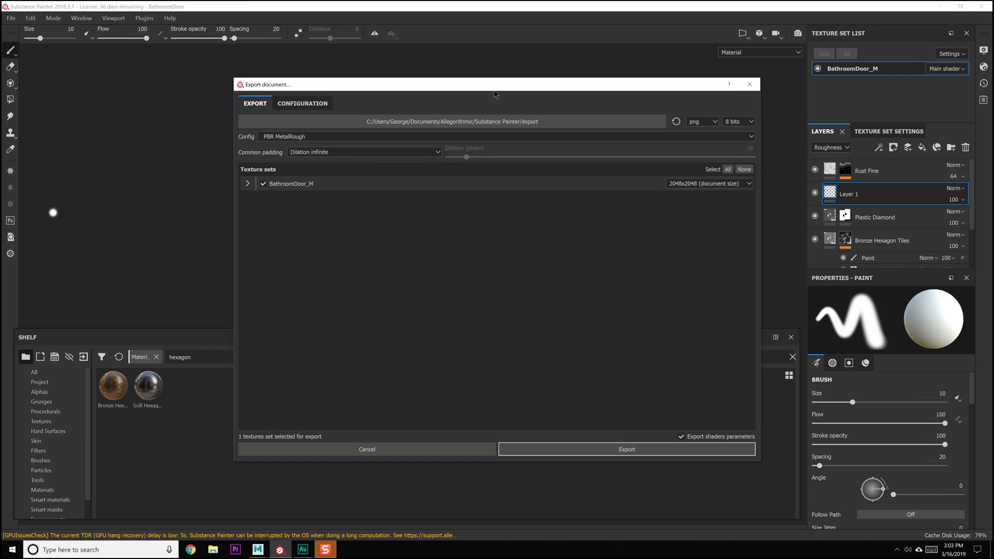
{"action": "left_click", "coordinate": [500, 121]}
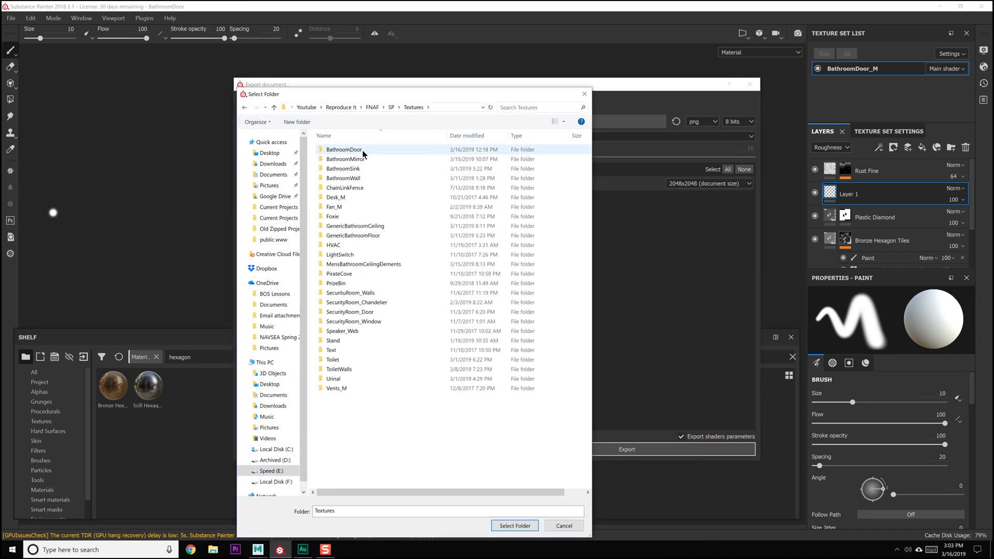
{"action": "double_click", "coordinate": [363, 152]}
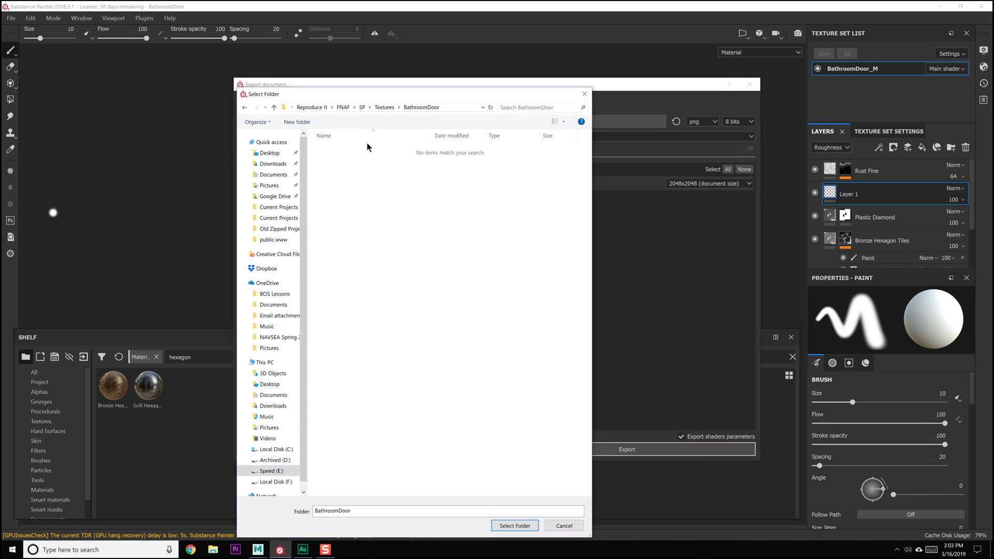
{"action": "left_click", "coordinate": [515, 527]}
{"action": "left_click", "coordinate": [604, 449]}
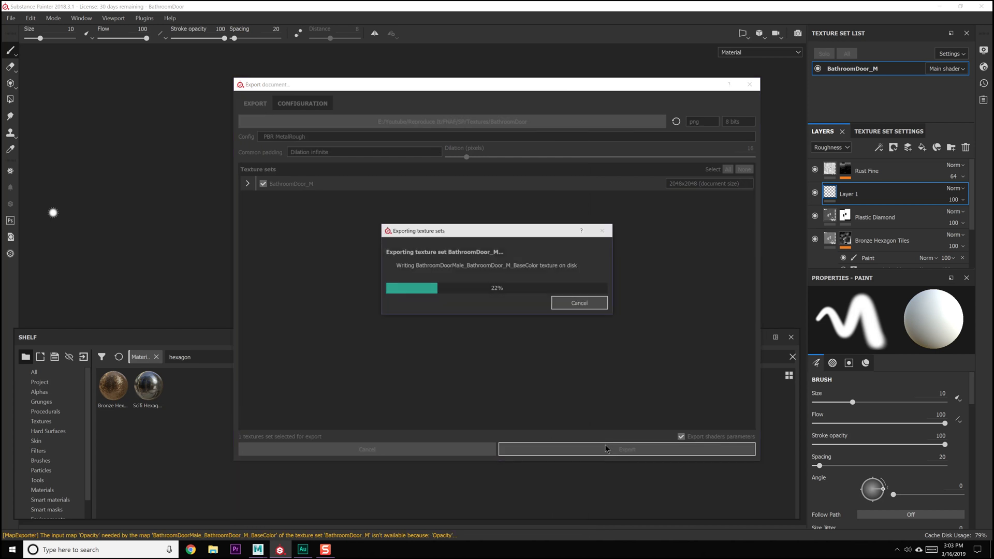
{"action": "left_click", "coordinate": [574, 307]}
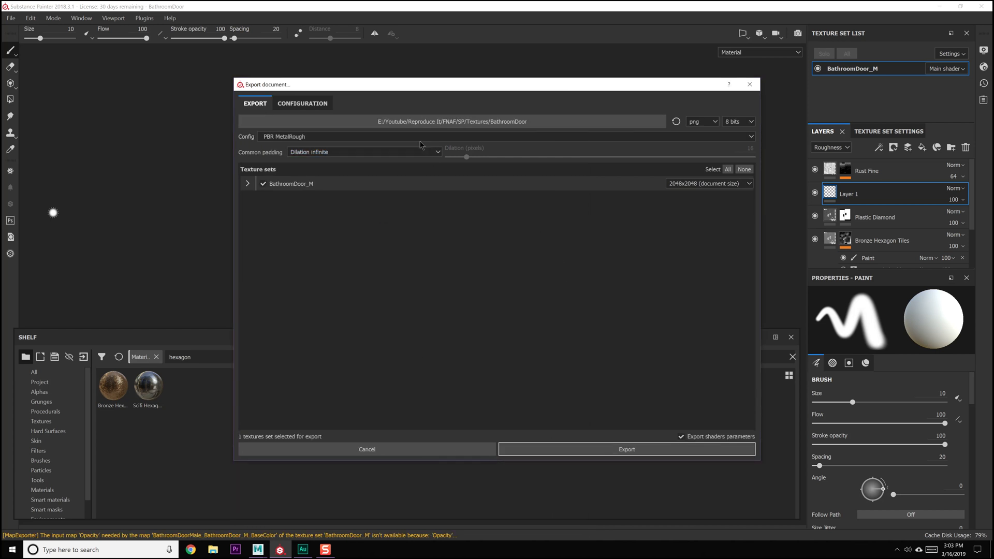
Export the BathroomDoor_M textures again using the Unity 5 Occ configuration
{"action": "left_click", "coordinate": [420, 138]}
{"action": "scroll", "coordinate": [344, 167], "scroll_direction": "down", "scroll_amount": 5}
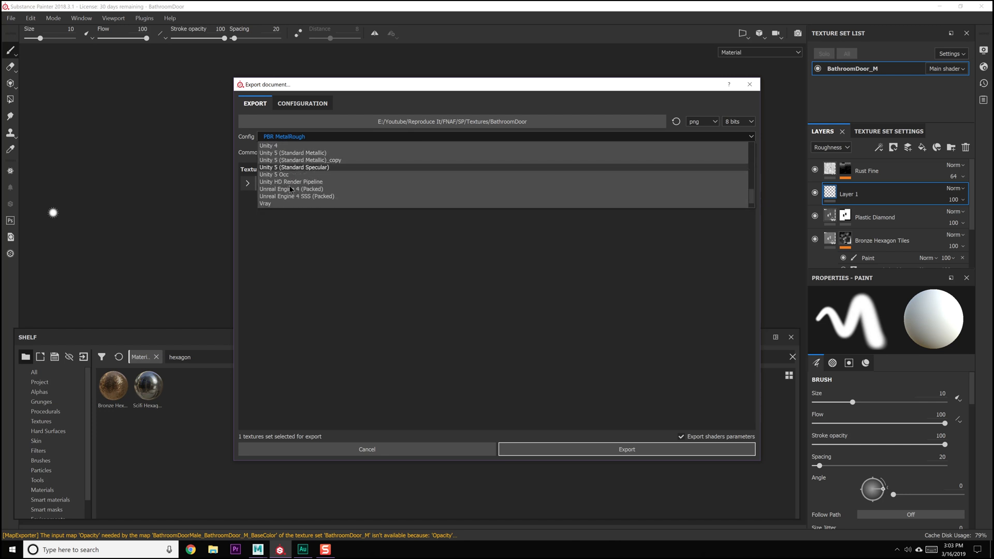
{"action": "left_click", "coordinate": [288, 175]}
{"action": "left_click", "coordinate": [558, 443]}
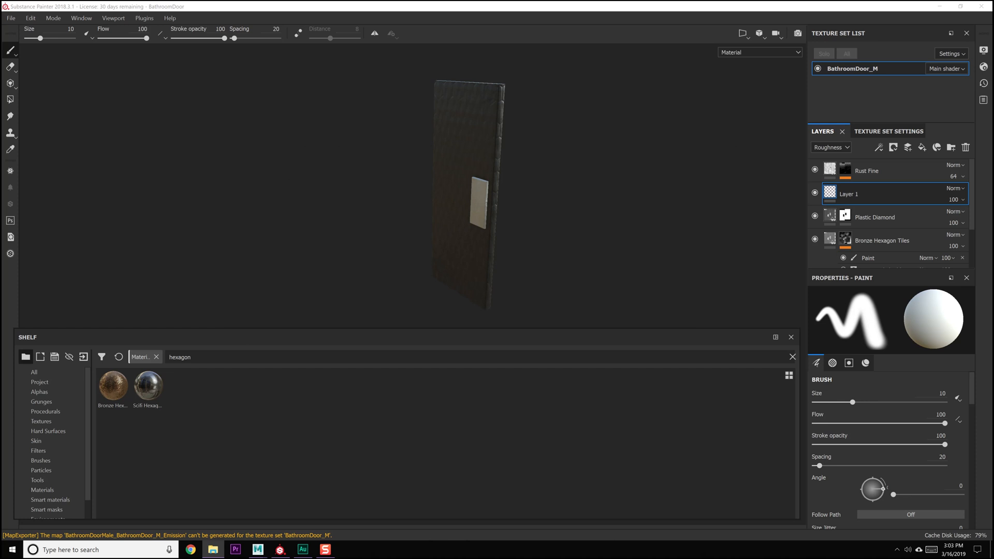
Delete the BaseColor and Metallic PNG files from the exported BathroomDoor textures folder
{"action": "mouse_move", "coordinate": [993, 89]}
{"action": "left_mouse_down"}
{"action": "mouse_move", "coordinate": [242, 97]}
{"action": "mouse_move", "coordinate": [311, 92]}
{"action": "left_mouse_up"}
{"action": "left_click_drag", "start_coordinate": [432, 207], "coordinate": [476, 194]}
{"action": "left_click", "coordinate": [477, 194]}
{"action": "right_click", "coordinate": [485, 166]}
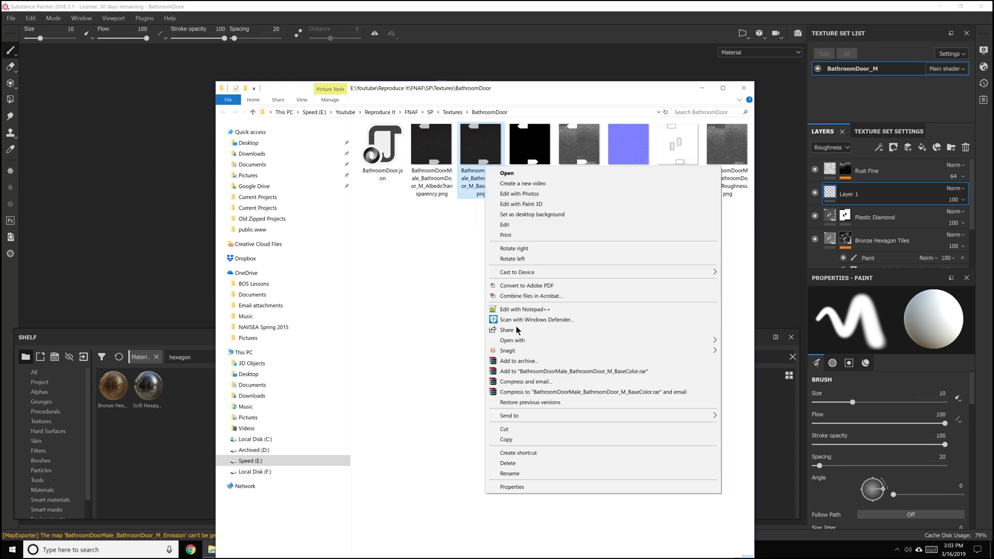
{"action": "left_click", "coordinate": [513, 462]}
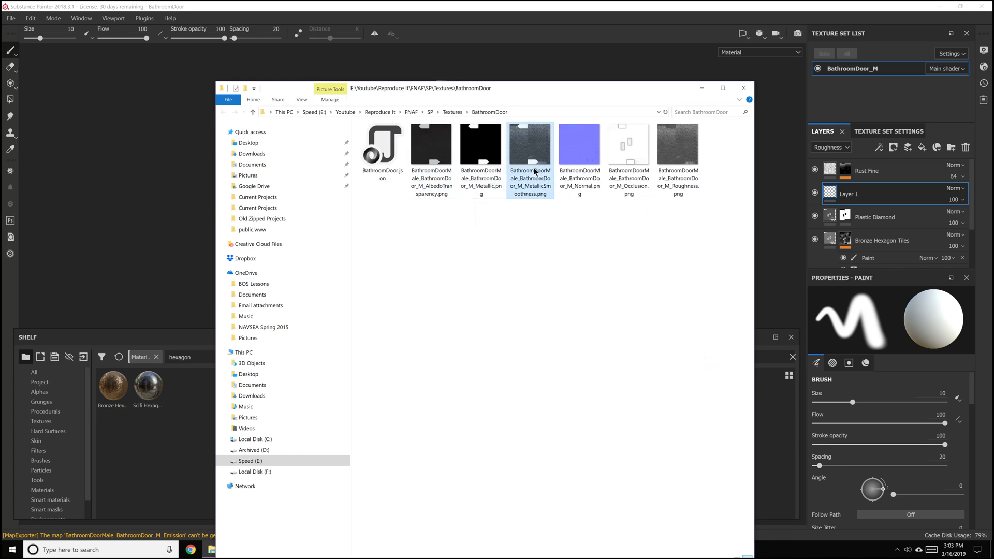
{"action": "right_click", "coordinate": [479, 157]}
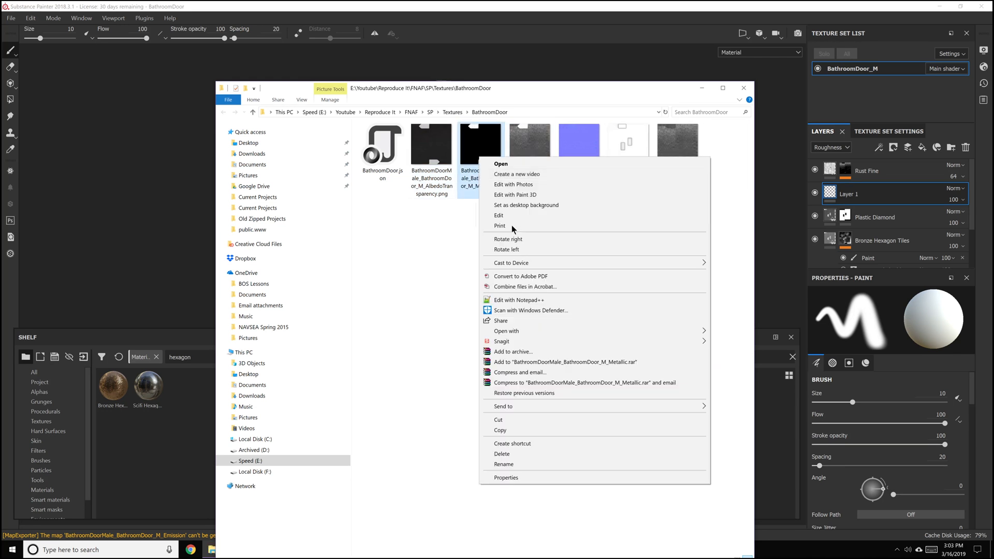
{"action": "left_click", "coordinate": [504, 456]}
Delete all remaining files in the BathroomDoor textures folder and minimize the folder window
{"action": "left_click", "coordinate": [526, 150]}
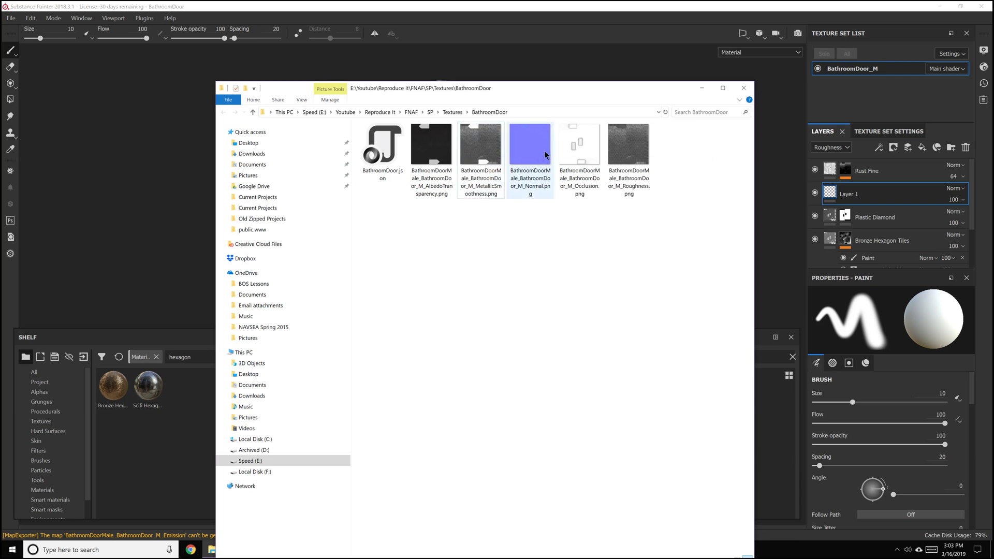
{"action": "left_click_drag", "start_coordinate": [668, 197], "coordinate": [363, 127]}
{"action": "right_click", "coordinate": [385, 162]}
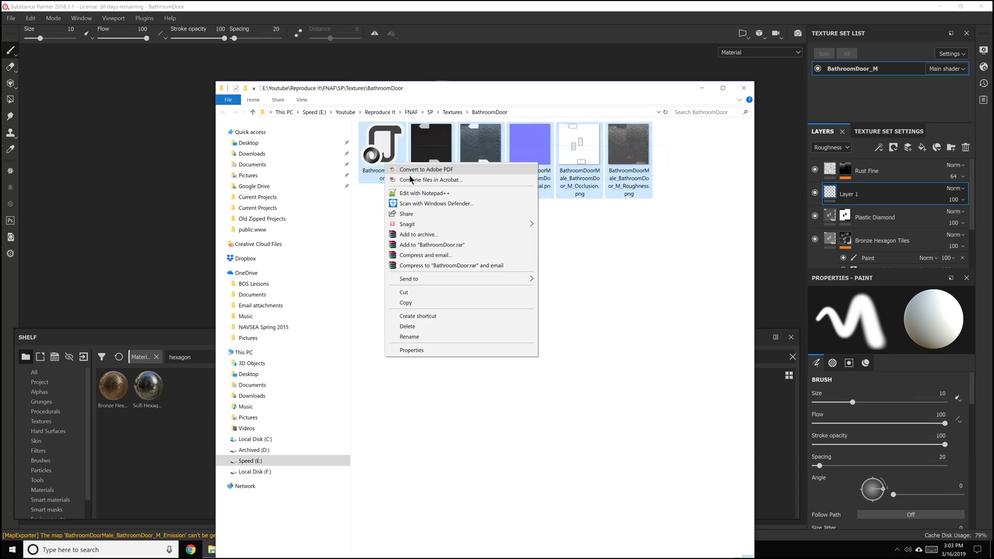
{"action": "left_click", "coordinate": [408, 326]}
{"action": "left_click", "coordinate": [699, 89]}
Re-export the BathroomDoor_M textures with the Unity 5 Occ configuration into the emptied BathroomDoor folder and close Substance Painter
{"action": "left_click", "coordinate": [11, 19]}
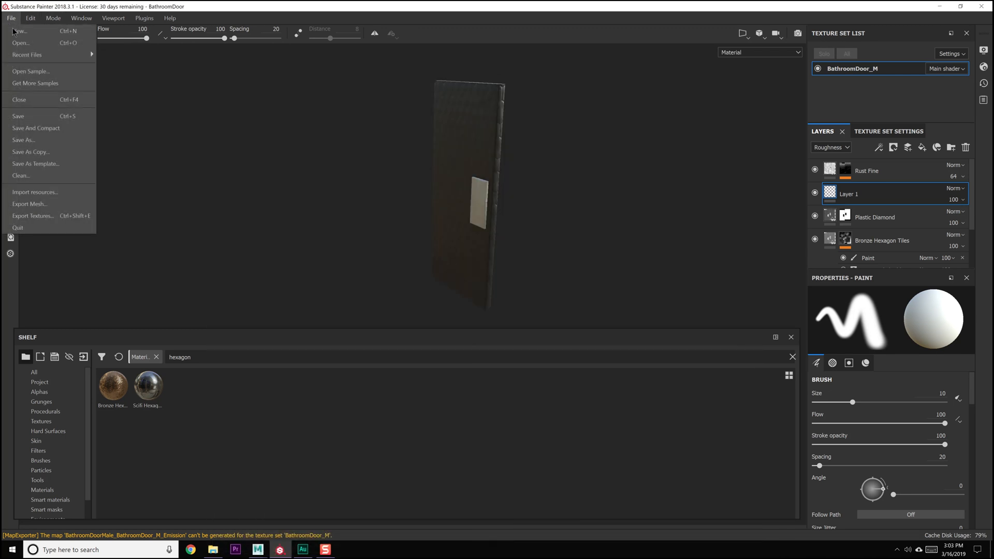
{"action": "left_click", "coordinate": [84, 215]}
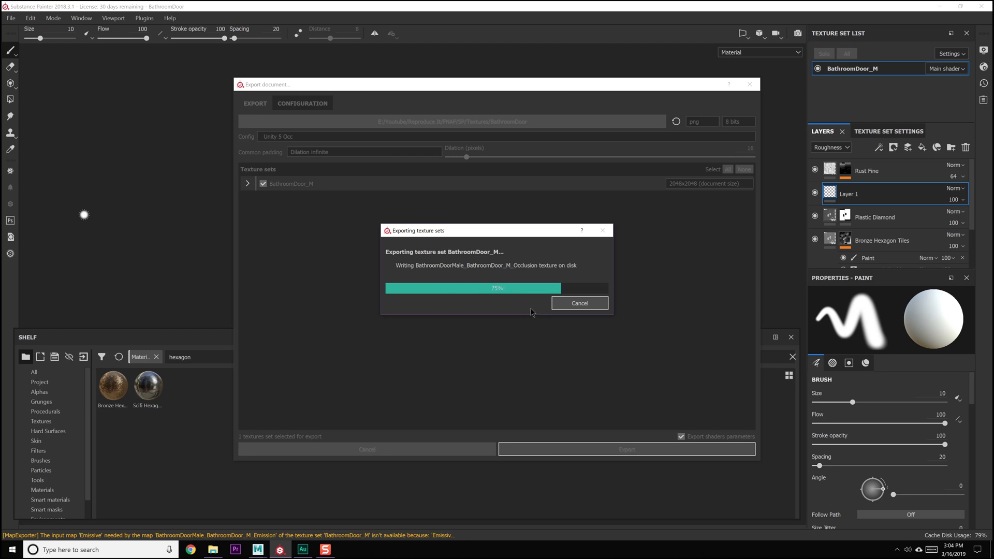
{"action": "left_click", "coordinate": [525, 283]}
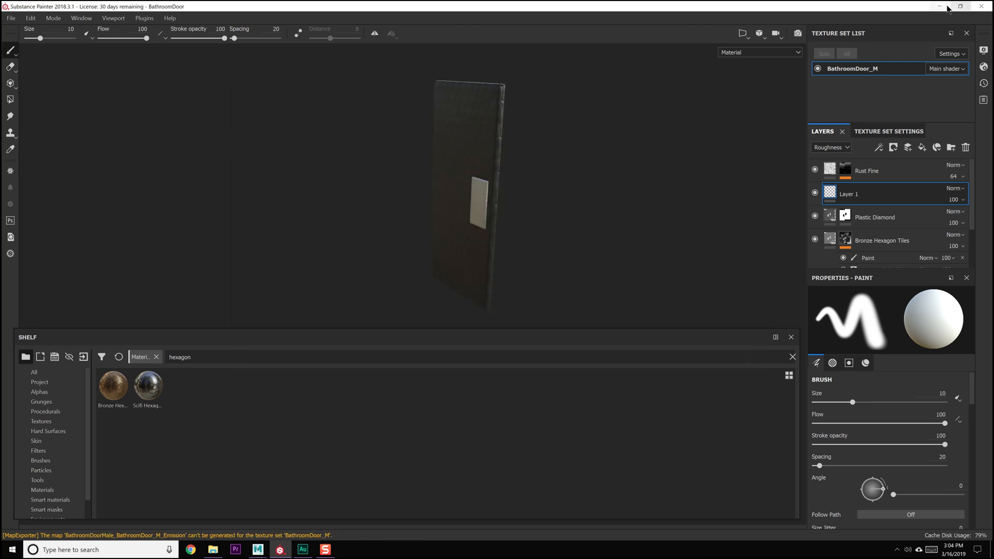
{"action": "left_click", "coordinate": [978, 8]}
Switch to Maya LT, widen the perspective view beside the UV Editor, and show all hidden objects in the scene
{"action": "left_click", "coordinate": [413, 289]}
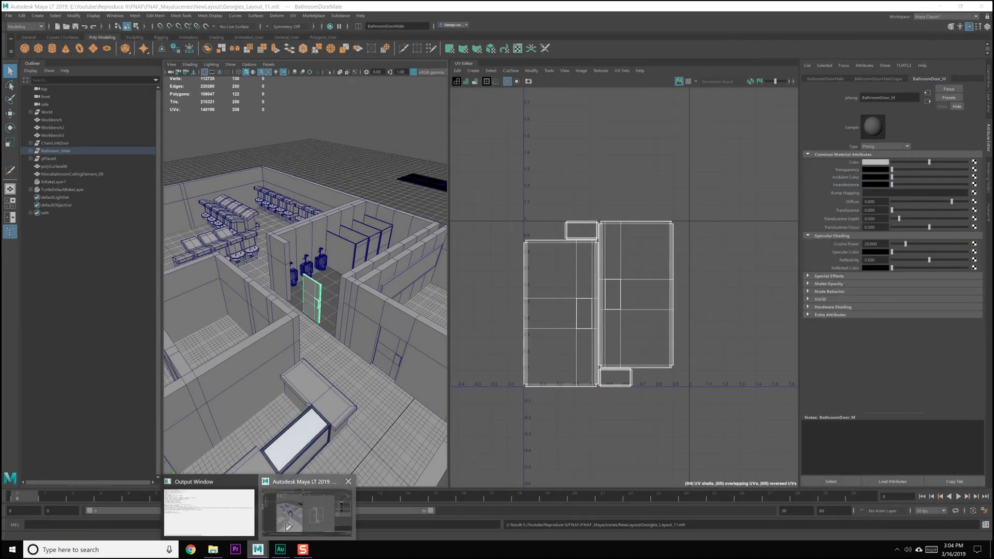
{"action": "left_click_drag", "start_coordinate": [450, 307], "coordinate": [729, 307]}
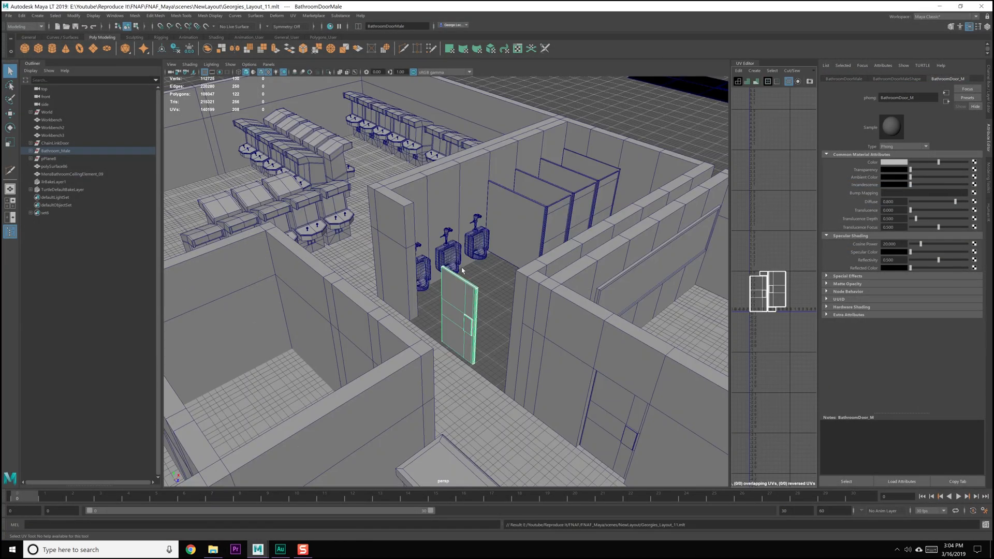
{"action": "left_click_drag", "start_coordinate": [448, 233], "coordinate": [420, 223], "text": "alt"}
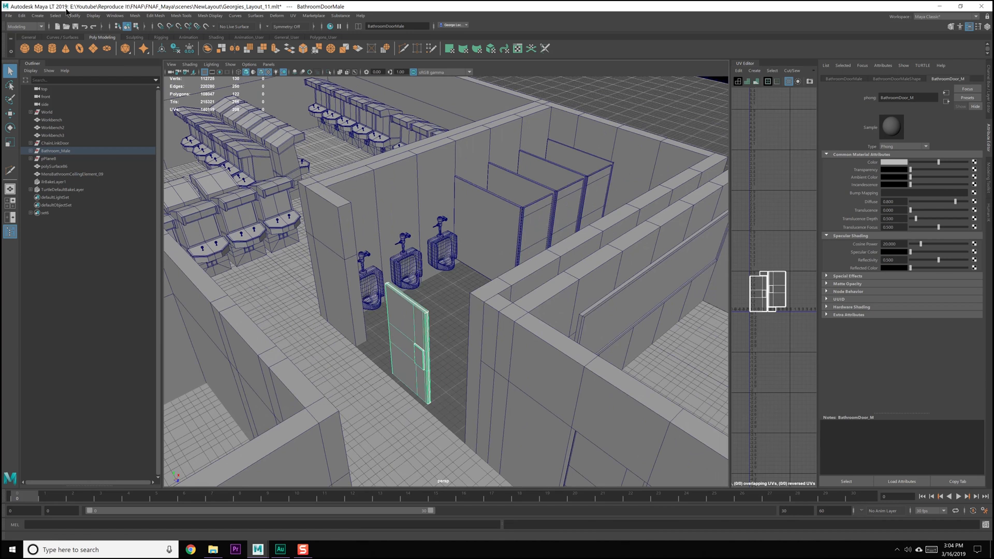
{"action": "left_click", "coordinate": [89, 16]}
{"action": "mouse_move", "coordinate": [120, 65]}
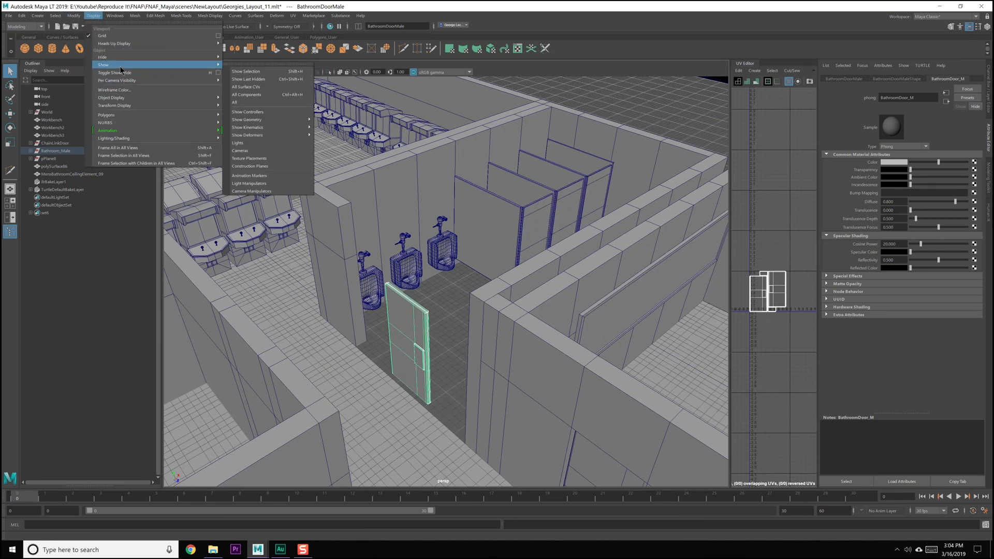
{"action": "left_click", "coordinate": [266, 106]}
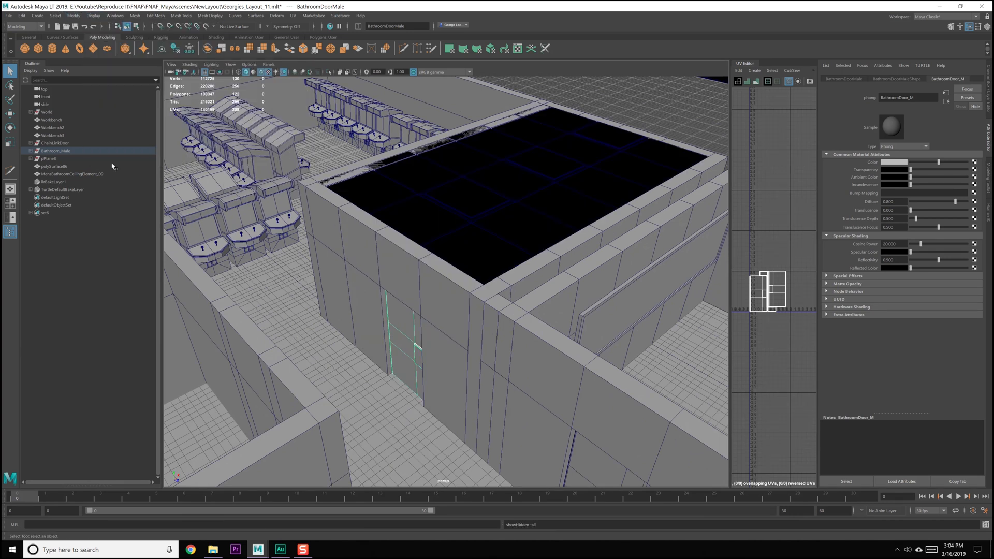
Export the Bathroom_Male group with the Game Exporter to the Unity project's MensRoom folder, replacing MensRoom_01.fbx
{"action": "left_click", "coordinate": [52, 151]}
{"action": "key", "text": "f"}
{"action": "left_click_drag", "start_coordinate": [512, 259], "coordinate": [175, 154], "text": "alt"}
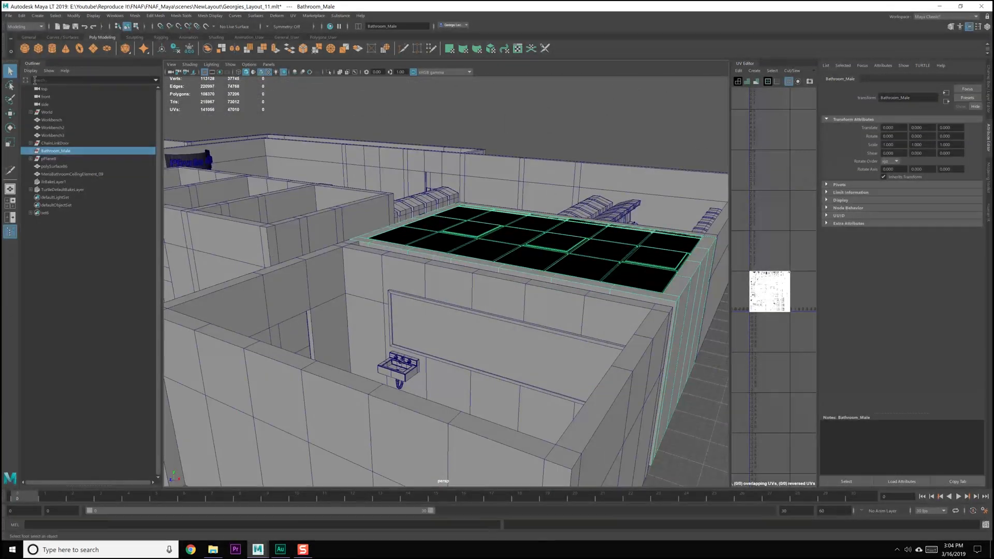
{"action": "left_click", "coordinate": [10, 16]}
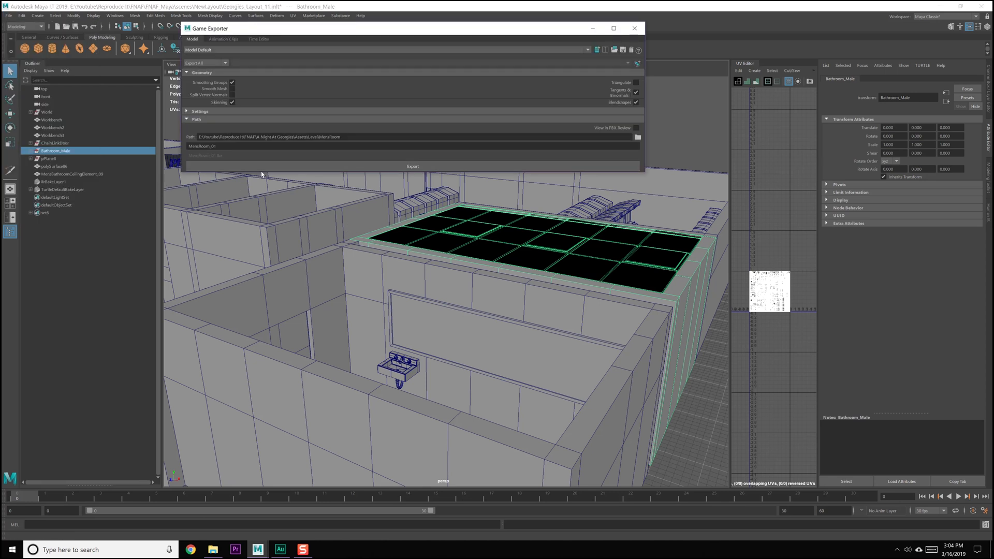
{"action": "left_click", "coordinate": [390, 168]}
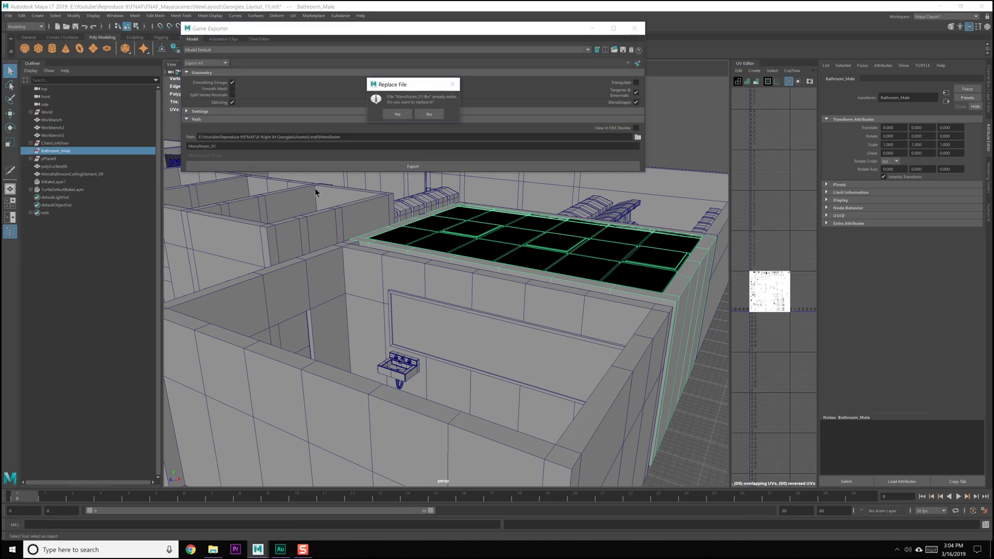
{"action": "left_click", "coordinate": [398, 114]}
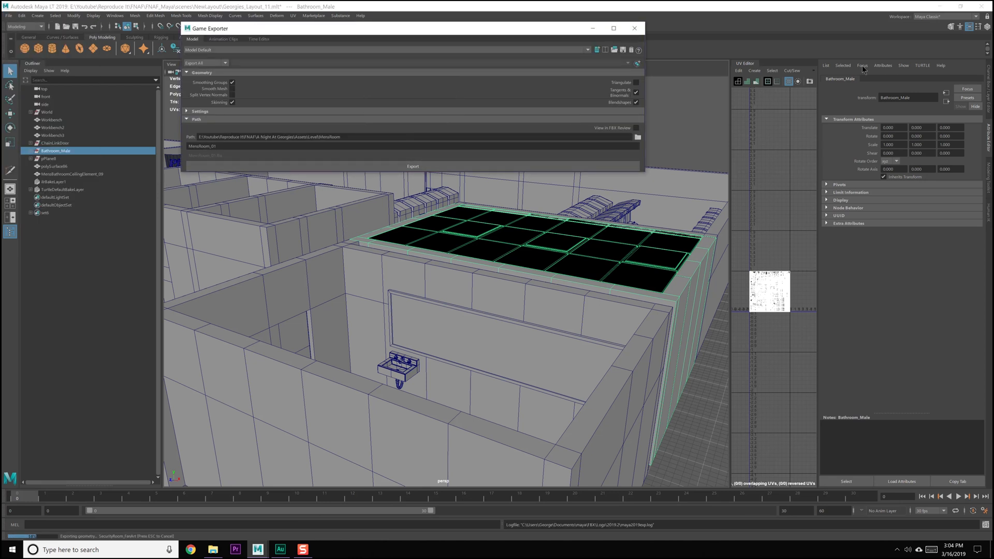
{"action": "left_click", "coordinate": [634, 28]}
Minimize Maya LT and open the A Night At Georgies project from Unity Hub
{"action": "left_click", "coordinate": [940, 7]}
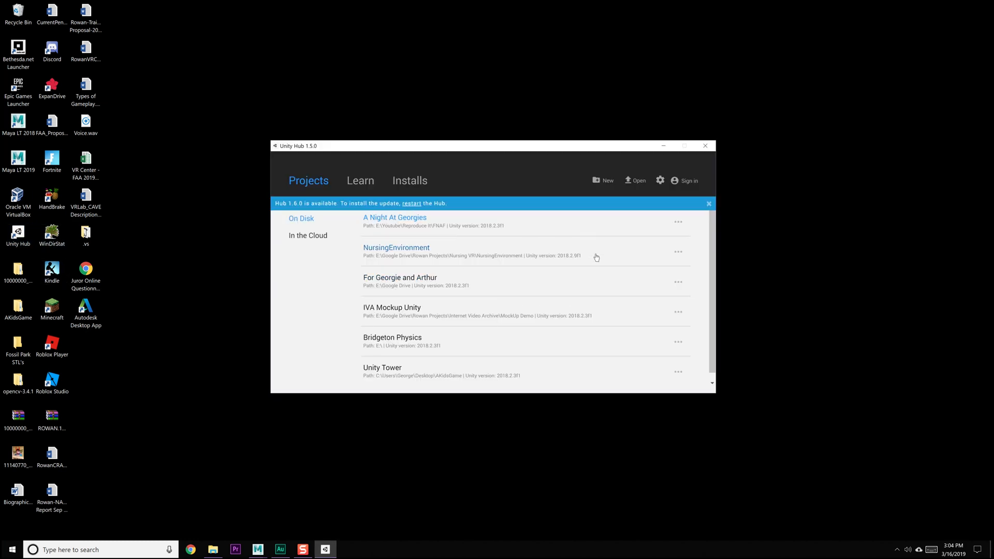
{"action": "left_click", "coordinate": [419, 249]}
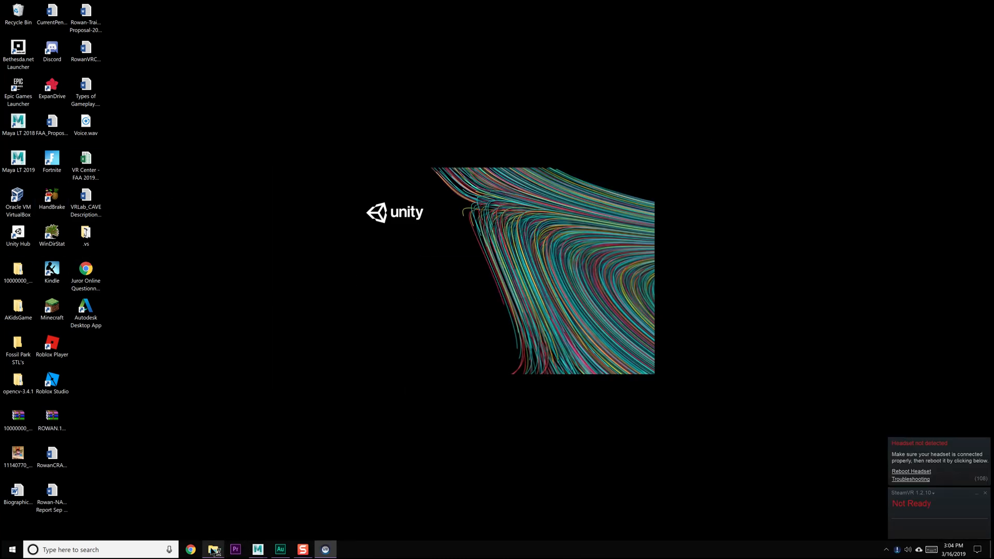
In File Explorer, copy the BathroomDoor and BathroomMirror folders from FNAF/SP/Textures
{"action": "left_click", "coordinate": [213, 549]}
{"action": "left_click", "coordinate": [456, 114]}
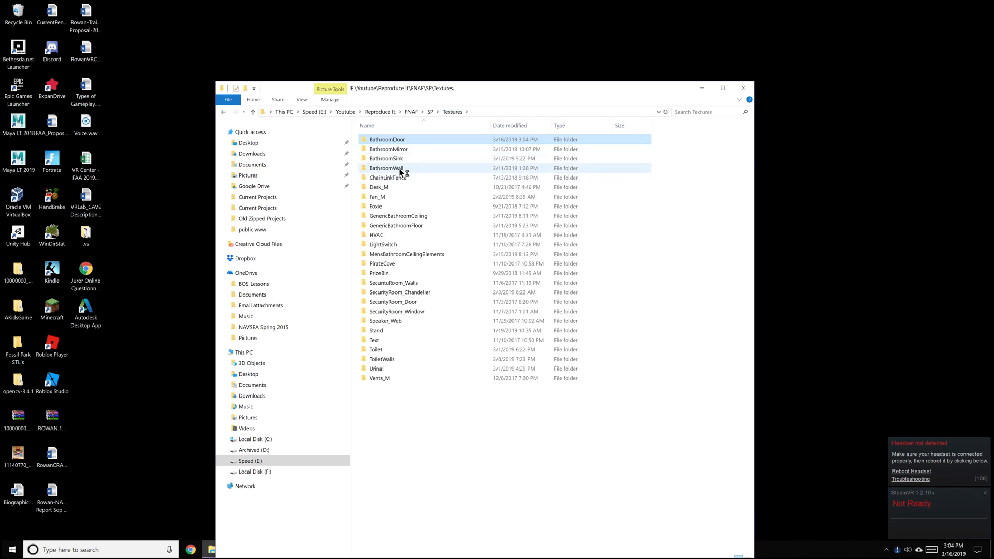
{"action": "right_click", "coordinate": [399, 143]}
{"action": "left_click", "coordinate": [434, 443]}
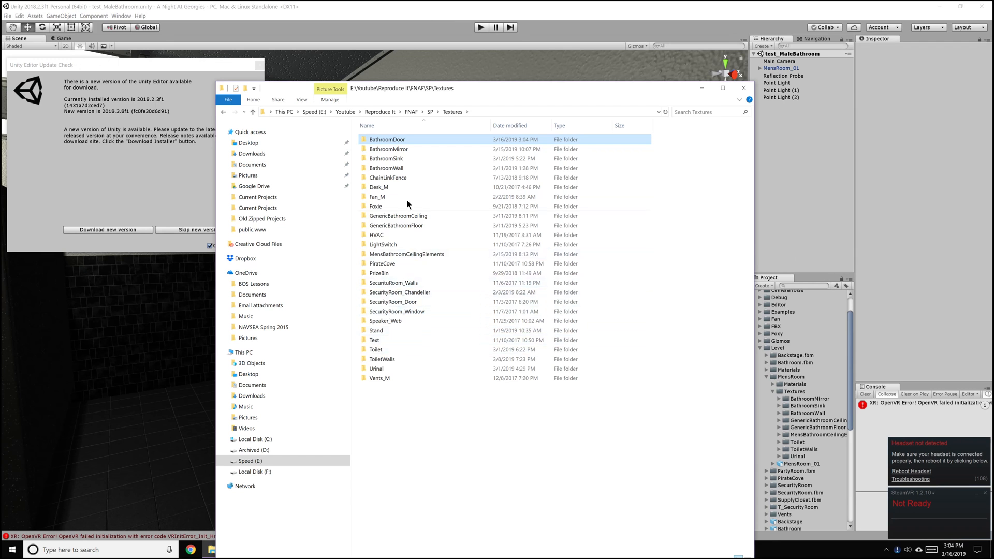
{"action": "left_click", "coordinate": [393, 149], "text": "shift"}
{"action": "right_click", "coordinate": [392, 150]}
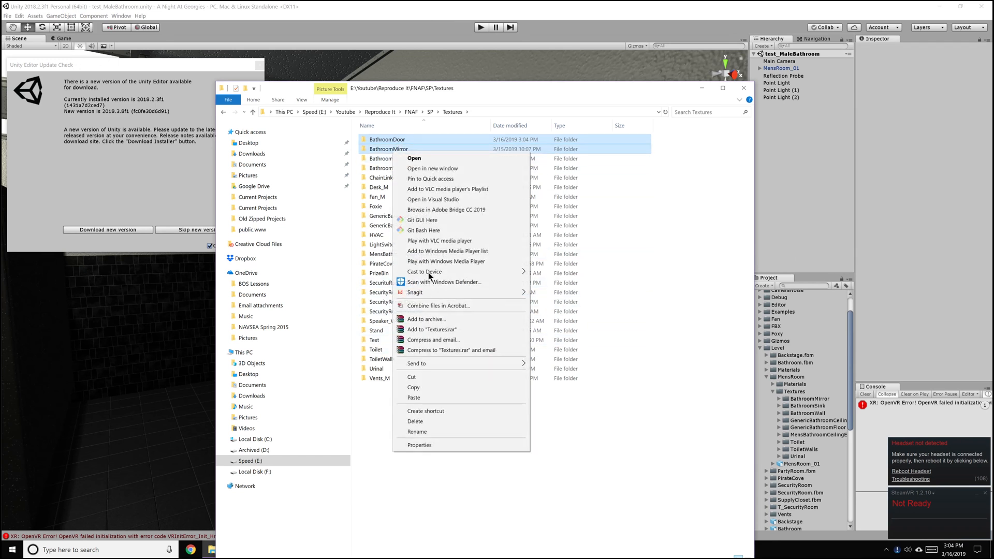
{"action": "left_click", "coordinate": [416, 387]}
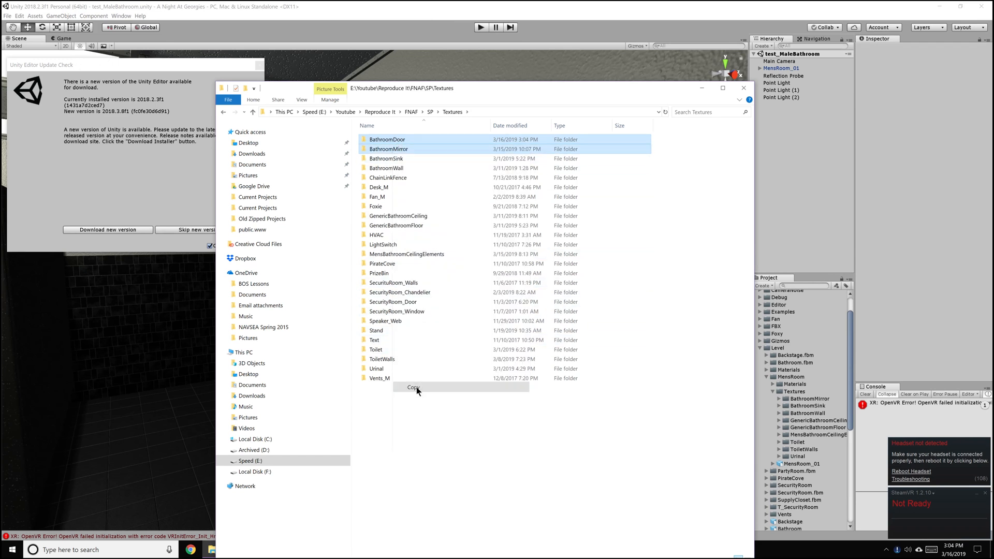
Go to the Unity project's texture folder at FNAF/A Night At Georgies/Assets/Level/MensRoom/Textures
{"action": "left_click", "coordinate": [410, 113]}
{"action": "double_click", "coordinate": [399, 149]}
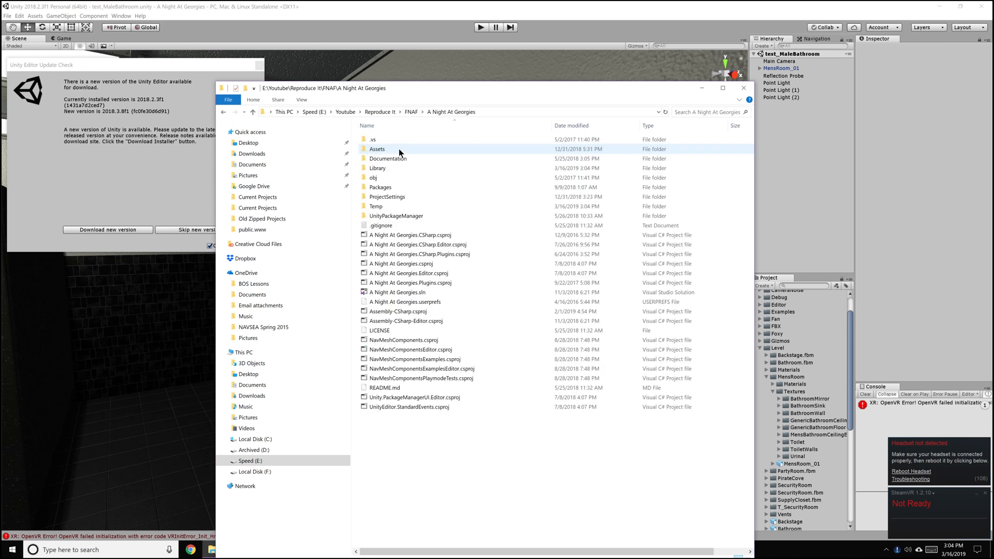
{"action": "double_click", "coordinate": [387, 149]}
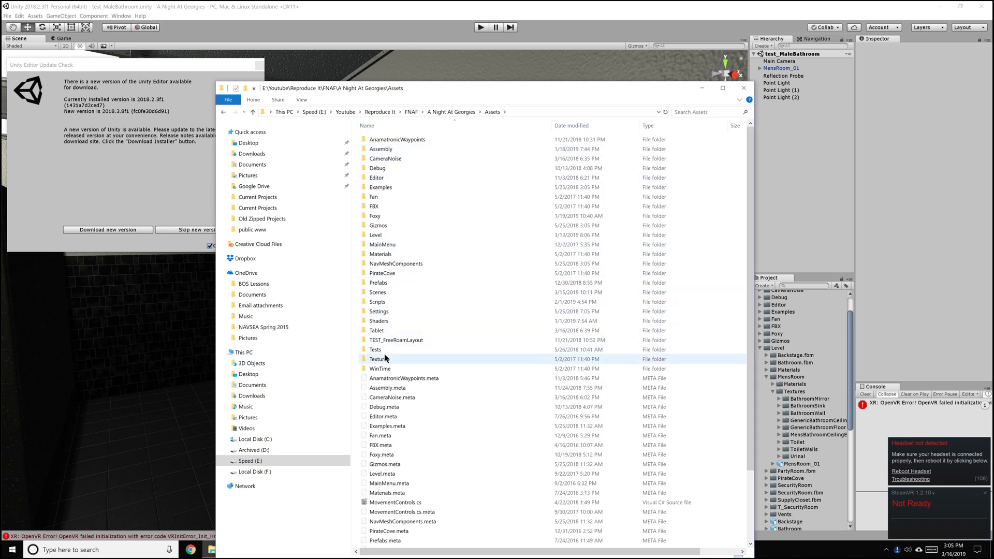
{"action": "double_click", "coordinate": [384, 236]}
{"action": "double_click", "coordinate": [392, 167]}
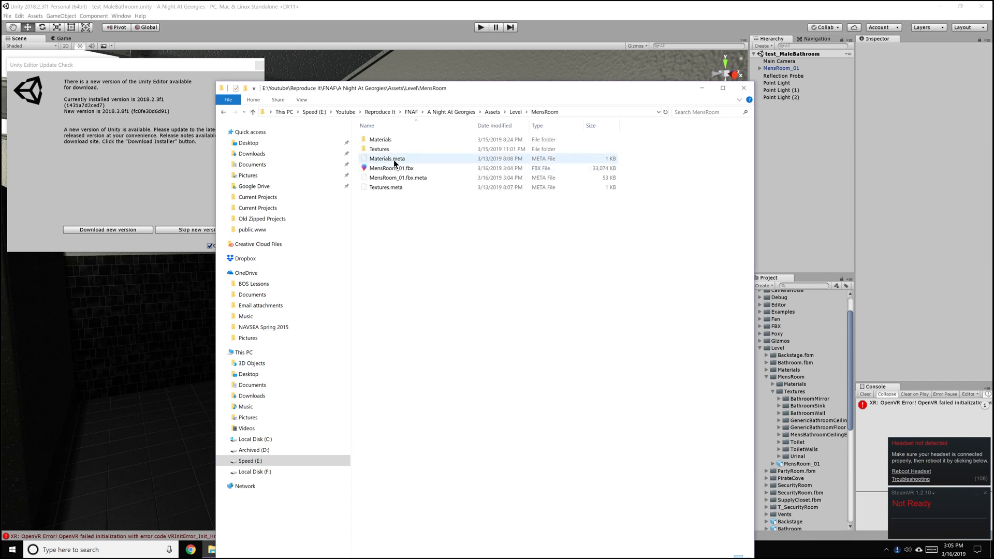
{"action": "double_click", "coordinate": [390, 149]}
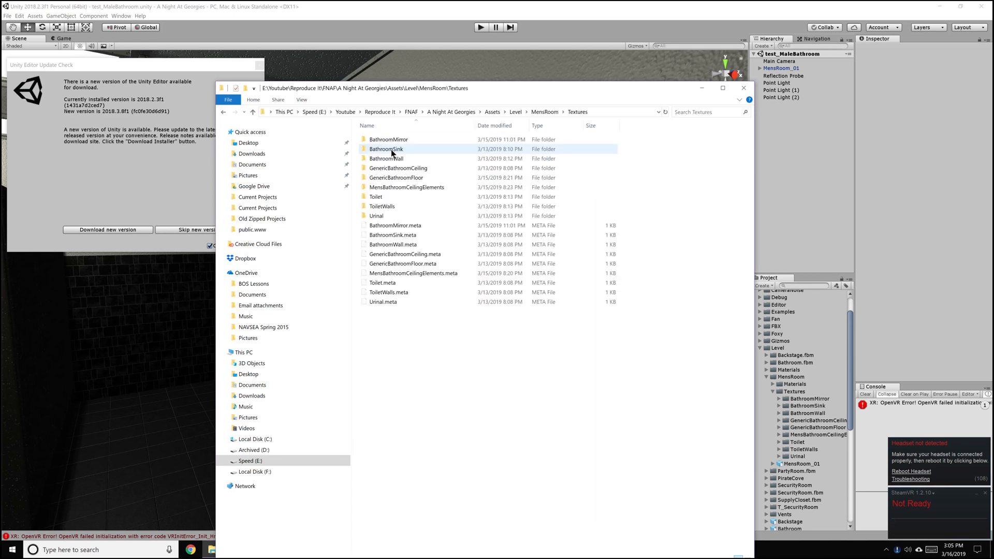
Paste the copied texture folders into MensRoom/Textures, replacing files with the same names, and minimize File Explorer
{"action": "right_click", "coordinate": [391, 317]}
{"action": "left_click", "coordinate": [415, 358]}
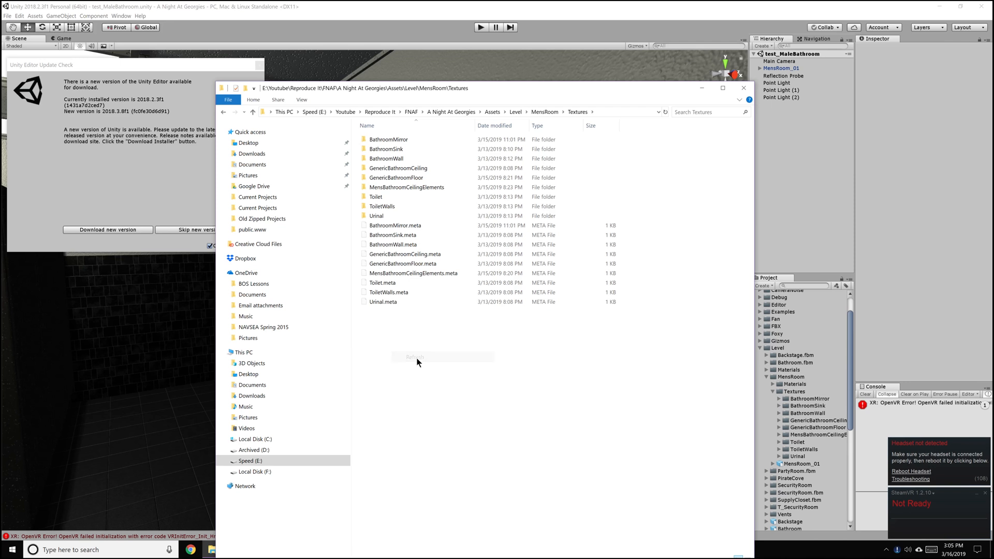
{"action": "right_click", "coordinate": [416, 358]}
{"action": "left_click", "coordinate": [432, 414]}
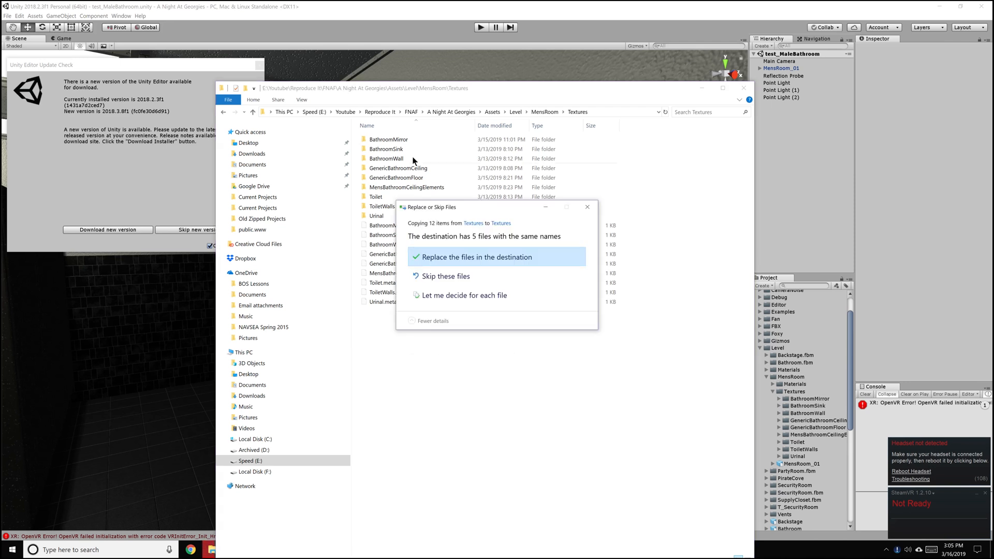
{"action": "left_click", "coordinate": [448, 262]}
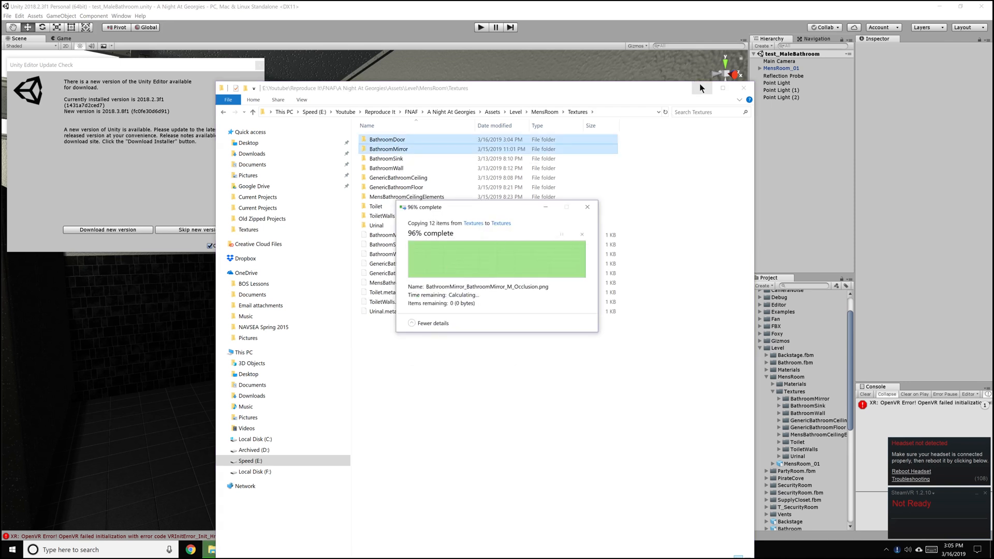
{"action": "left_click", "coordinate": [699, 84]}
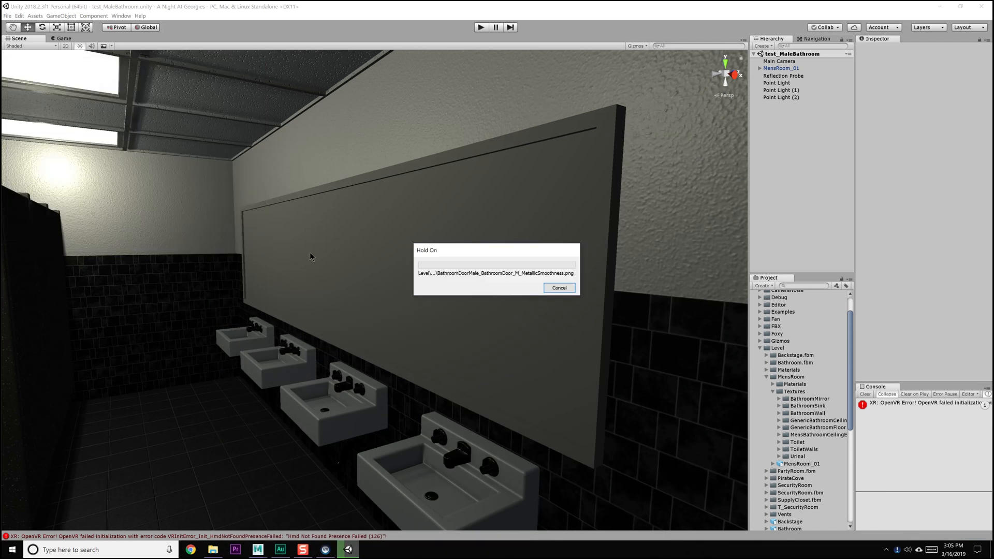
In the Unity scene, select the surface of the bathroom mirror to inspect its assigned material
{"action": "middle_click_drag", "start_coordinate": [304, 259], "coordinate": [325, 250], "text": "alt"}
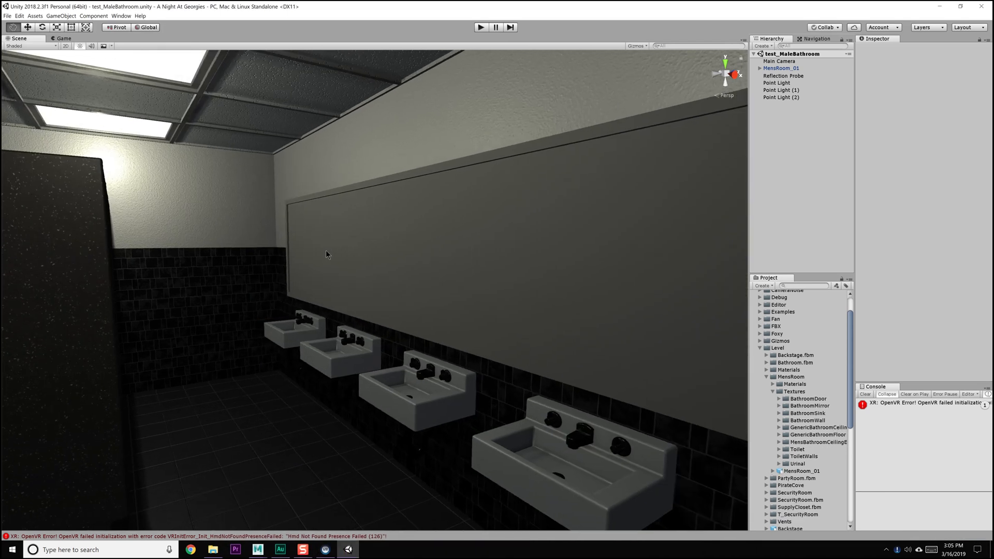
{"action": "left_click_drag", "start_coordinate": [325, 250], "coordinate": [316, 258], "text": "alt"}
{"action": "left_click", "coordinate": [316, 258]}
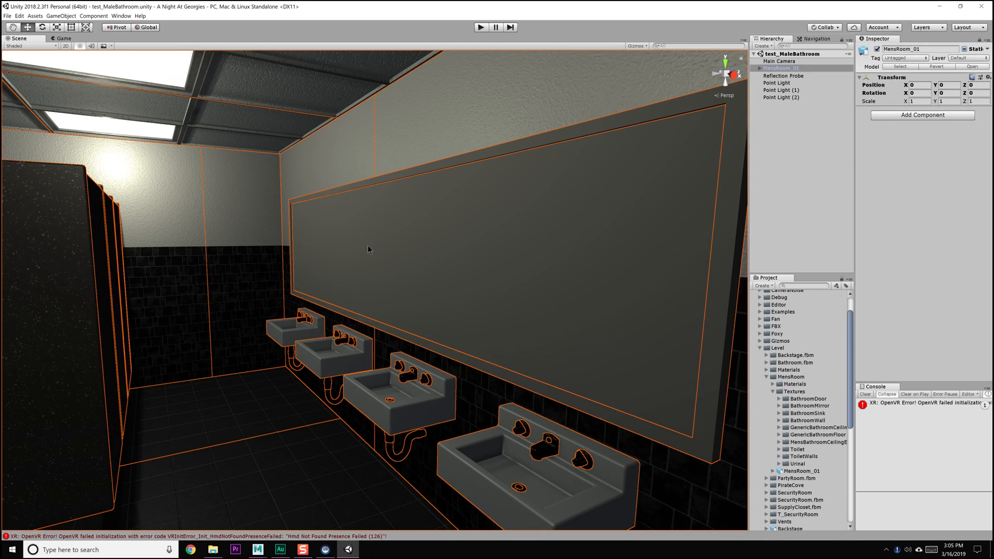
{"action": "left_click", "coordinate": [390, 253]}
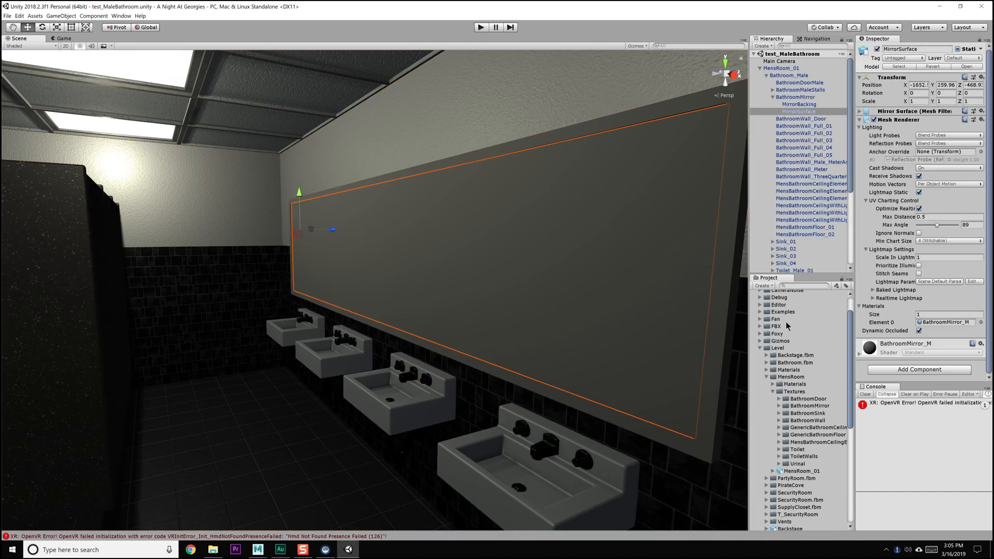
Select the MensRoom_01 model in the project and extract its embedded materials into the MensRoom/Materials folder
{"action": "left_click", "coordinate": [797, 384]}
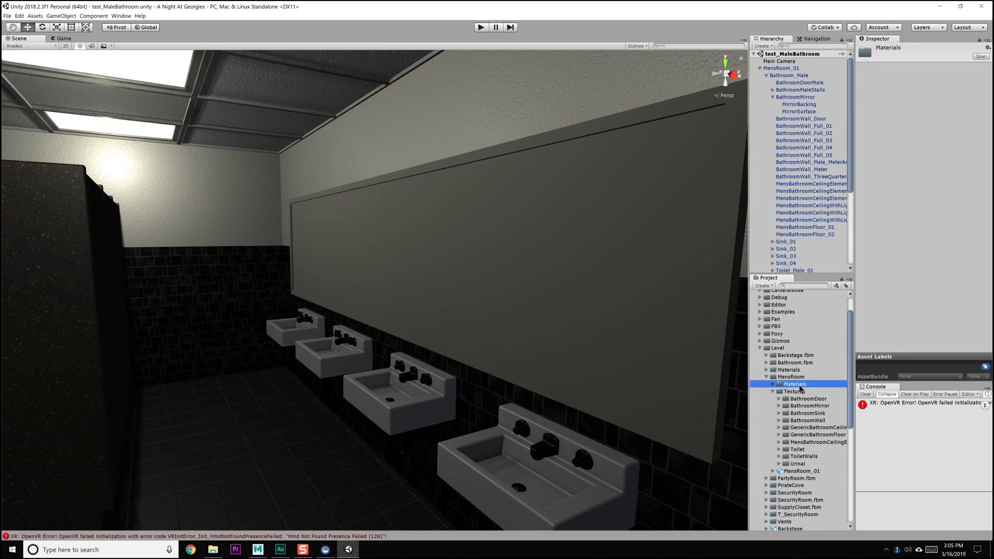
{"action": "key", "text": "Up"}
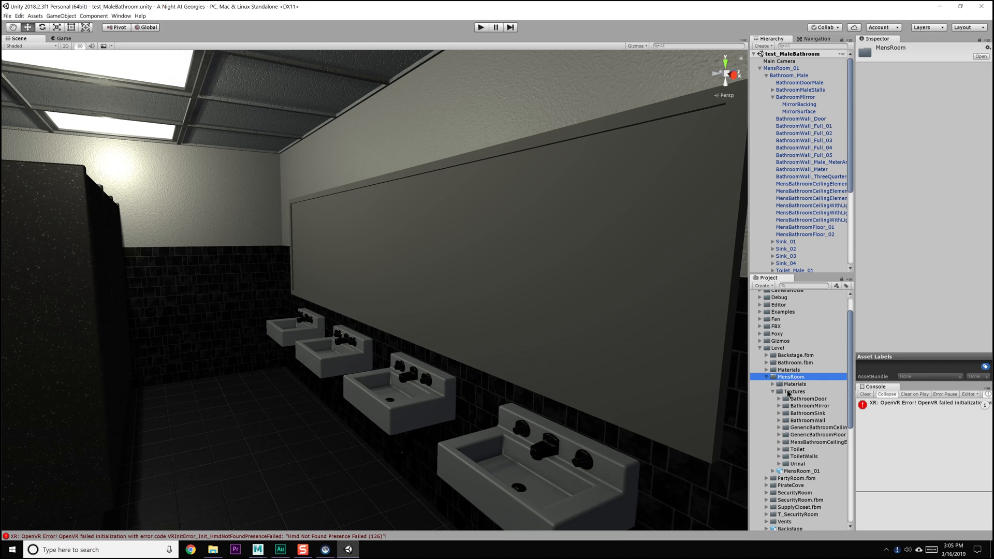
{"action": "left_click", "coordinate": [766, 377]}
{"action": "left_click", "coordinate": [766, 377]}
{"action": "left_click", "coordinate": [773, 392]}
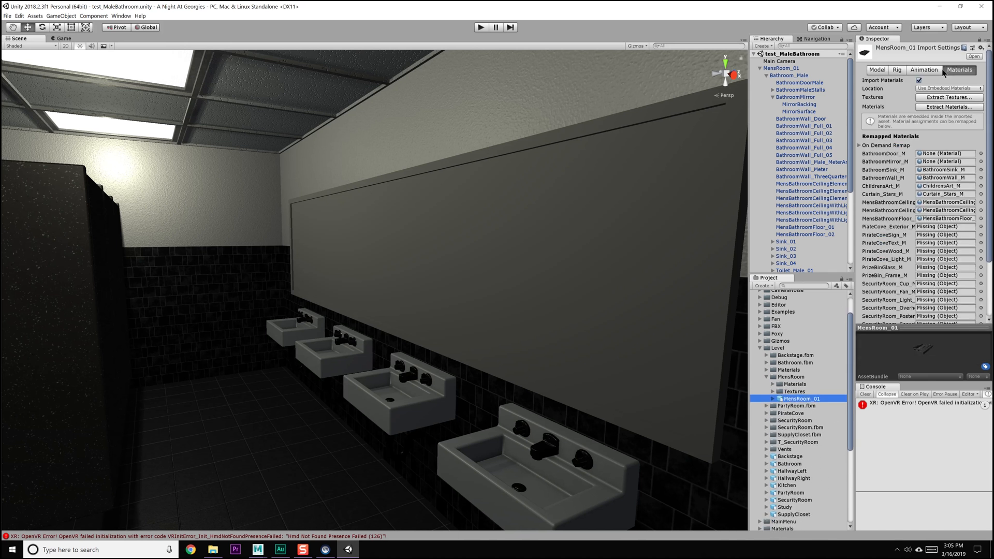
{"action": "left_click", "coordinate": [945, 106]}
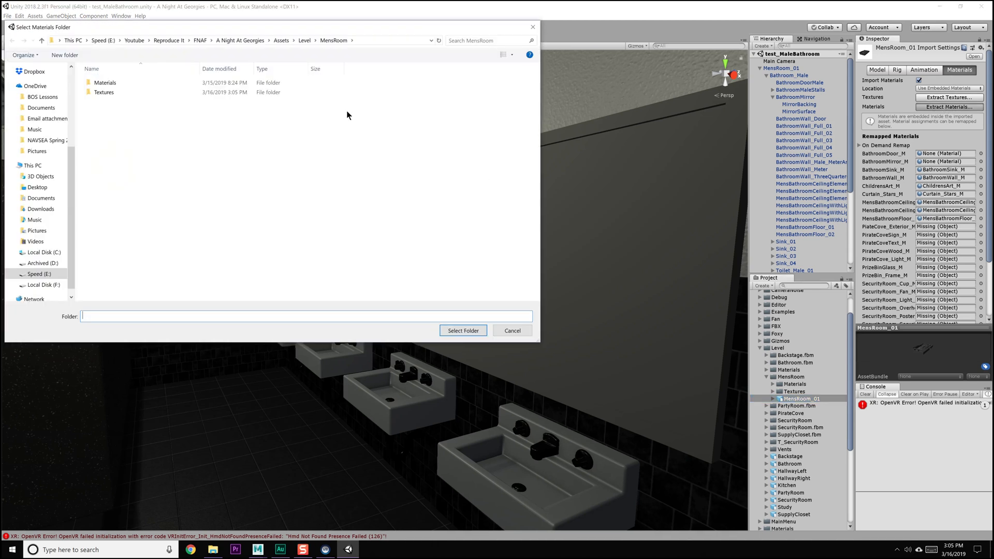
{"action": "double_click", "coordinate": [160, 83]}
{"action": "left_click", "coordinate": [456, 330]}
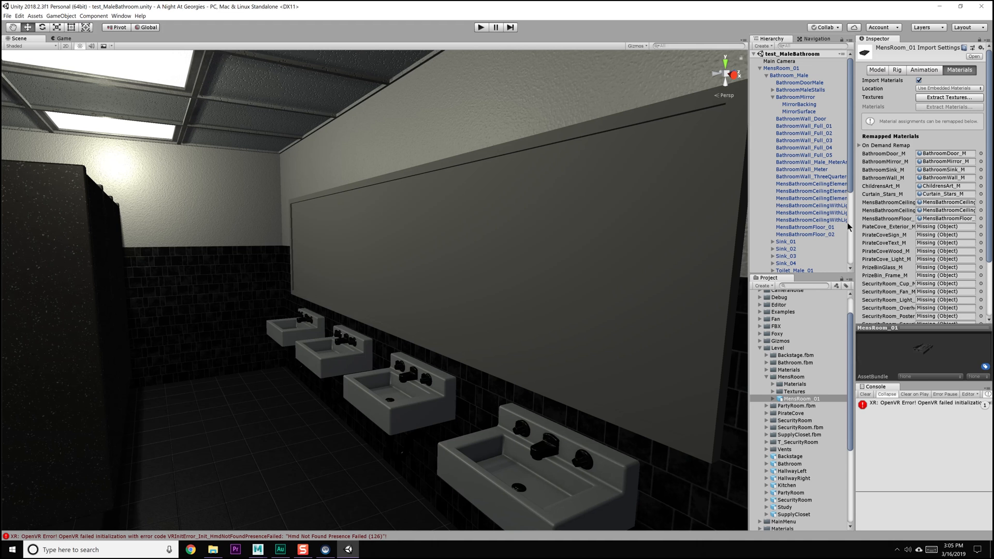
Select the bathroom mirror's surface and set the albedo colour of its BathroomMirror_M material to white
{"action": "left_click", "coordinate": [797, 391]}
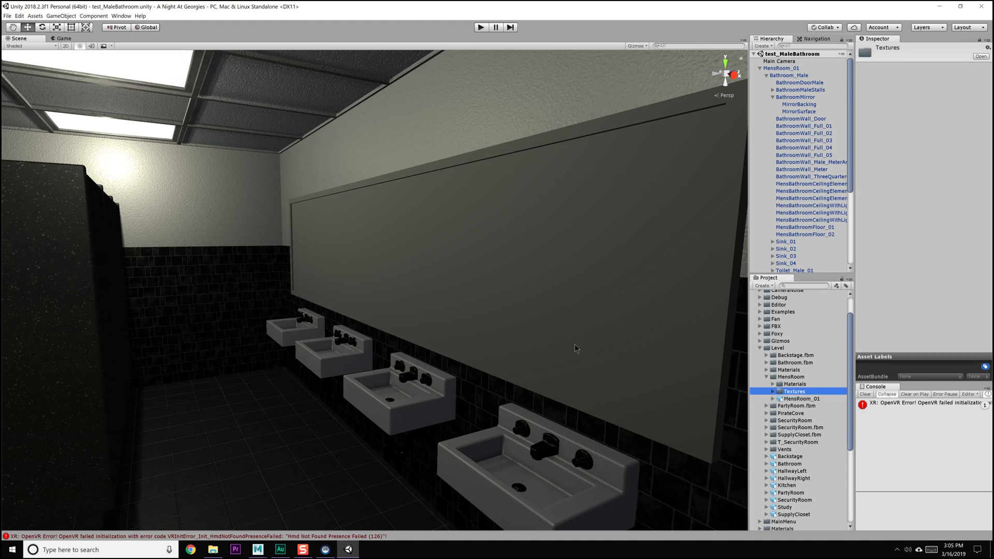
{"action": "left_click", "coordinate": [553, 344]}
{"action": "left_click", "coordinate": [590, 314]}
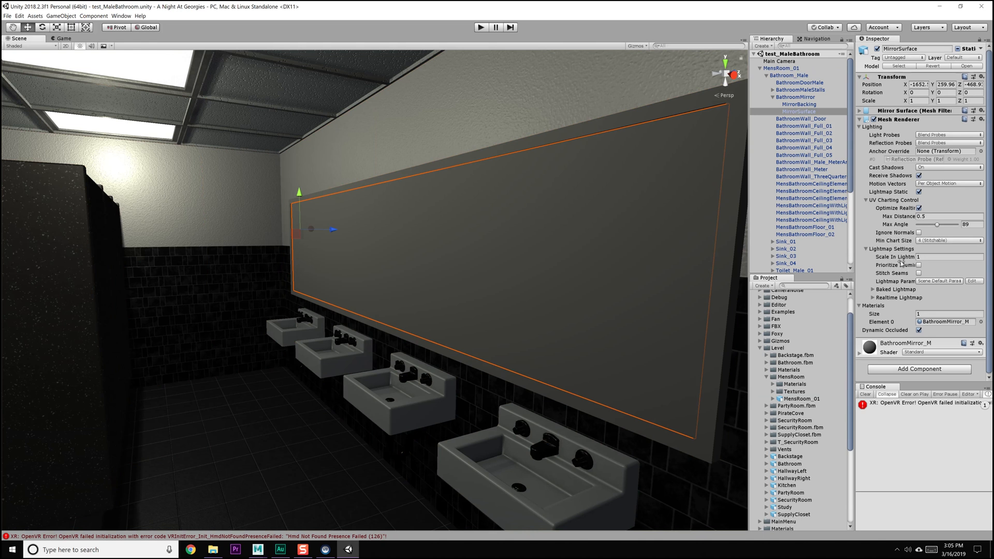
{"action": "left_click", "coordinate": [860, 354]}
{"action": "scroll", "coordinate": [910, 262], "scroll_direction": "down", "scroll_amount": 6}
{"action": "left_click", "coordinate": [923, 220]}
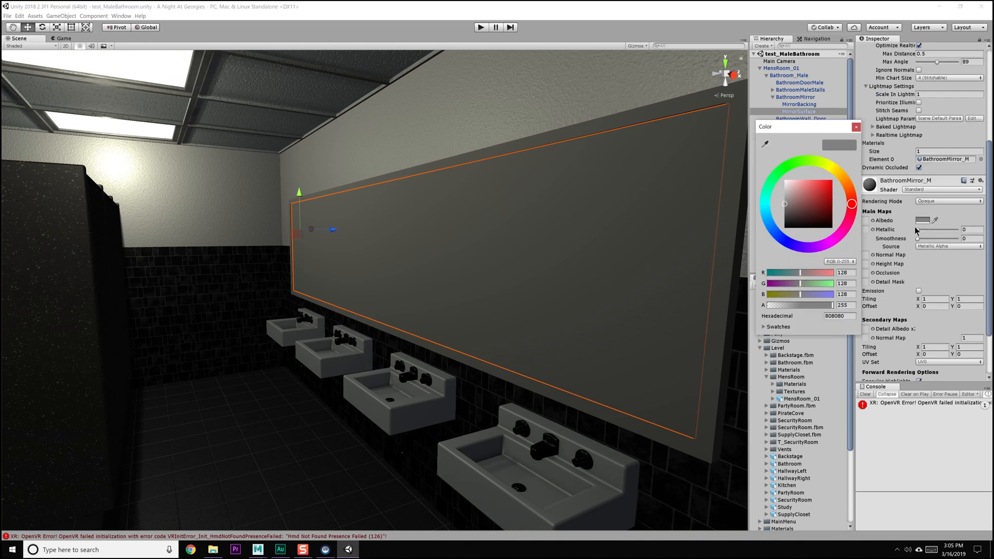
{"action": "left_click_drag", "start_coordinate": [801, 213], "coordinate": [785, 180]}
{"action": "left_click", "coordinate": [856, 127]}
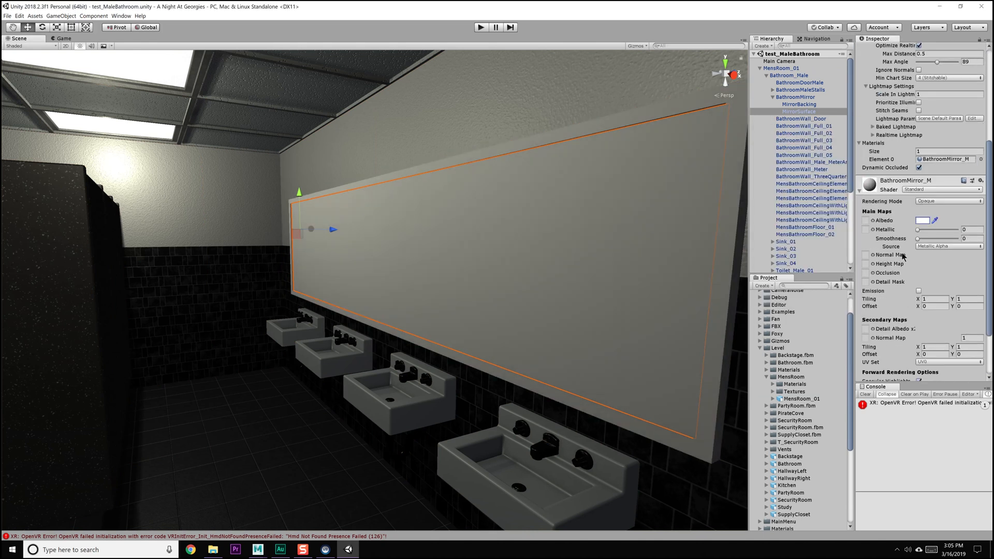
Assign the BathroomMirror AlbedoTransparency and MetallicSmoothness textures to the albedo and metallic maps of BathroomMirror_M
{"action": "left_click", "coordinate": [874, 221]}
{"action": "type", "text": "mirr"}
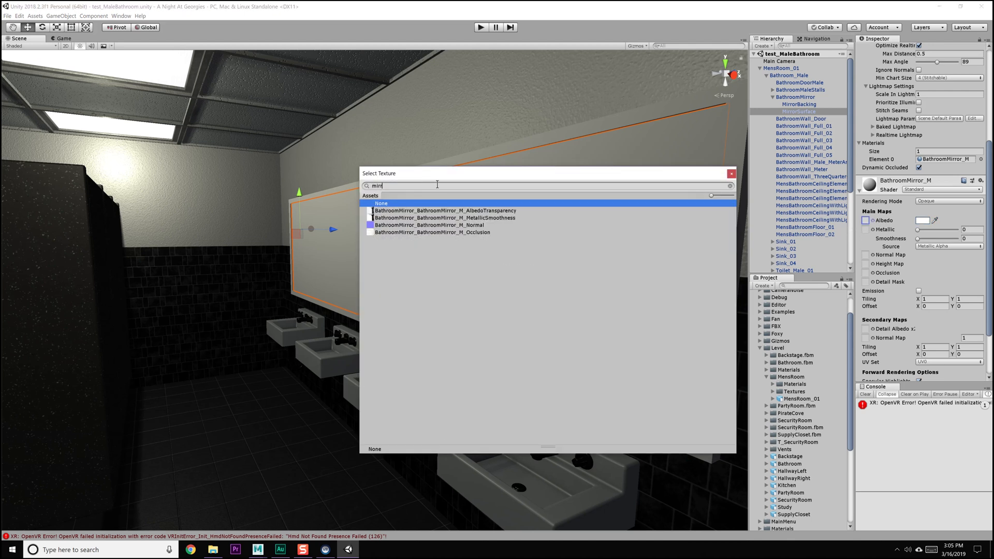
{"action": "double_click", "coordinate": [475, 211]}
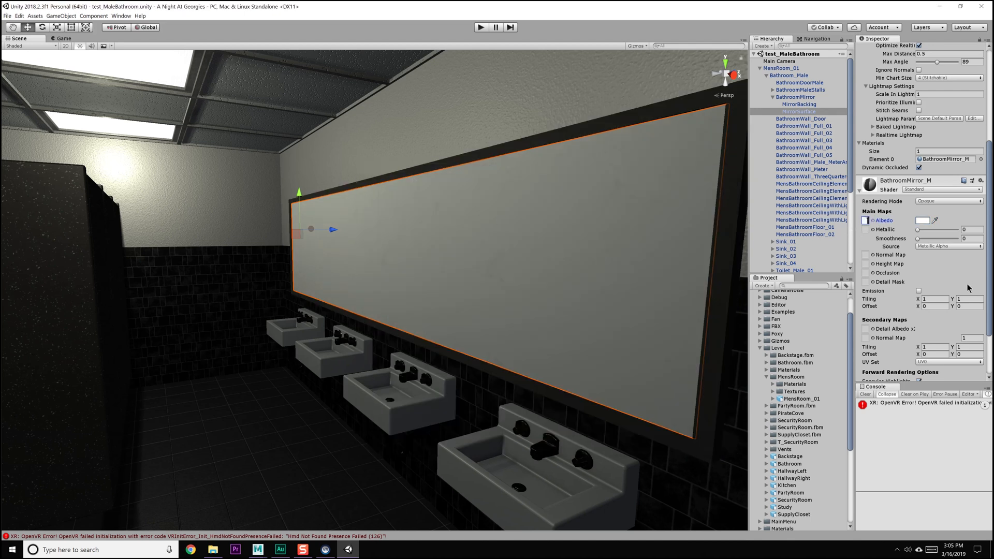
{"action": "left_click", "coordinate": [872, 229]}
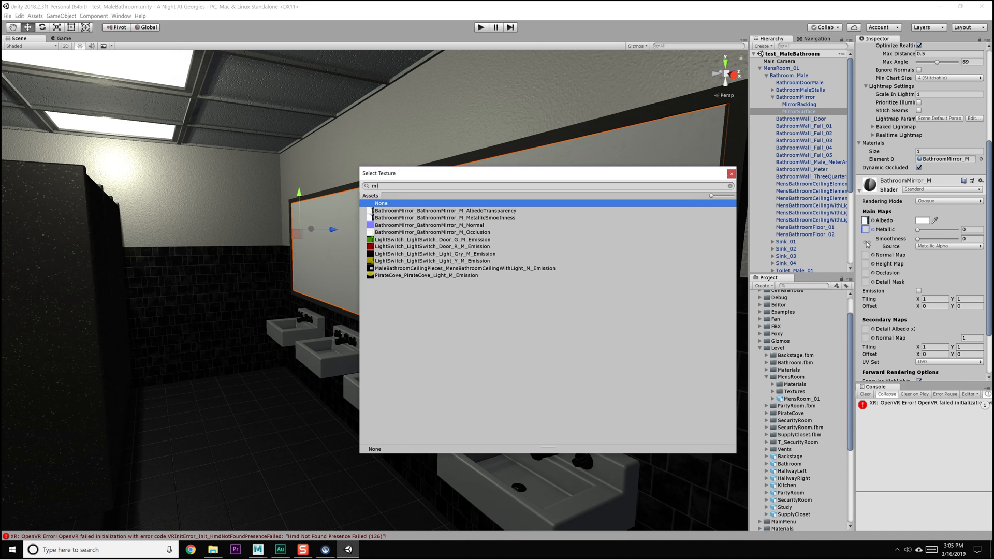
{"action": "double_click", "coordinate": [490, 218]}
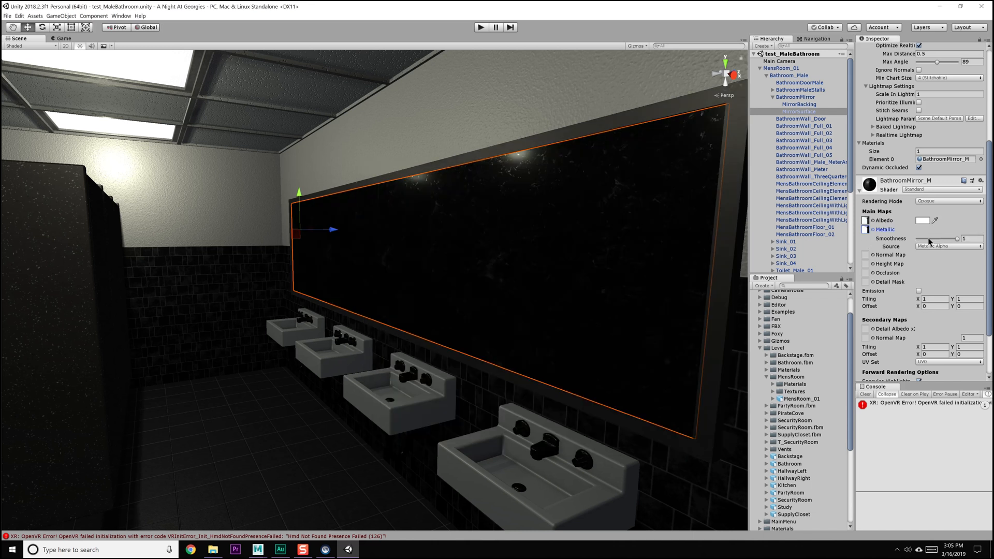
Assign the BathroomMirror Normal and Occlusion textures to BathroomMirror_M, fixing the normal texture's import type
{"action": "left_click", "coordinate": [872, 254]}
{"action": "type", "text": "mirr"}
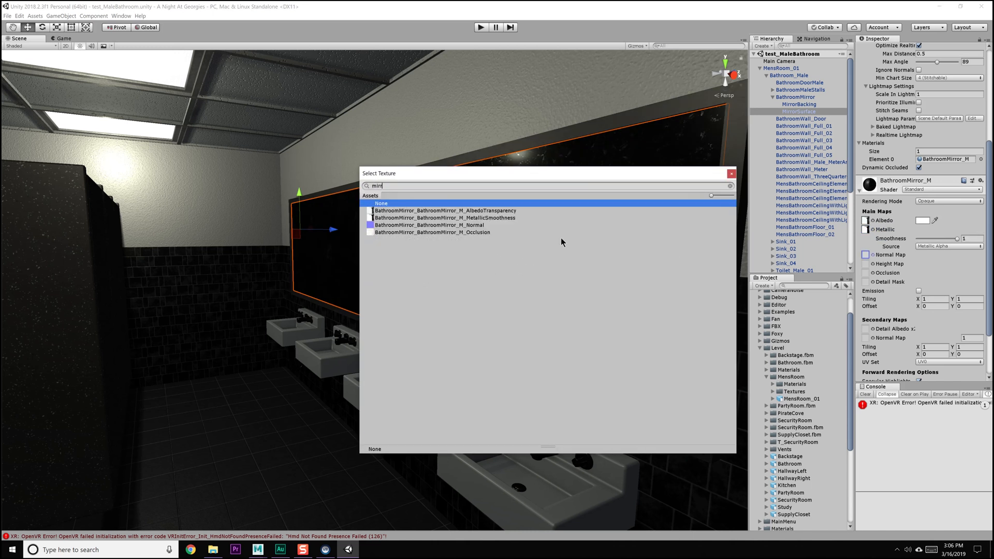
{"action": "double_click", "coordinate": [473, 226]}
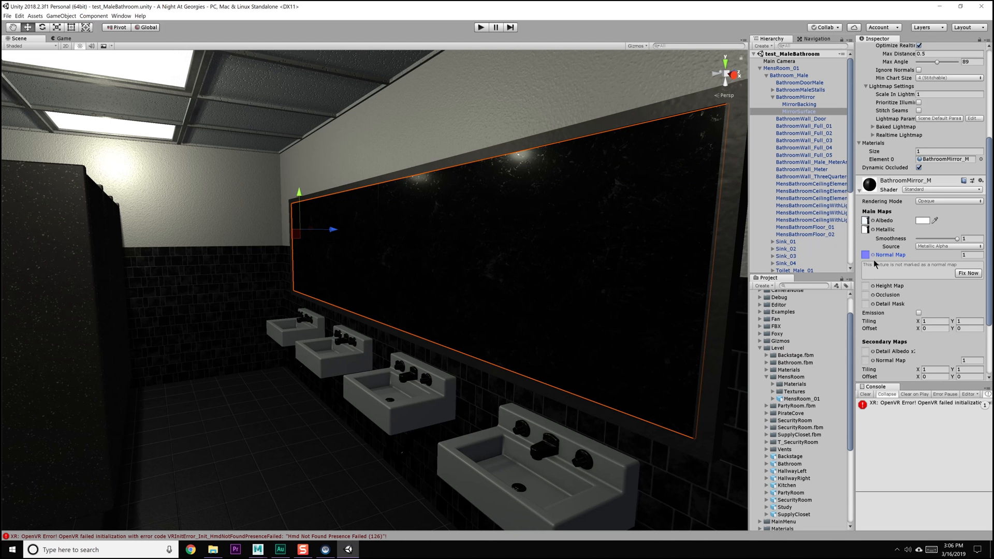
{"action": "left_click", "coordinate": [974, 274]}
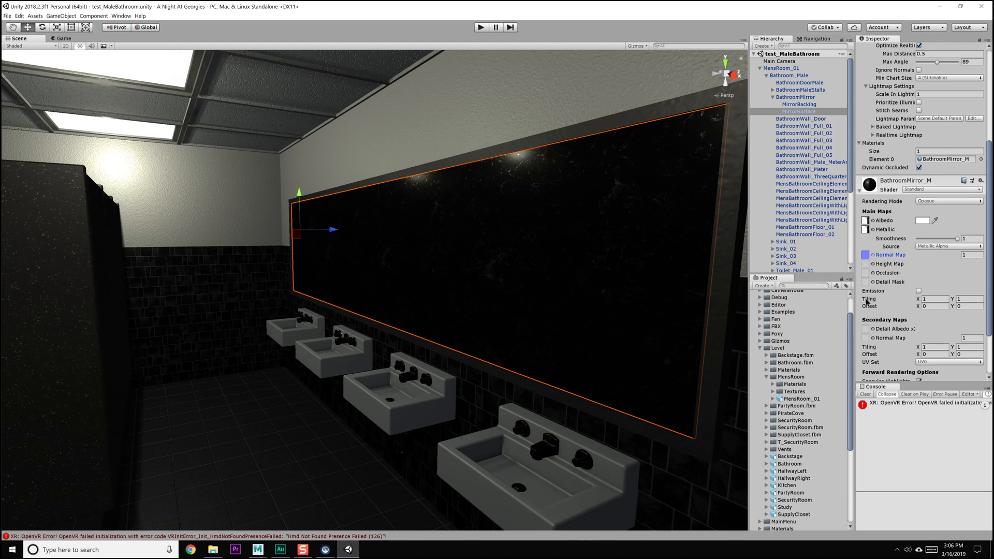
{"action": "left_click", "coordinate": [873, 272]}
{"action": "type", "text": "mi"}
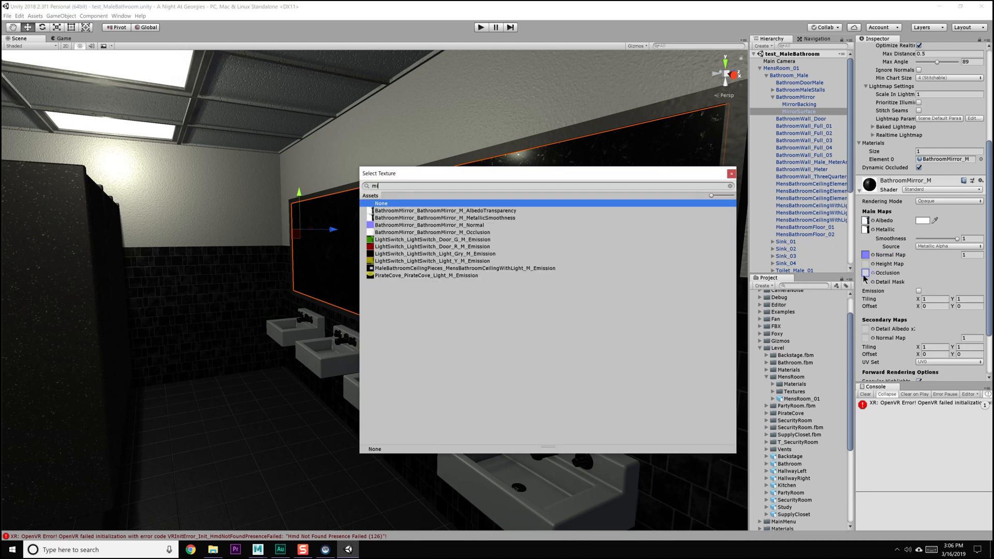
{"action": "double_click", "coordinate": [472, 231]}
Select the men's bathroom door and set the albedo colour of its BathroomDoor_M material to white
{"action": "middle_click_drag", "start_coordinate": [528, 249], "coordinate": [450, 251]}
{"action": "left_click_drag", "start_coordinate": [450, 251], "coordinate": [532, 266], "text": "alt"}
{"action": "middle_click_drag", "start_coordinate": [532, 266], "coordinate": [380, 270]}
{"action": "left_click_drag", "start_coordinate": [379, 269], "coordinate": [440, 272], "text": "alt"}
{"action": "middle_click_drag", "start_coordinate": [440, 272], "coordinate": [288, 249]}
{"action": "left_click_drag", "start_coordinate": [288, 249], "coordinate": [497, 242], "text": "alt"}
{"action": "middle_click_drag", "start_coordinate": [497, 242], "coordinate": [271, 223]}
{"action": "left_click_drag", "start_coordinate": [271, 223], "coordinate": [321, 223], "text": "alt"}
{"action": "scroll", "coordinate": [331, 227], "scroll_direction": "up", "scroll_amount": 4}
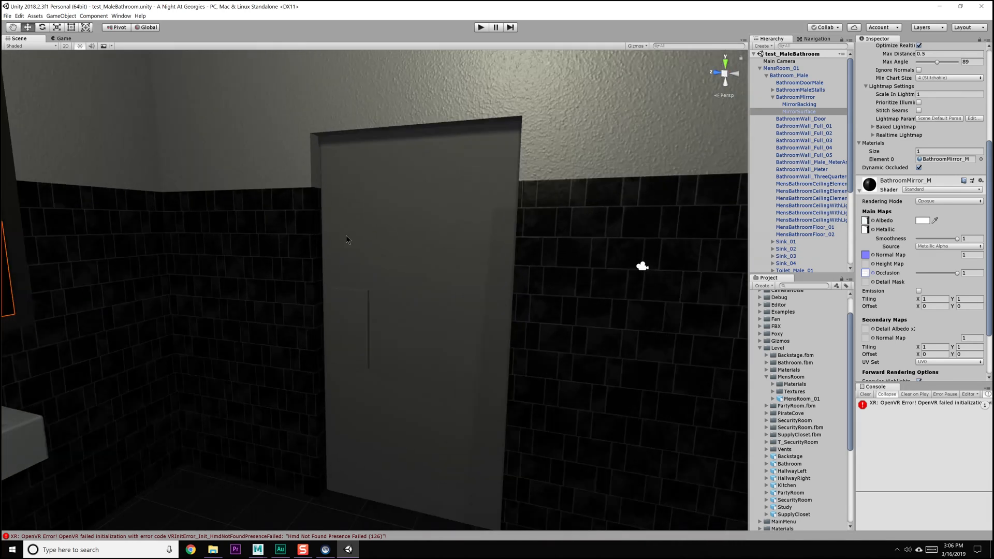
{"action": "left_click", "coordinate": [339, 230]}
{"action": "left_click", "coordinate": [393, 296]}
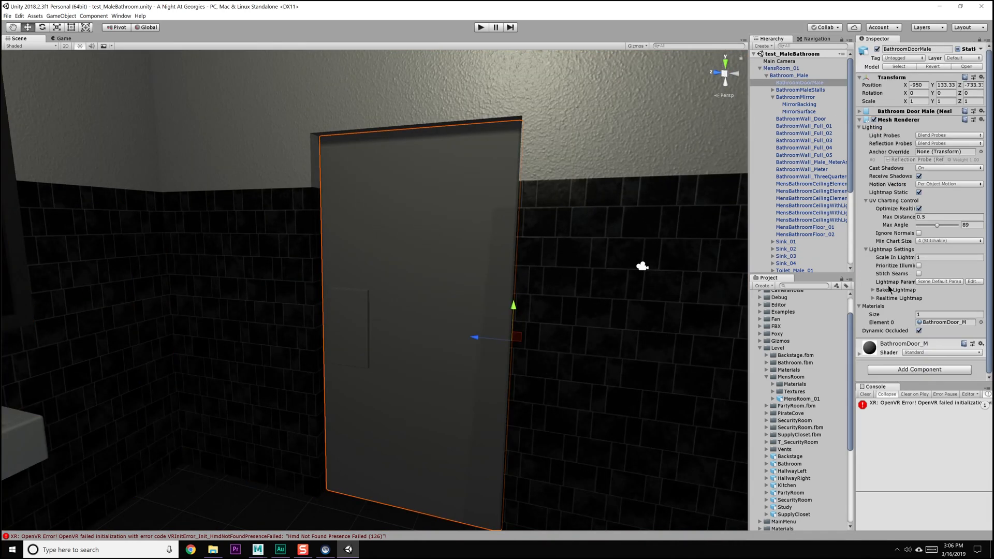
{"action": "left_click", "coordinate": [859, 353]}
{"action": "scroll", "coordinate": [919, 247], "scroll_direction": "down", "scroll_amount": 4}
{"action": "left_click", "coordinate": [924, 221]}
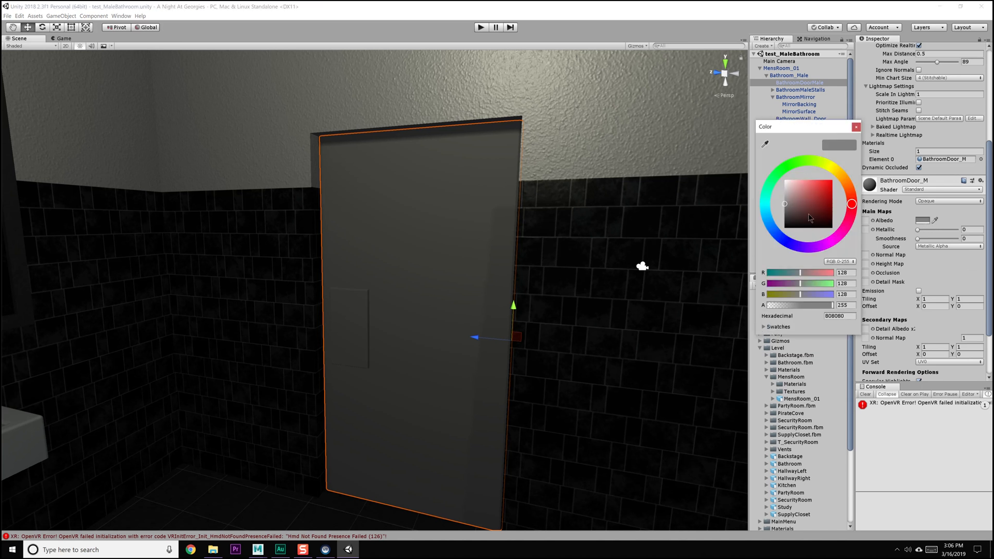
{"action": "left_click_drag", "start_coordinate": [809, 217], "coordinate": [743, 137]}
{"action": "left_click", "coordinate": [855, 127]}
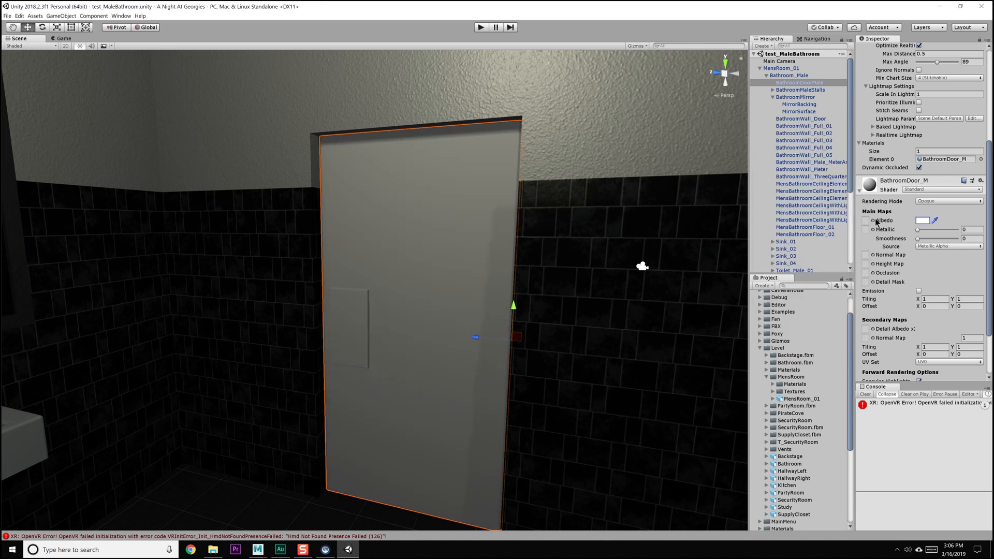
Assign the BathroomDoorMale AlbedoTransparency and MetallicSmoothness textures to the albedo and metallic maps of BathroomDoor_M
{"action": "left_click", "coordinate": [873, 221]}
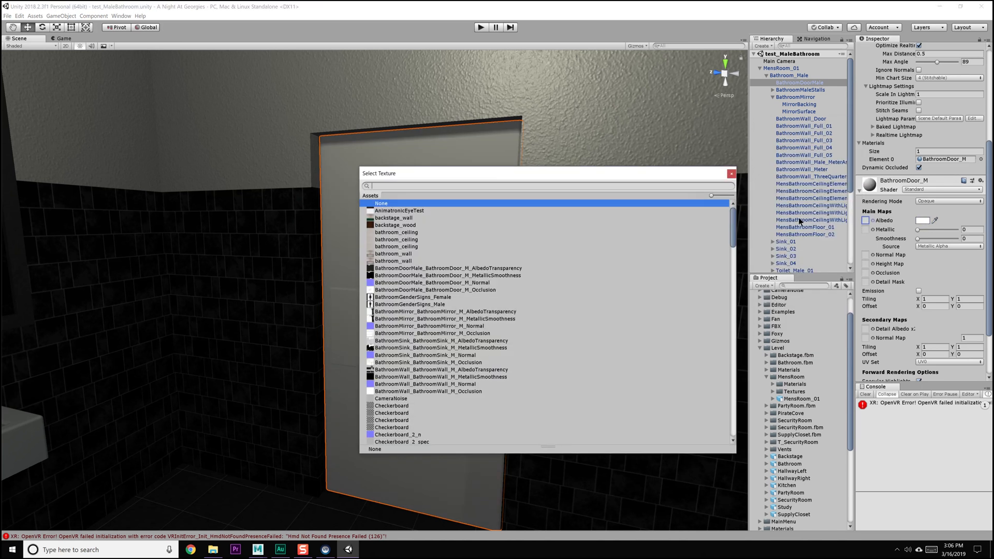
{"action": "type", "text": "door"}
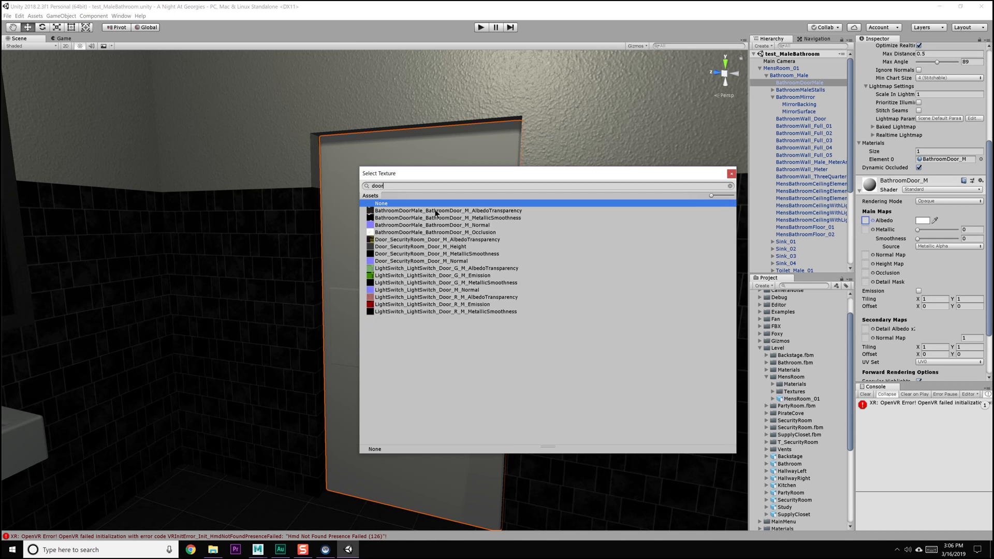
{"action": "double_click", "coordinate": [443, 210]}
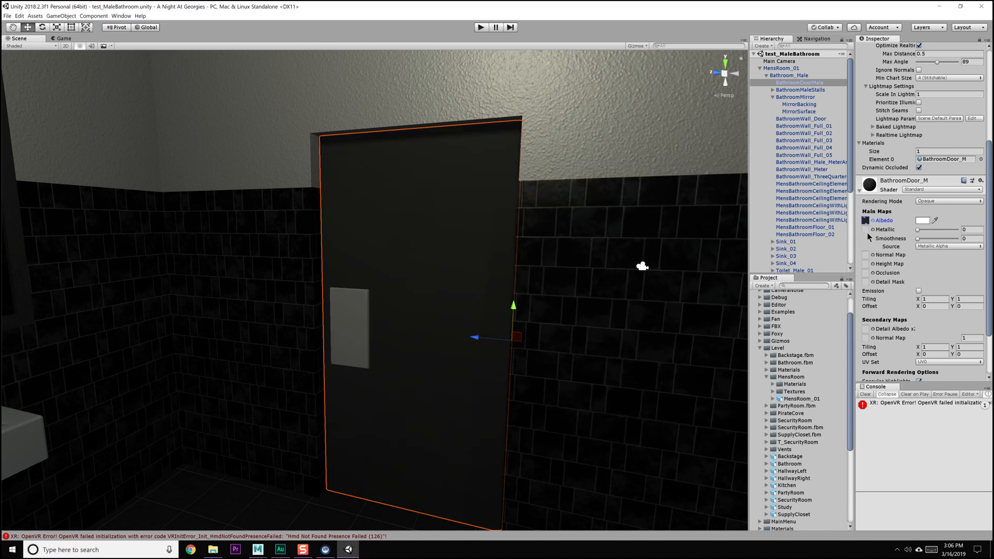
{"action": "left_click", "coordinate": [874, 229]}
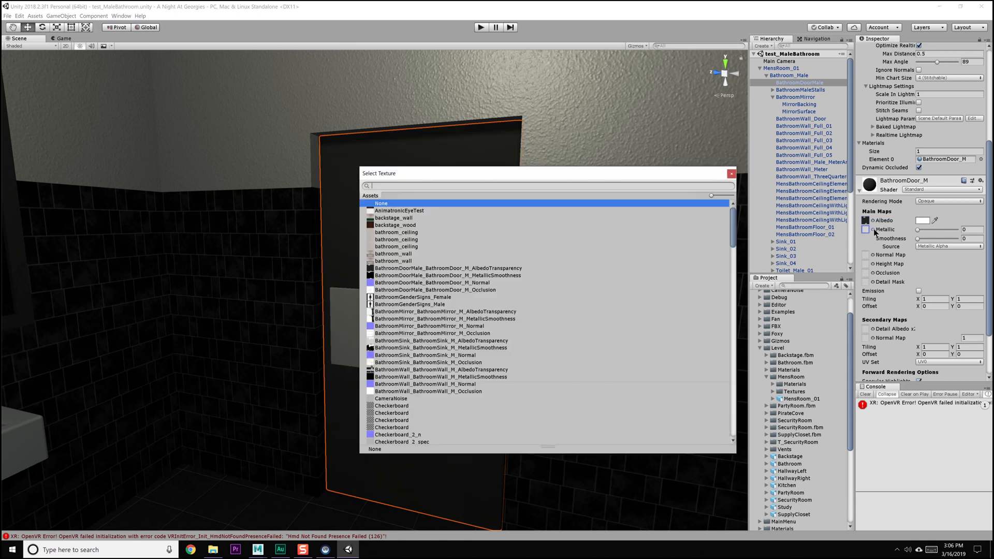
{"action": "type", "text": "door"}
{"action": "double_click", "coordinate": [428, 218]}
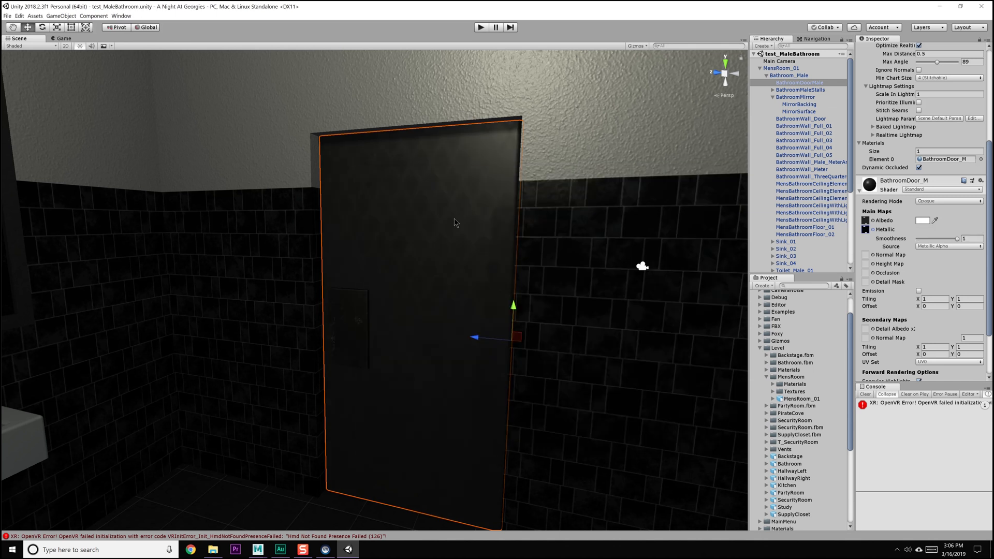
Assign the BathroomDoorMale Normal and Occlusion textures to BathroomDoor_M, fixing the normal texture's import type
{"action": "left_click", "coordinate": [873, 256]}
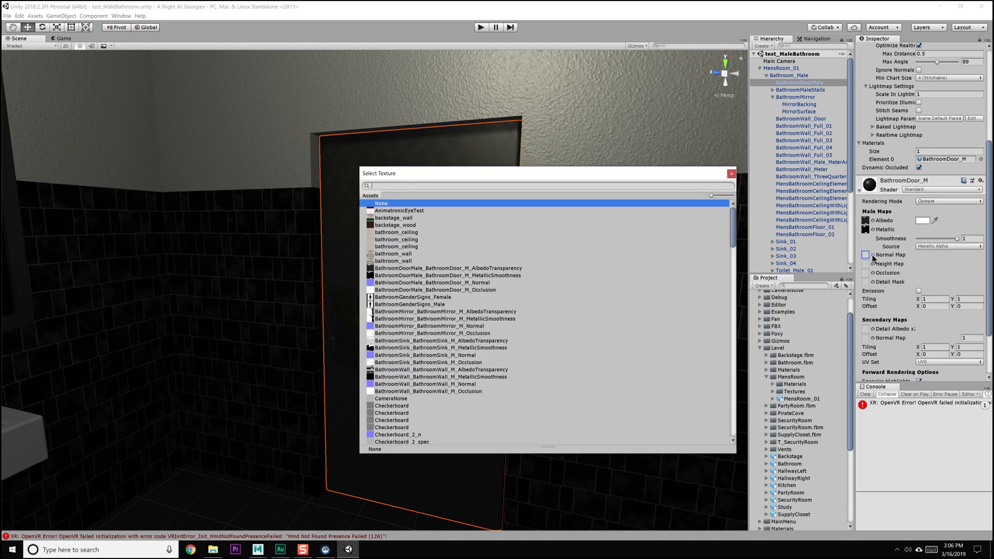
{"action": "type", "text": "door"}
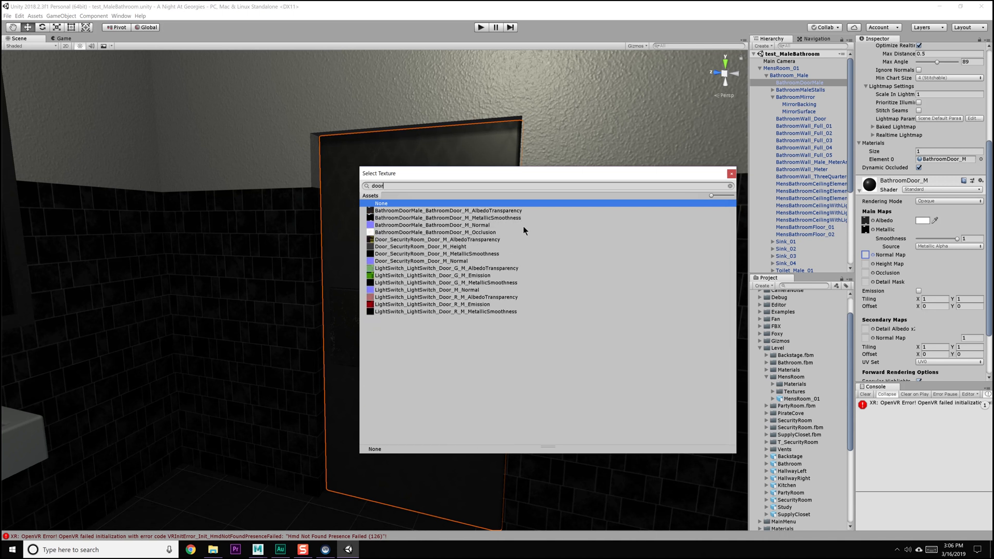
{"action": "double_click", "coordinate": [502, 226]}
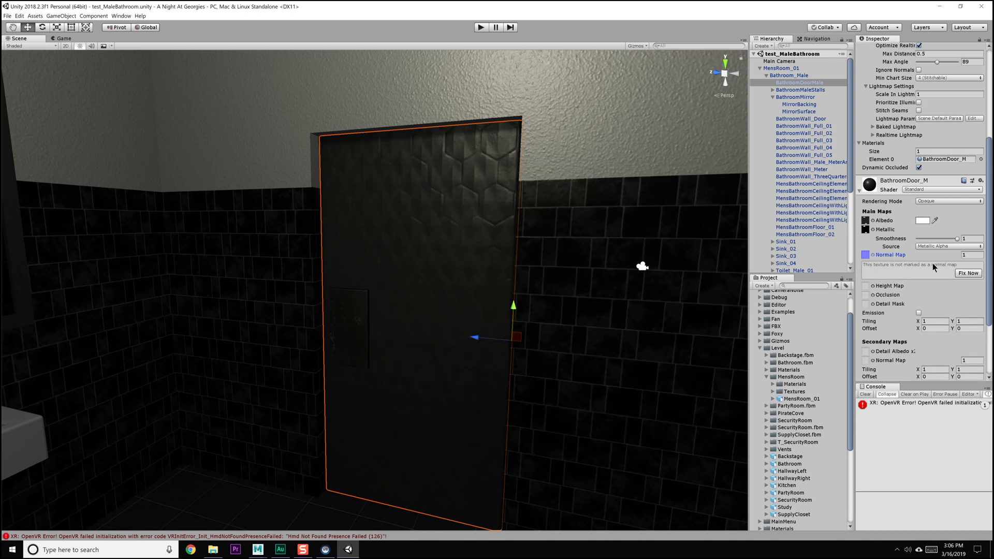
{"action": "left_click", "coordinate": [957, 274]}
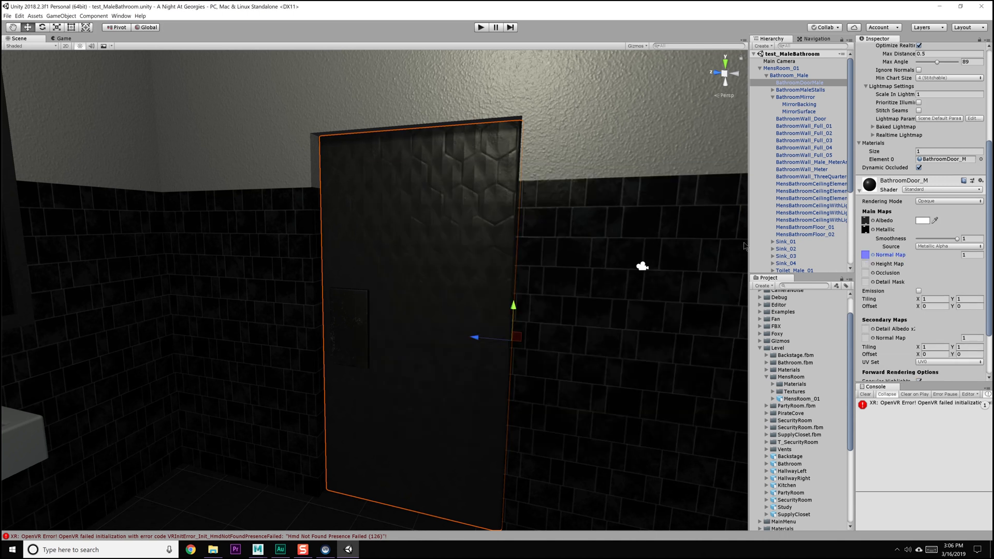
{"action": "left_click", "coordinate": [872, 273]}
{"action": "type", "text": "door"}
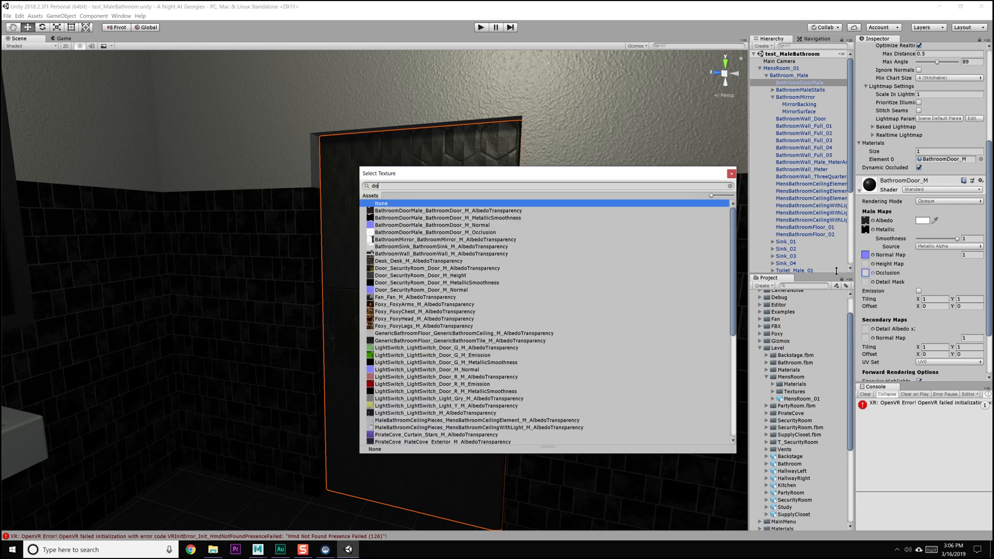
{"action": "double_click", "coordinate": [496, 232]}
Look around the bathroom and select the body of the urinal beside the stalls to inspect its object and material
{"action": "left_click_drag", "start_coordinate": [401, 257], "coordinate": [466, 270], "text": "alt"}
{"action": "scroll", "coordinate": [320, 225], "scroll_direction": "down", "scroll_amount": 10}
{"action": "middle_click_drag", "start_coordinate": [466, 270], "coordinate": [233, 256], "text": "alt"}
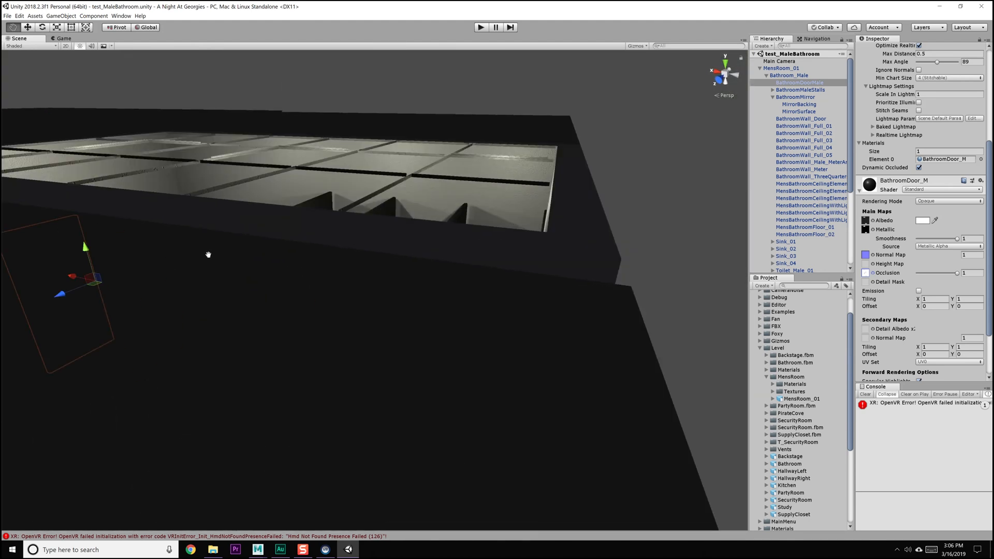
{"action": "scroll", "coordinate": [297, 249], "scroll_direction": "up", "scroll_amount": 8}
{"action": "left_click_drag", "start_coordinate": [297, 249], "coordinate": [352, 281], "text": "alt"}
{"action": "left_click", "coordinate": [295, 290]}
{"action": "left_click", "coordinate": [297, 291]}
{"action": "left_click", "coordinate": [291, 295]}
{"action": "left_click", "coordinate": [305, 295]}
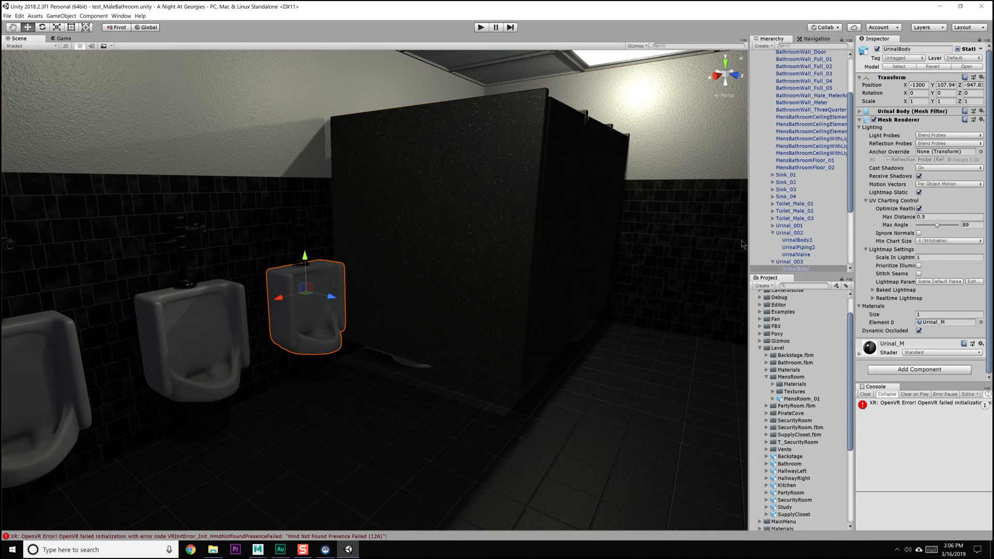
{"action": "scroll", "coordinate": [781, 238], "scroll_direction": "down", "scroll_amount": 3}
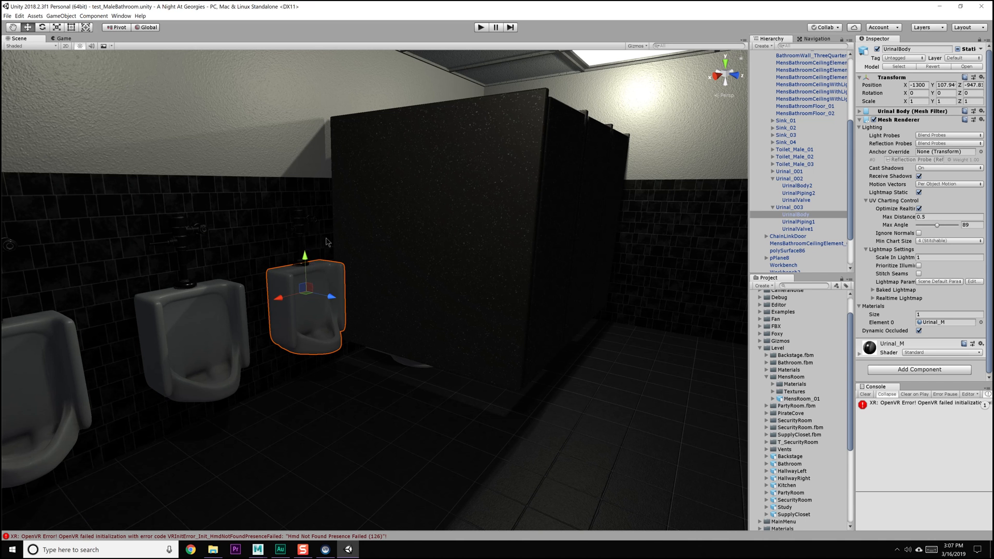
Clear the console messages and bake the scene's reflection probes from the Lighting settings
{"action": "left_click", "coordinate": [865, 394]}
{"action": "left_click", "coordinate": [93, 16]}
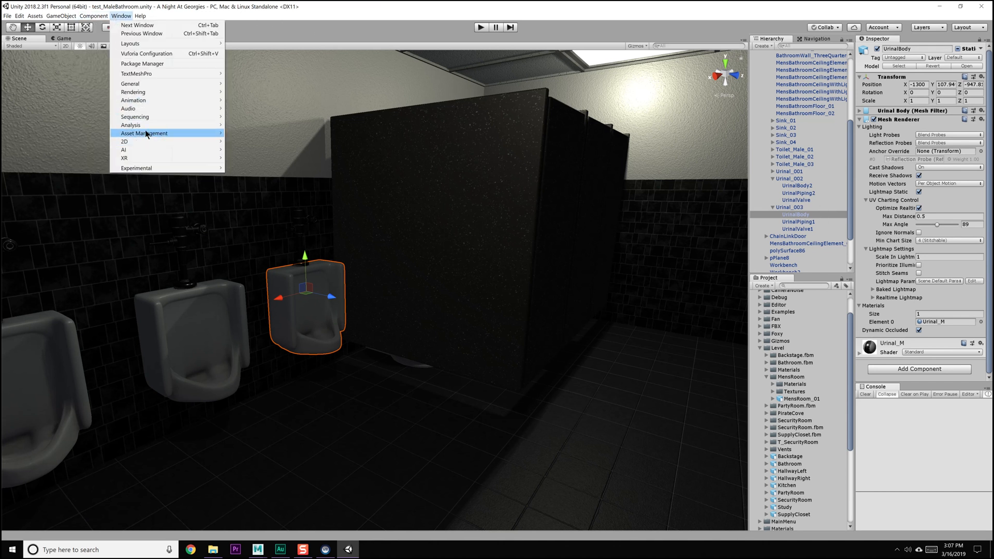
{"action": "mouse_move", "coordinate": [160, 92]}
{"action": "left_click", "coordinate": [248, 93]}
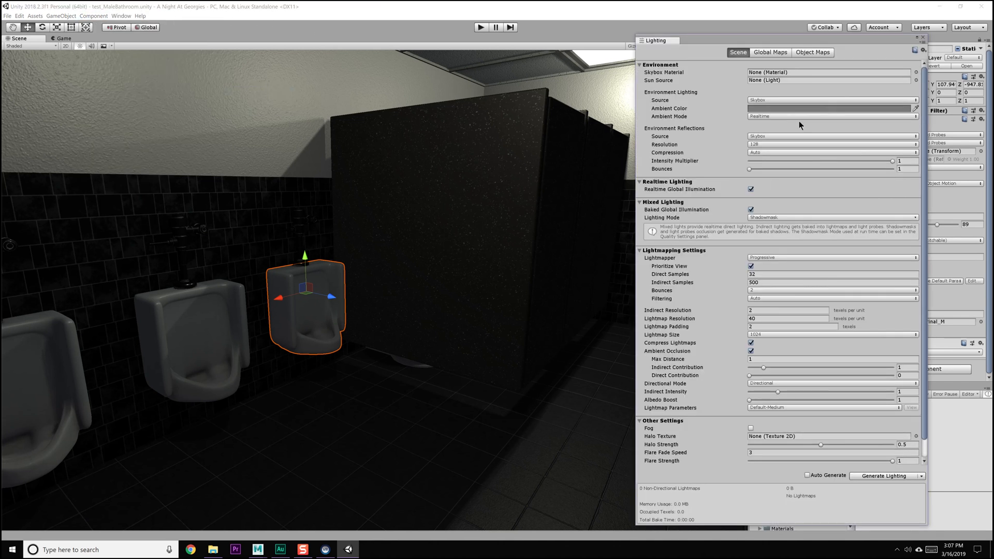
{"action": "scroll", "coordinate": [824, 397], "scroll_direction": "down", "scroll_amount": 2}
{"action": "left_click", "coordinate": [920, 476]}
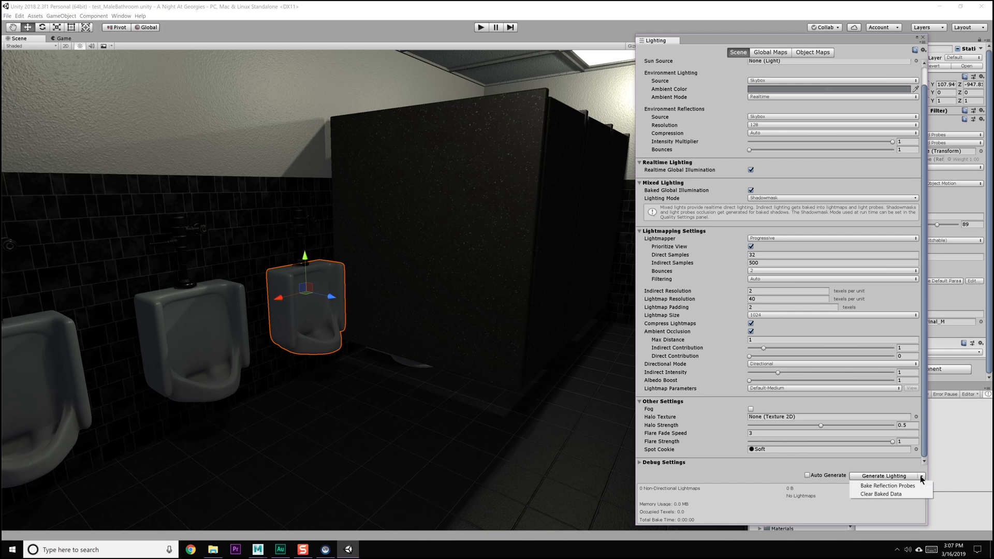
{"action": "left_click", "coordinate": [879, 486]}
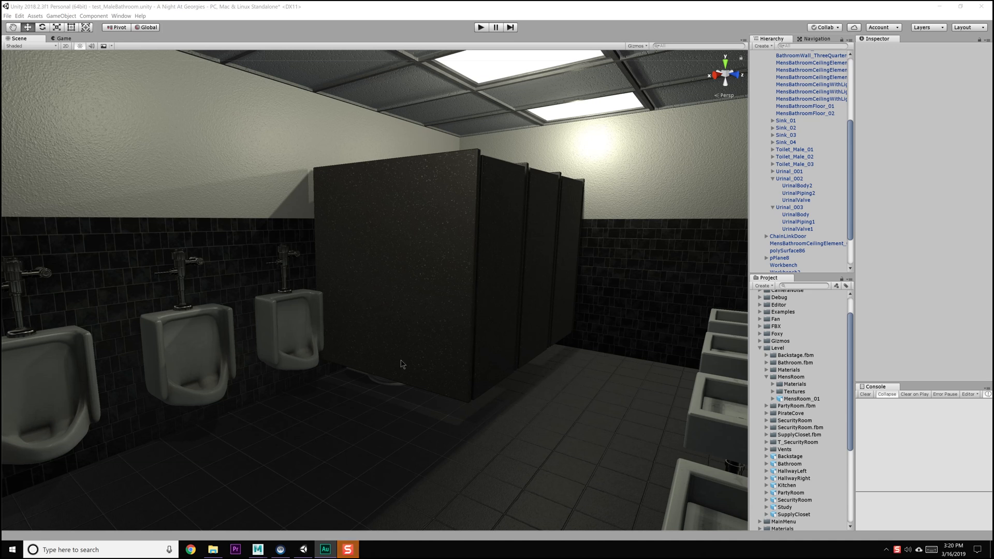
Examine the bathroom's door, tiled walls and urinals under the baked lighting from several angles
{"action": "left_click_drag", "start_coordinate": [290, 227], "coordinate": [349, 255], "text": "alt"}
{"action": "middle_click_drag", "start_coordinate": [348, 255], "coordinate": [432, 408], "text": "alt"}
{"action": "left_click_drag", "start_coordinate": [432, 408], "coordinate": [293, 218], "text": "alt"}
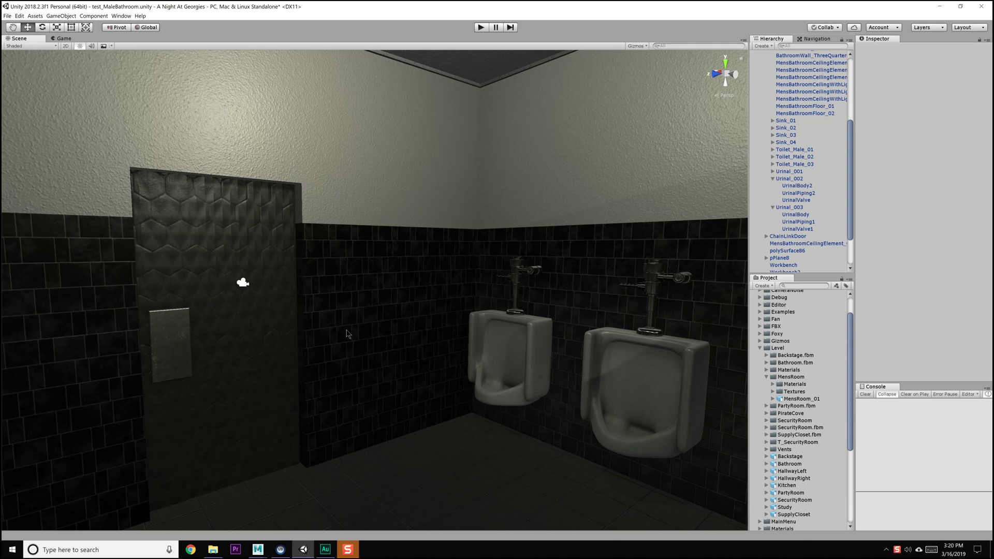
{"action": "middle_click_drag", "start_coordinate": [316, 254], "coordinate": [321, 284]}
{"action": "mouse_move", "coordinate": [344, 282]}
{"action": "left_mouse_down", "text": "alt"}
{"action": "mouse_move", "coordinate": [317, 295]}
{"action": "mouse_move", "coordinate": [333, 295]}
{"action": "left_mouse_up", "text": "alt"}
{"action": "middle_click_drag", "start_coordinate": [569, 300], "coordinate": [525, 296]}
{"action": "left_click_drag", "start_coordinate": [525, 296], "coordinate": [444, 284], "text": "alt"}
{"action": "left_click_drag", "start_coordinate": [582, 183], "coordinate": [408, 267], "text": "alt"}
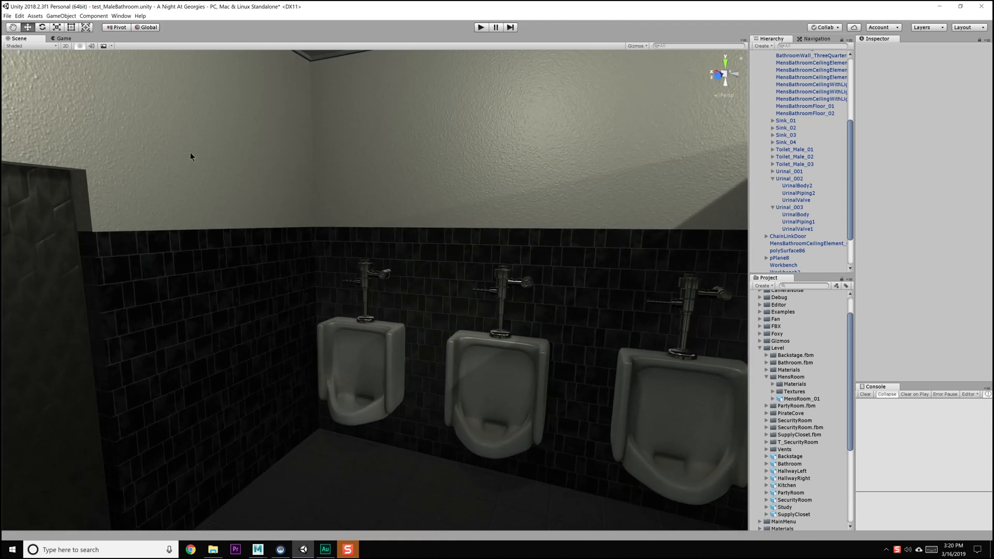
Examine the bathroom sinks, faucets and wall mirror under the baked lighting from several angles
{"action": "left_click_drag", "start_coordinate": [258, 313], "coordinate": [385, 298], "text": "alt"}
{"action": "right_click_drag", "start_coordinate": [384, 298], "coordinate": [406, 300], "text": "alt"}
{"action": "left_click_drag", "start_coordinate": [406, 300], "coordinate": [332, 298], "text": "alt"}
{"action": "mouse_move", "coordinate": [333, 297]}
{"action": "right_mouse_down", "text": "alt"}
{"action": "mouse_move", "coordinate": [362, 379]}
{"action": "mouse_move", "coordinate": [344, 300]}
{"action": "right_mouse_up", "text": "alt"}
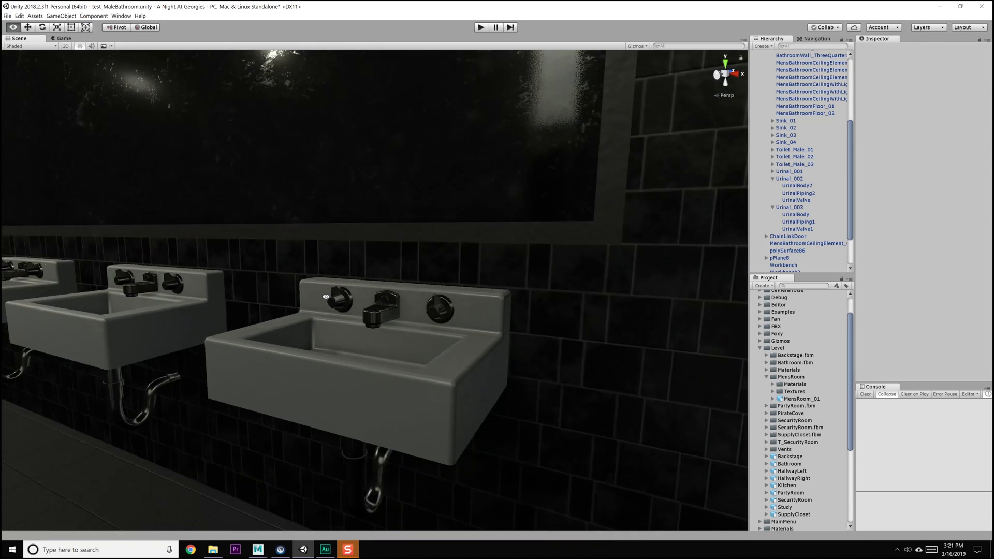
{"action": "left_click_drag", "start_coordinate": [326, 296], "coordinate": [294, 372], "text": "alt"}
{"action": "right_click_drag", "start_coordinate": [294, 372], "coordinate": [288, 289], "text": "alt"}
{"action": "middle_click_drag", "start_coordinate": [288, 289], "coordinate": [407, 339], "text": "alt"}
{"action": "left_click_drag", "start_coordinate": [406, 339], "coordinate": [328, 310], "text": "alt"}
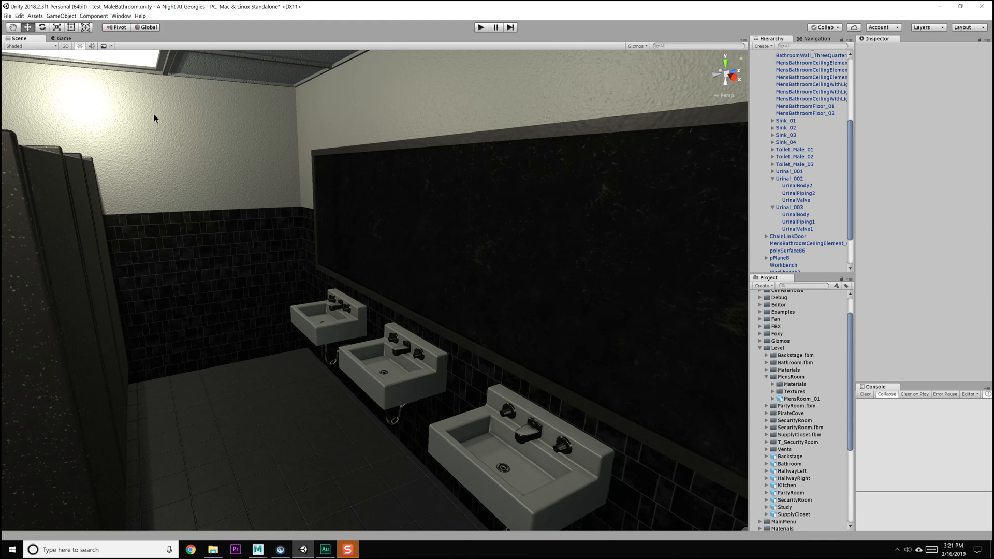
{"action": "left_click_drag", "start_coordinate": [388, 195], "coordinate": [431, 191], "text": "alt"}
{"action": "left_click_drag", "start_coordinate": [499, 337], "coordinate": [323, 232], "text": "alt"}
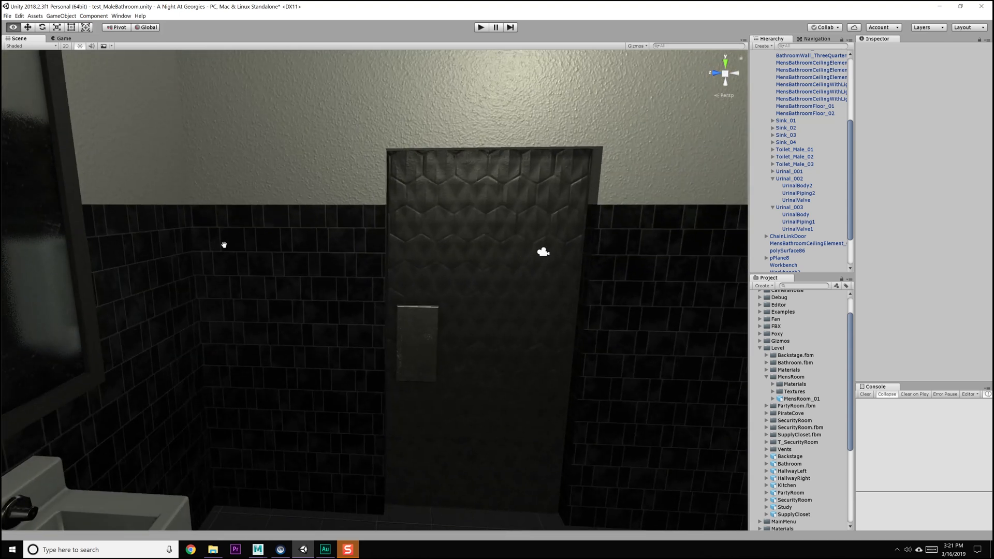
Inspect the bathroom's entrance door and the speckled stall partitions up close
{"action": "middle_click_drag", "start_coordinate": [224, 245], "coordinate": [459, 235], "text": "alt"}
{"action": "scroll", "coordinate": [464, 237], "scroll_direction": "up", "scroll_amount": 2}
{"action": "left_click_drag", "start_coordinate": [468, 240], "coordinate": [318, 250], "text": "alt"}
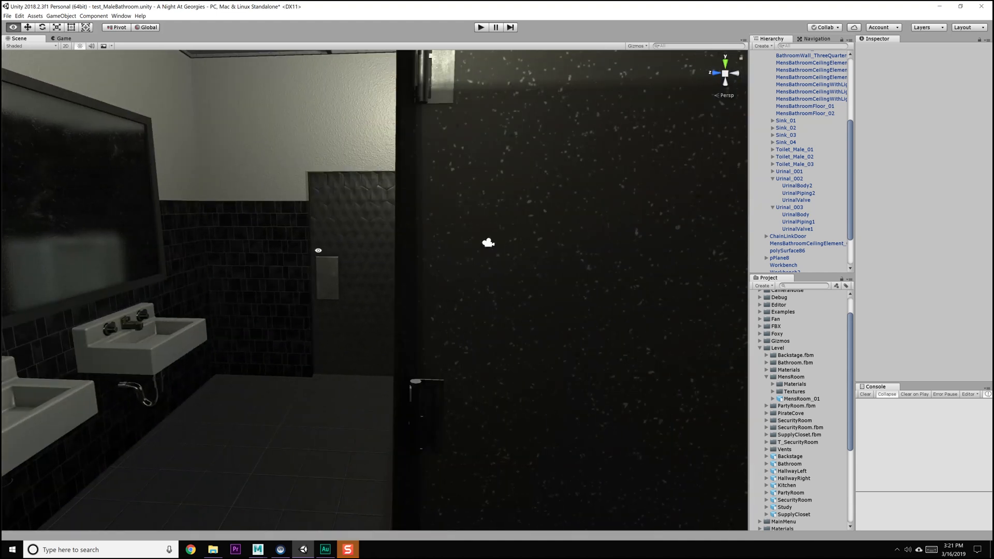
{"action": "left_click_drag", "start_coordinate": [434, 260], "coordinate": [466, 258], "text": "alt"}
{"action": "middle_click_drag", "start_coordinate": [465, 257], "coordinate": [382, 258], "text": "alt"}
{"action": "left_click_drag", "start_coordinate": [381, 257], "coordinate": [435, 259], "text": "alt"}
{"action": "middle_click_drag", "start_coordinate": [435, 259], "coordinate": [403, 276], "text": "alt"}
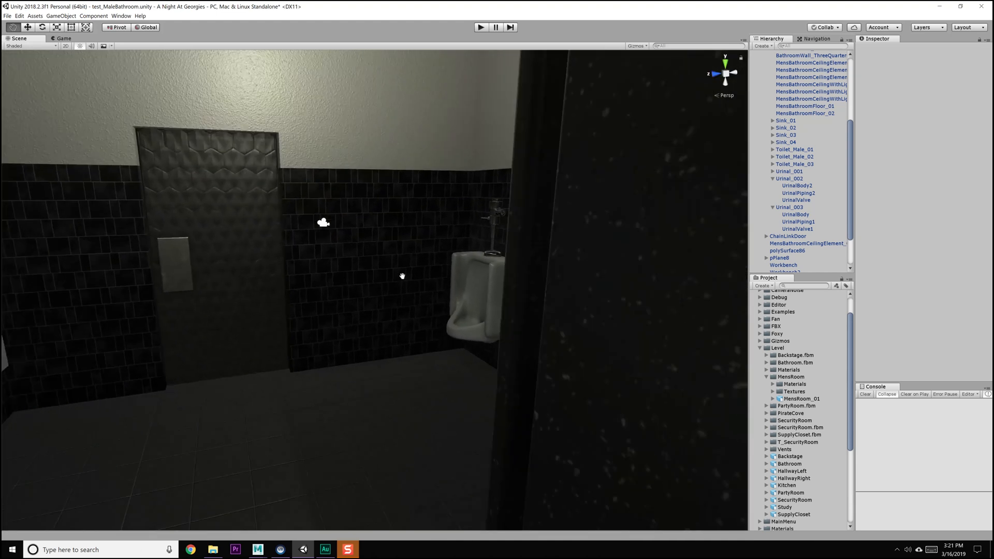
{"action": "left_click_drag", "start_coordinate": [402, 276], "coordinate": [391, 266], "text": "alt"}
{"action": "middle_click_drag", "start_coordinate": [390, 266], "coordinate": [393, 253], "text": "alt"}
{"action": "left_click_drag", "start_coordinate": [393, 253], "coordinate": [417, 282], "text": "alt"}
{"action": "middle_click_drag", "start_coordinate": [417, 282], "coordinate": [388, 240], "text": "alt"}
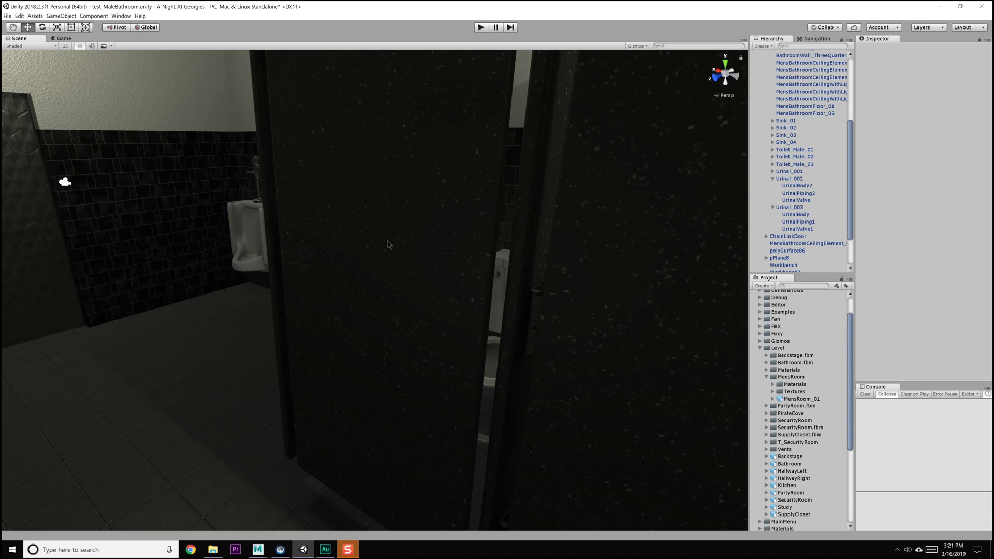
Try rotating the first toilet stall door, ToiletDoor_1, to test its pivot, and undo the rotation
{"action": "left_click", "coordinate": [388, 275]}
{"action": "left_click", "coordinate": [390, 279]}
{"action": "middle_click_drag", "start_coordinate": [353, 205], "coordinate": [369, 235]}
{"action": "left_click_drag", "start_coordinate": [357, 147], "coordinate": [262, 156]}
{"action": "left_click_drag", "start_coordinate": [381, 200], "coordinate": [333, 238], "text": "alt"}
{"action": "middle_click_drag", "start_coordinate": [290, 274], "coordinate": [333, 256]}
{"action": "left_click_drag", "start_coordinate": [332, 256], "coordinate": [247, 275], "text": "alt"}
{"action": "key", "text": "ctrl+z"}
{"action": "key", "text": "ctrl+z"}
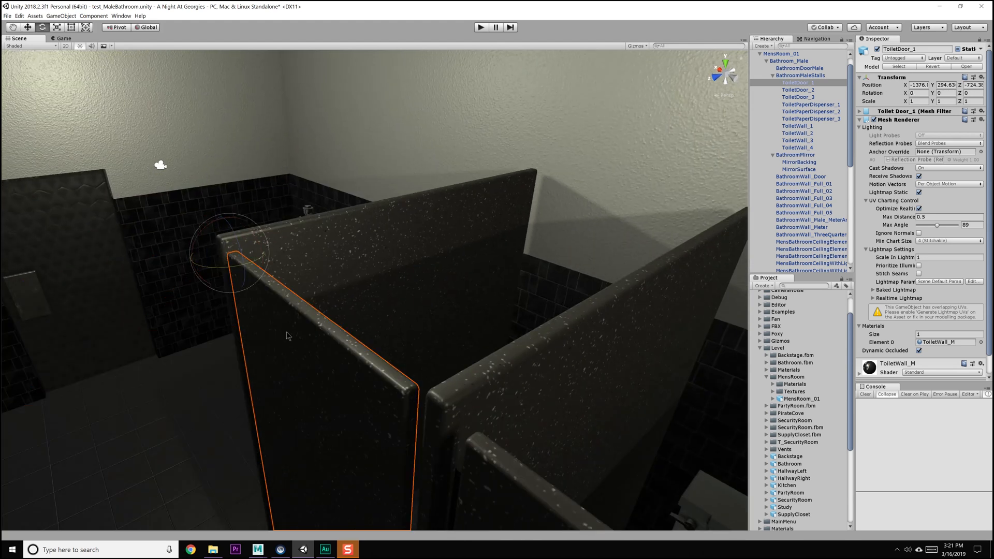
Switch to Sticky Notes and clear all text from the note
{"action": "left_click", "coordinate": [6, 551]}
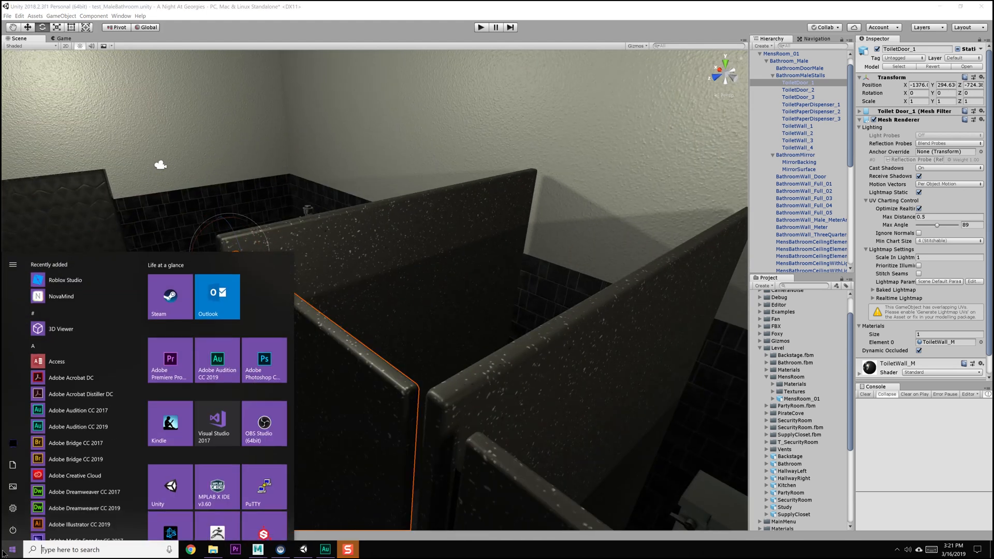
{"action": "type", "text": "sticky"}
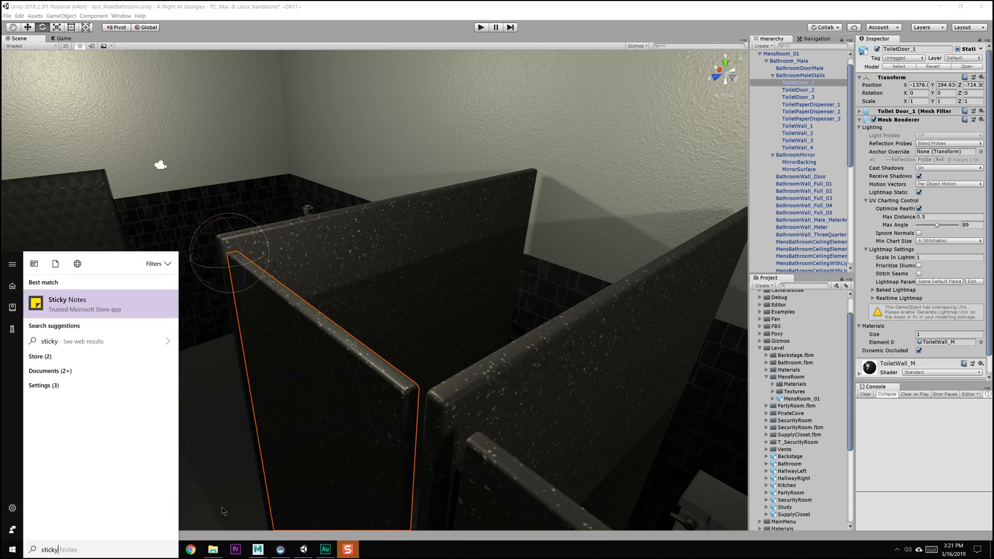
{"action": "left_click", "coordinate": [82, 309]}
{"action": "key", "text": "ctrl+a"}
{"action": "key", "text": "Delete"}
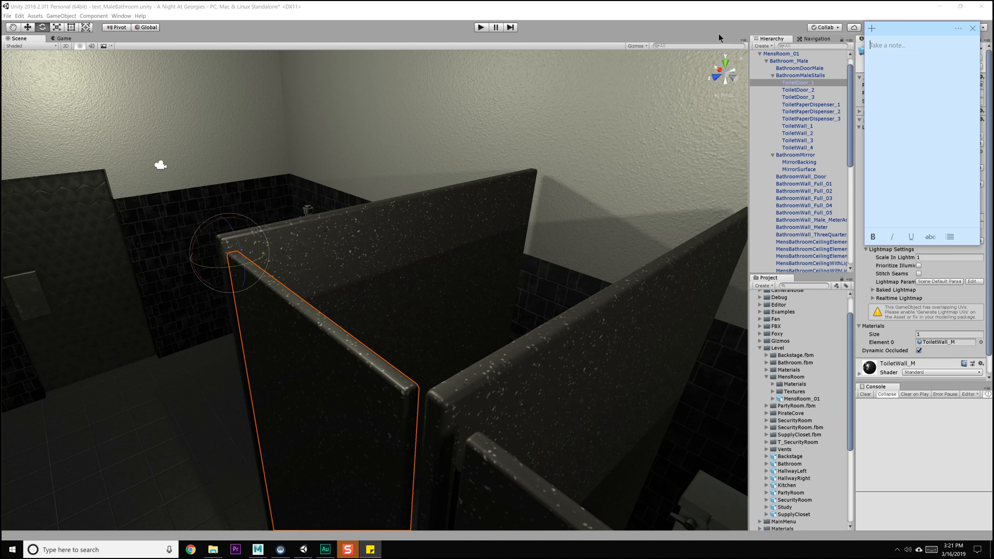
Title the note "Male Bathroom" and add the item "-Pivots bad on Doors for toilet"
{"action": "type", "text": "Male Bathroom"}
{"action": "key", "text": "Return"}
{"action": "type", "text": "-Pi"}
Add the note item "-Ceiling tiles have wrong texture on sides (stucco)"
{"action": "type", "text": "ceiling tiles have"}
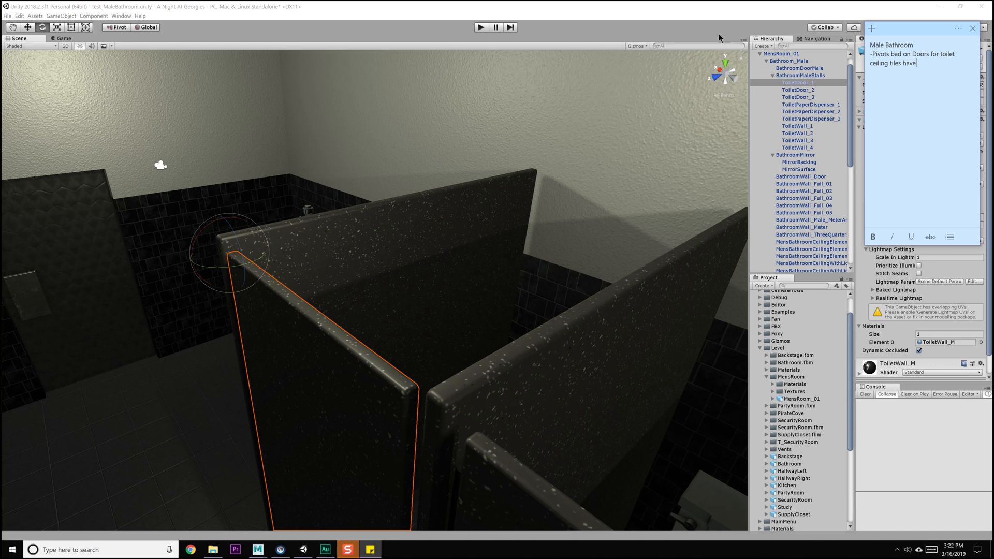
{"action": "type", "text": " wrong texture on side"}
{"action": "key", "text": "Up"}
{"action": "key", "text": "Up"}
{"action": "key", "text": "Home"}
{"action": "type", "text": "-"}
{"action": "key", "text": "Delete"}
{"action": "type", "text": "C"}
{"action": "type", "text": "Ne"}
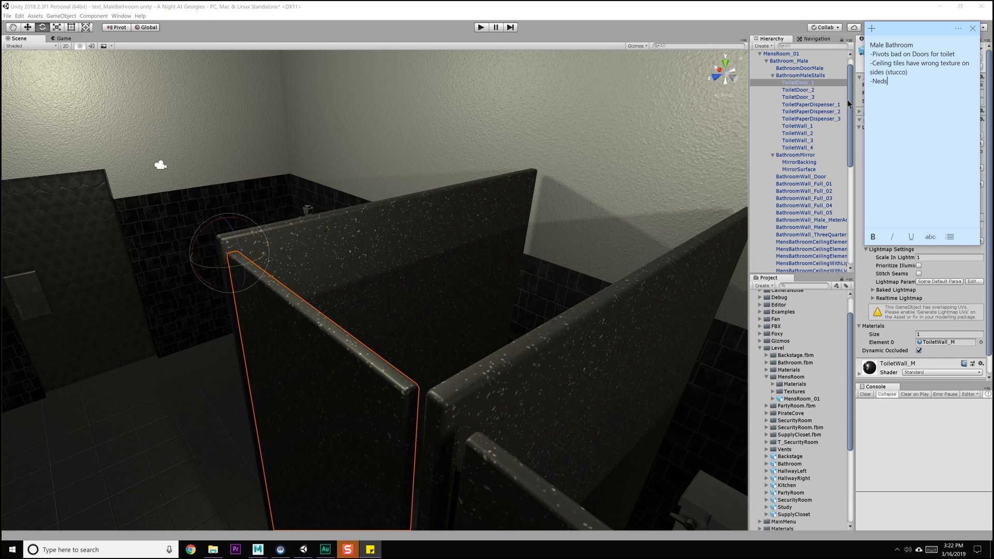
{"action": "type", "text": "eds additianal Flare such as ohotos or somethign to "}
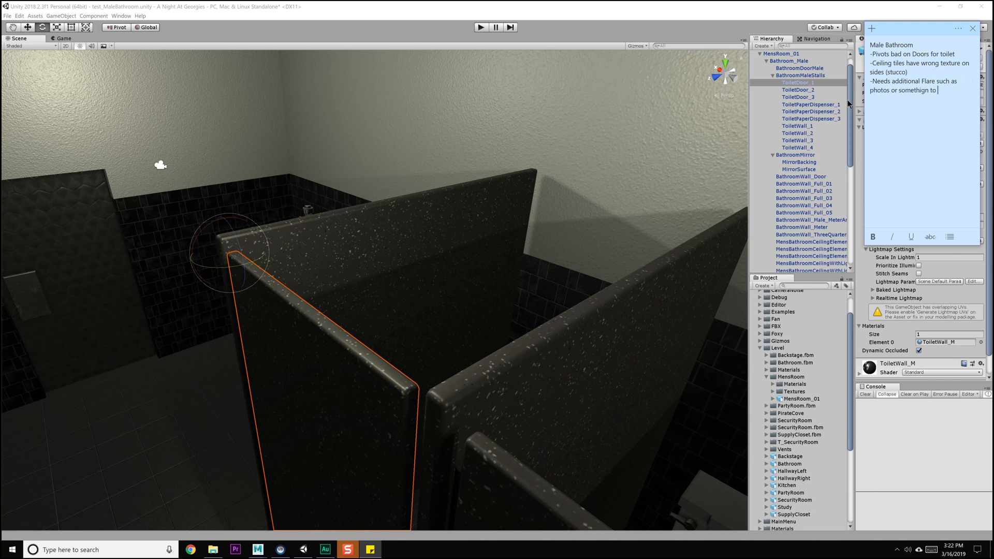
{"action": "type", "text": "make it less clinical look"}
Look inside the toilet stalls and select the ToiletWall_2 partition to inspect it
{"action": "left_click_drag", "start_coordinate": [535, 208], "coordinate": [468, 228], "text": "alt"}
{"action": "middle_click_drag", "start_coordinate": [469, 228], "coordinate": [472, 228], "text": "alt"}
{"action": "left_click_drag", "start_coordinate": [473, 228], "coordinate": [333, 297], "text": "alt"}
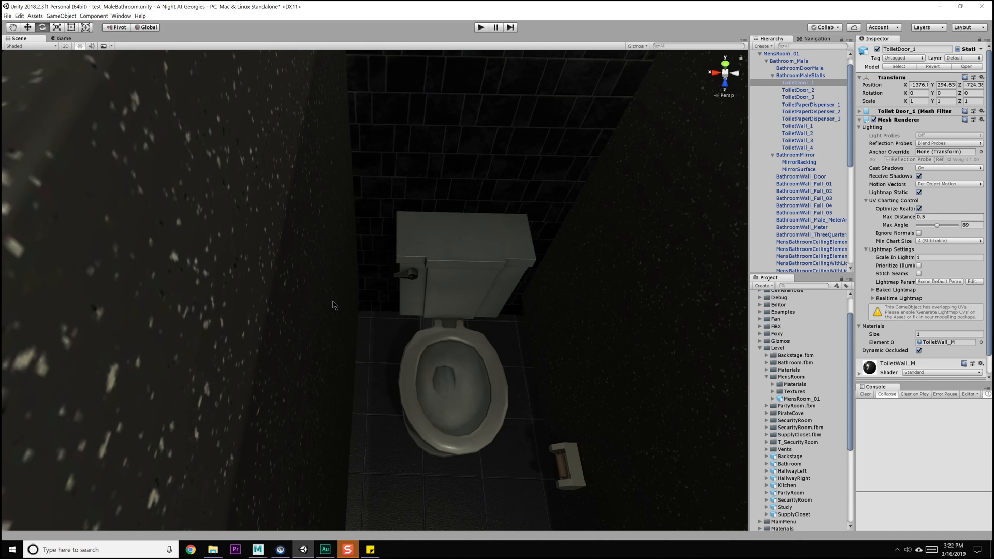
{"action": "left_click", "coordinate": [581, 263]}
{"action": "middle_click_drag", "start_coordinate": [617, 284], "coordinate": [413, 286]}
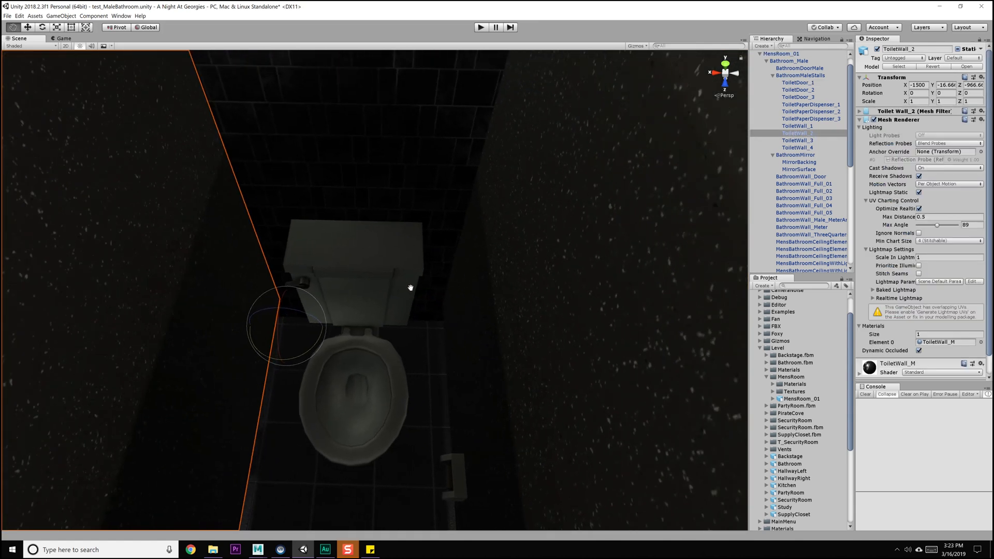
{"action": "middle_click_drag", "start_coordinate": [254, 311], "coordinate": [380, 317]}
{"action": "left_click_drag", "start_coordinate": [321, 314], "coordinate": [424, 275], "text": "alt"}
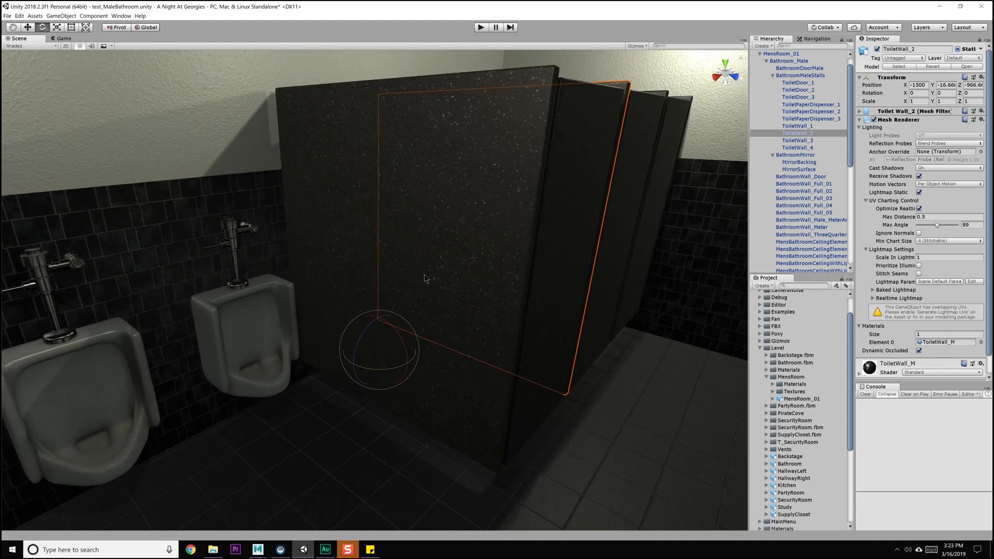
Select the body of the urinal nearest the stalls and examine the urinals and their flush valves up close
{"action": "left_click", "coordinate": [237, 377]}
{"action": "left_click", "coordinate": [238, 374]}
{"action": "middle_click_drag", "start_coordinate": [271, 315], "coordinate": [445, 306]}
{"action": "left_click_drag", "start_coordinate": [342, 307], "coordinate": [293, 309], "text": "alt"}
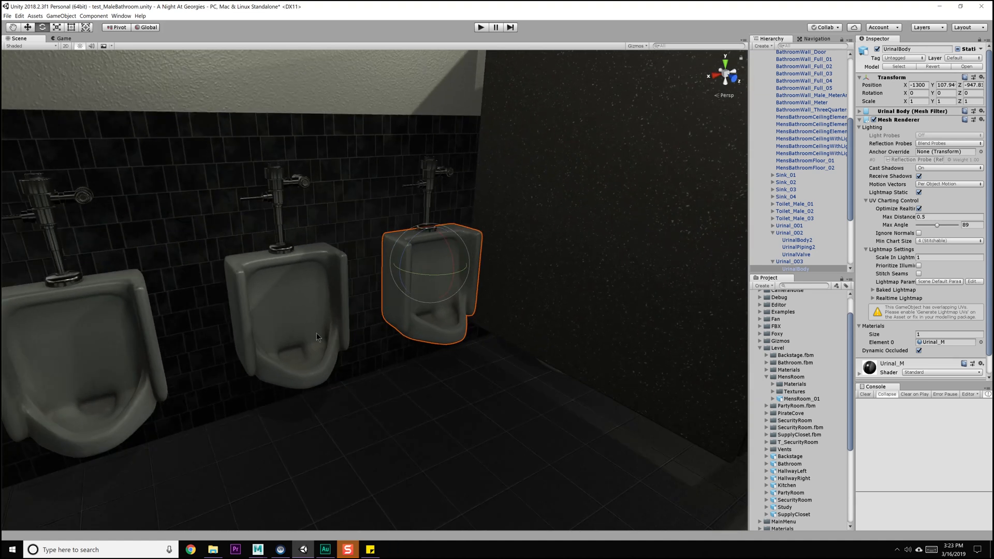
{"action": "scroll", "coordinate": [292, 132], "scroll_direction": "up", "scroll_amount": 5, "text": "alt"}
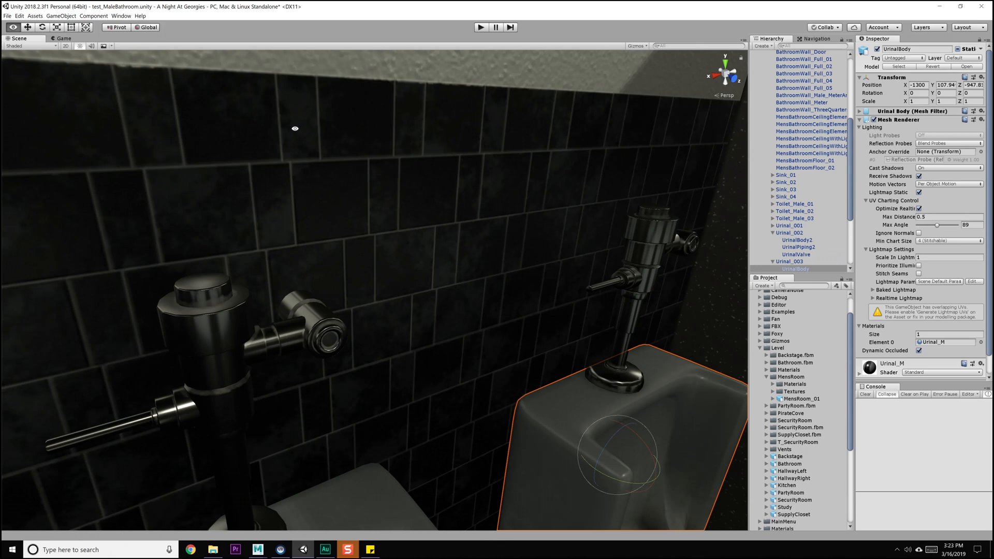
{"action": "scroll", "coordinate": [392, 298], "scroll_direction": "down", "scroll_amount": 3, "text": "alt"}
Examine the sinks, mirror and floor tiles, including the shadows the stalls cast on the floor
{"action": "left_click_drag", "start_coordinate": [403, 281], "coordinate": [488, 253], "text": "alt"}
{"action": "left_click_drag", "start_coordinate": [316, 272], "coordinate": [374, 219], "text": "alt"}
{"action": "left_click_drag", "start_coordinate": [311, 215], "coordinate": [362, 204], "text": "alt"}
{"action": "mouse_move", "coordinate": [253, 233]}
{"action": "left_mouse_down", "text": "alt"}
{"action": "mouse_move", "coordinate": [334, 211]}
{"action": "mouse_move", "coordinate": [289, 195]}
{"action": "mouse_move", "coordinate": [328, 195]}
{"action": "left_mouse_up", "text": "alt"}
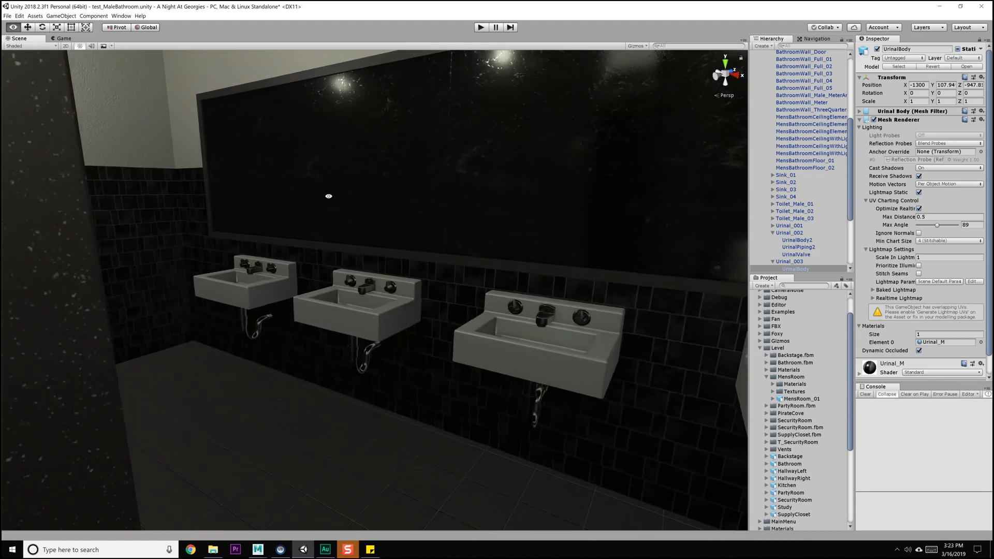
{"action": "mouse_move", "coordinate": [186, 205]}
{"action": "left_mouse_down", "text": "alt"}
{"action": "mouse_move", "coordinate": [278, 210]}
{"action": "mouse_move", "coordinate": [275, 193]}
{"action": "mouse_move", "coordinate": [231, 204]}
{"action": "mouse_move", "coordinate": [148, 200]}
{"action": "mouse_move", "coordinate": [395, 219]}
{"action": "mouse_move", "coordinate": [354, 227]}
{"action": "left_mouse_up", "text": "alt"}
{"action": "left_click_drag", "start_coordinate": [314, 192], "coordinate": [417, 186], "text": "alt"}
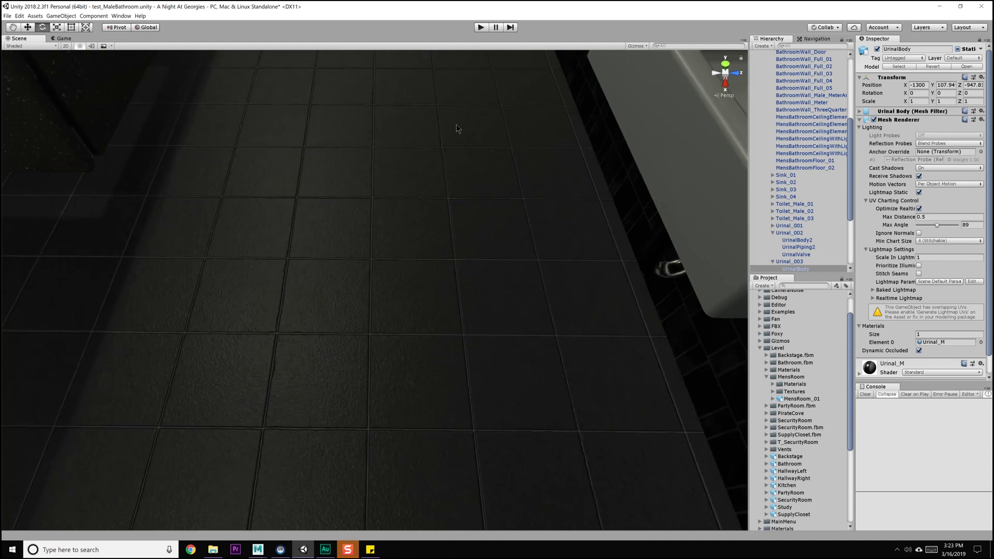
{"action": "left_click_drag", "start_coordinate": [454, 237], "coordinate": [472, 348], "text": "alt"}
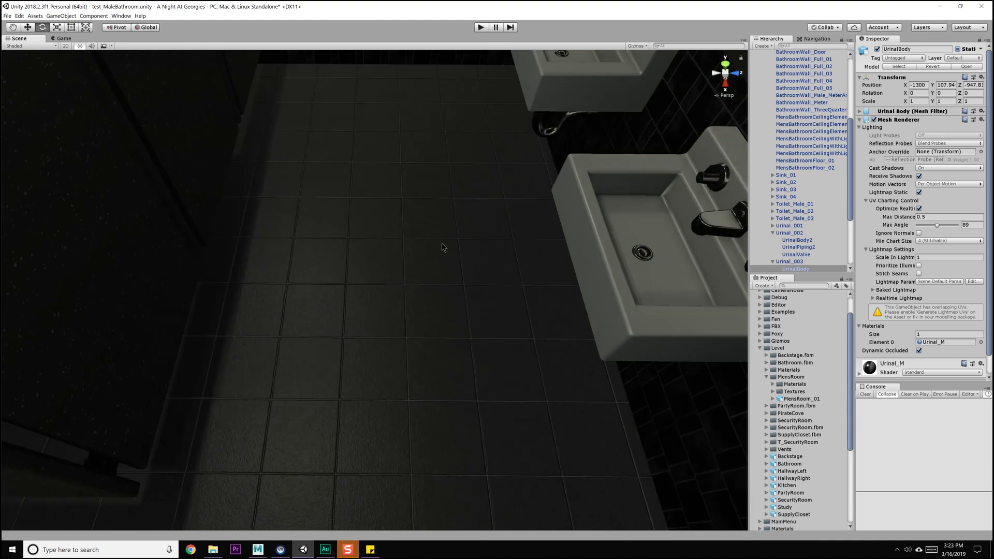
{"action": "left_click_drag", "start_coordinate": [477, 344], "coordinate": [472, 252], "text": "alt"}
{"action": "left_click_drag", "start_coordinate": [275, 284], "coordinate": [380, 293], "text": "alt"}
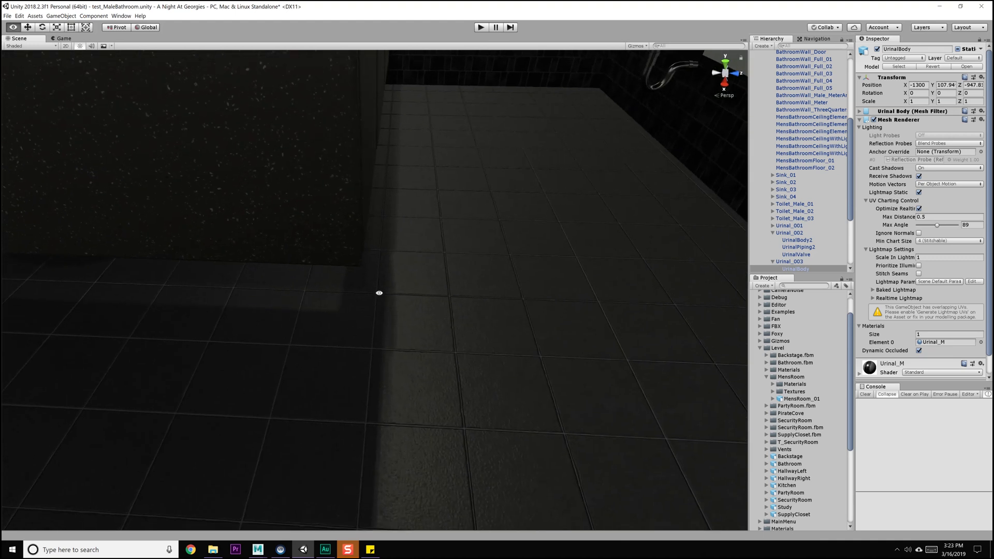
{"action": "left_click_drag", "start_coordinate": [271, 327], "coordinate": [432, 340], "text": "alt"}
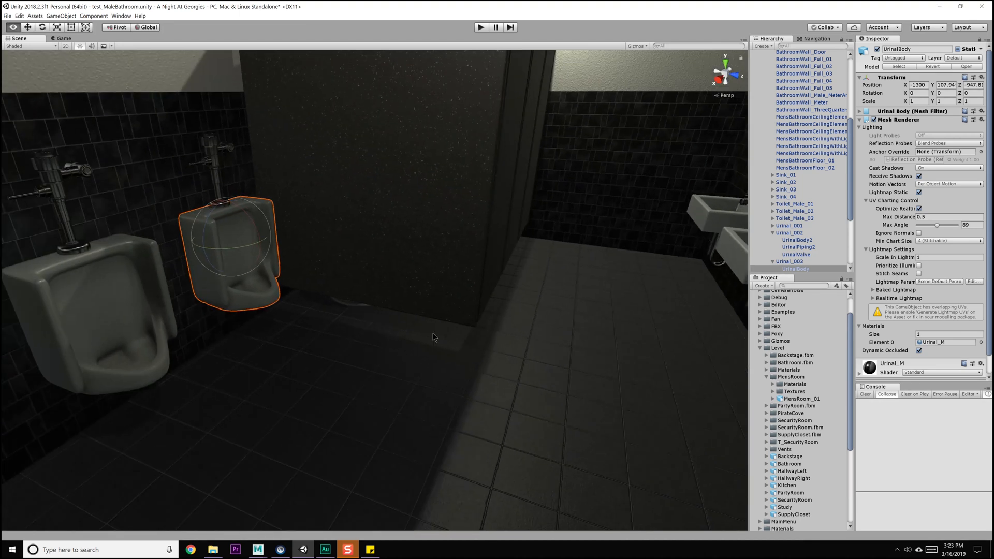